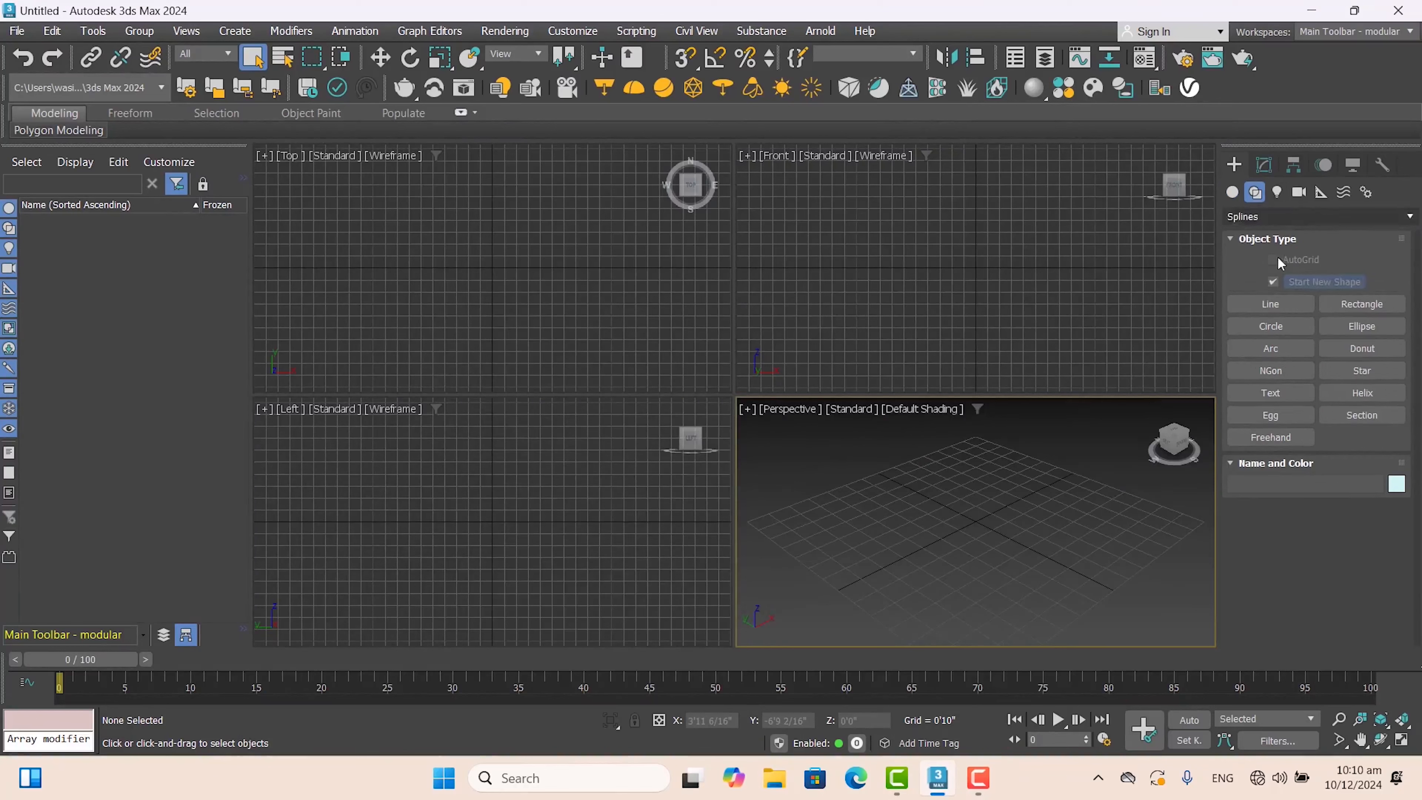
pyautogui.click(1291, 303)
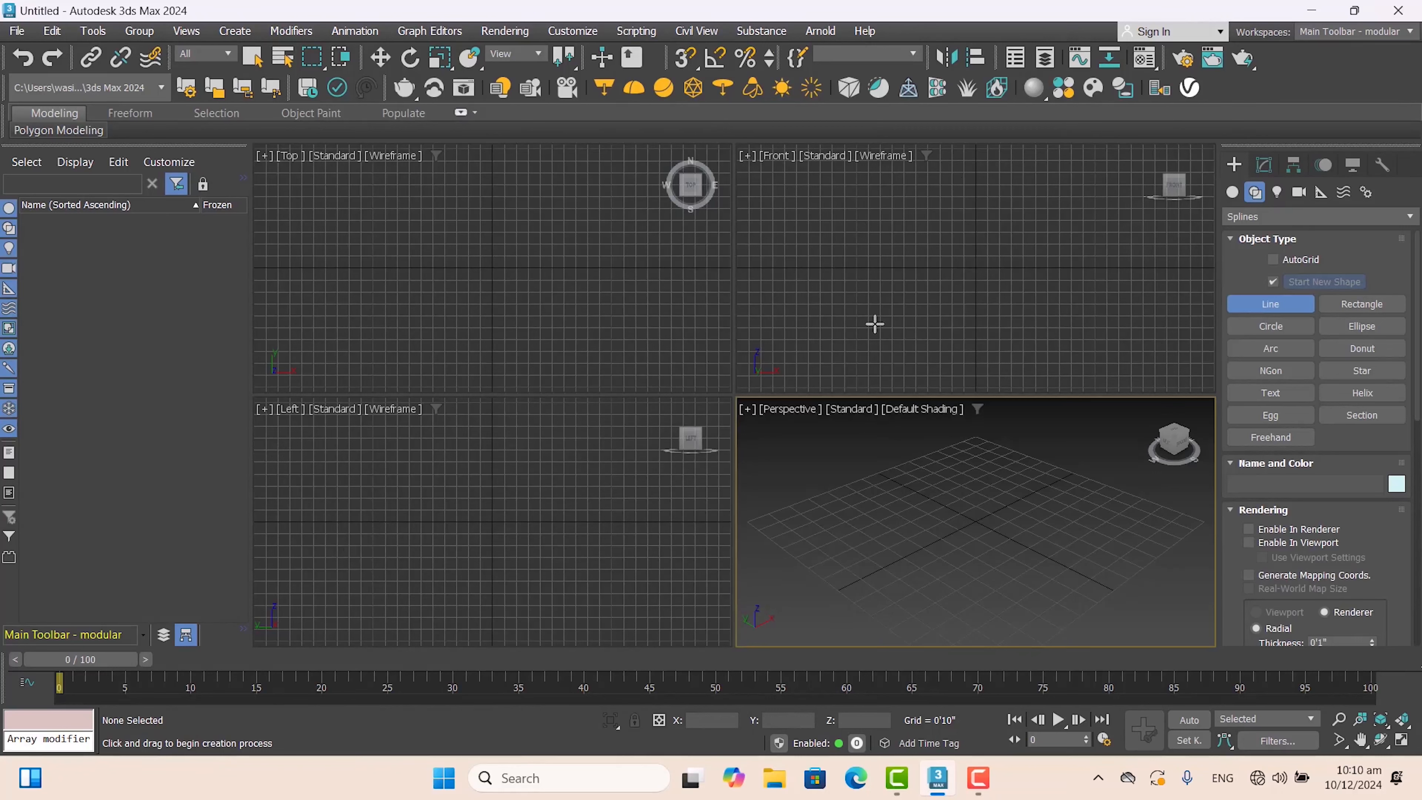
pyautogui.click(977, 343)
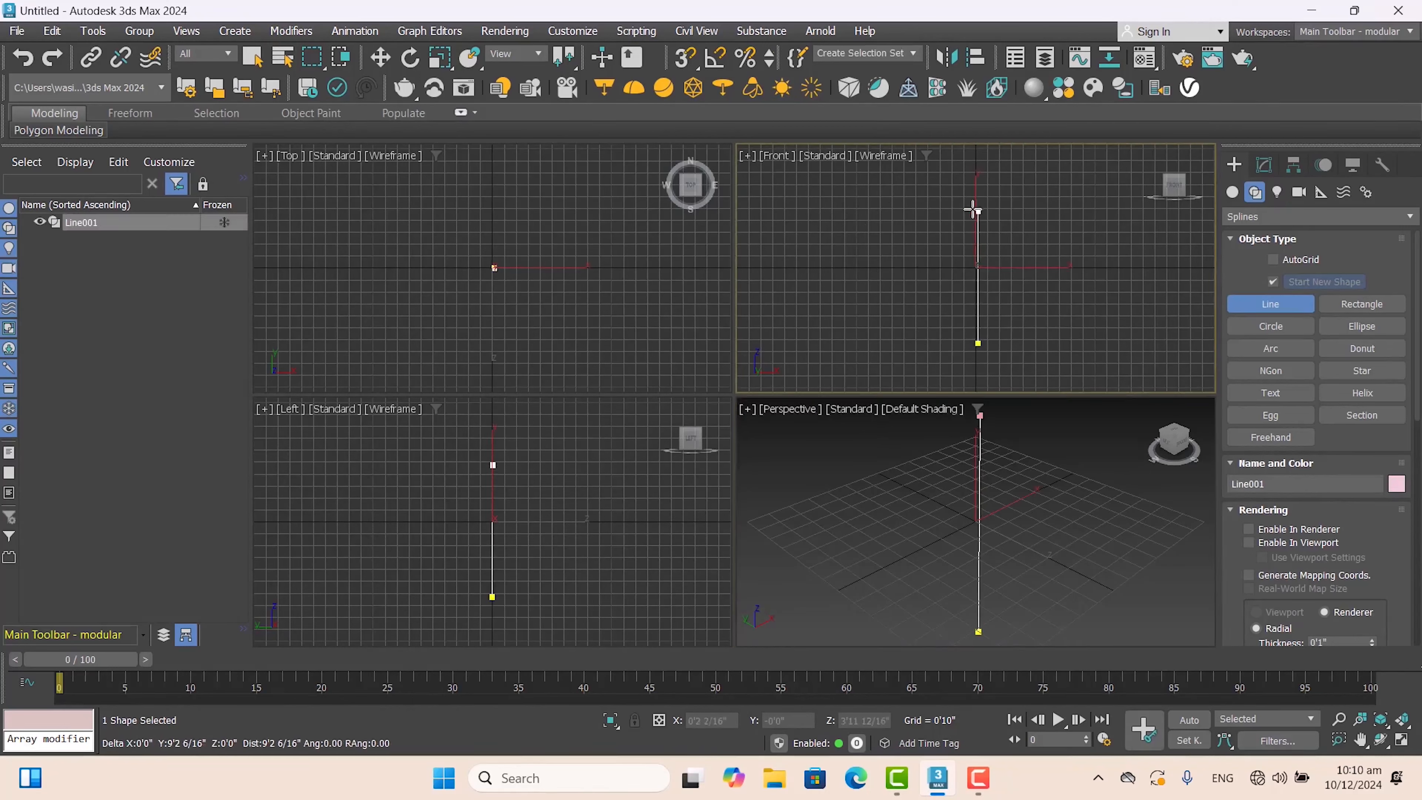
pyautogui.click(975, 205)
pyautogui.rightClick(975, 201)
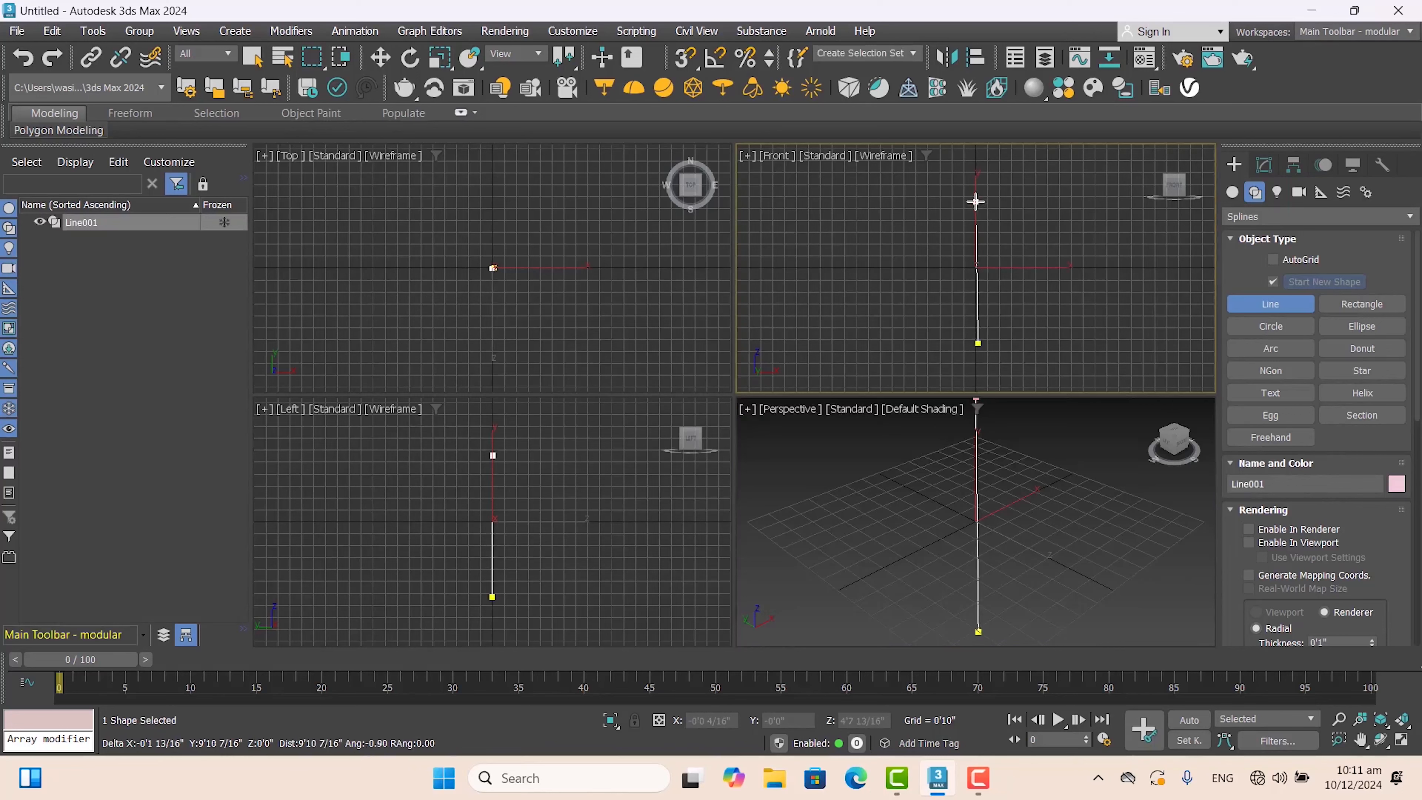
pyautogui.press('Delete')
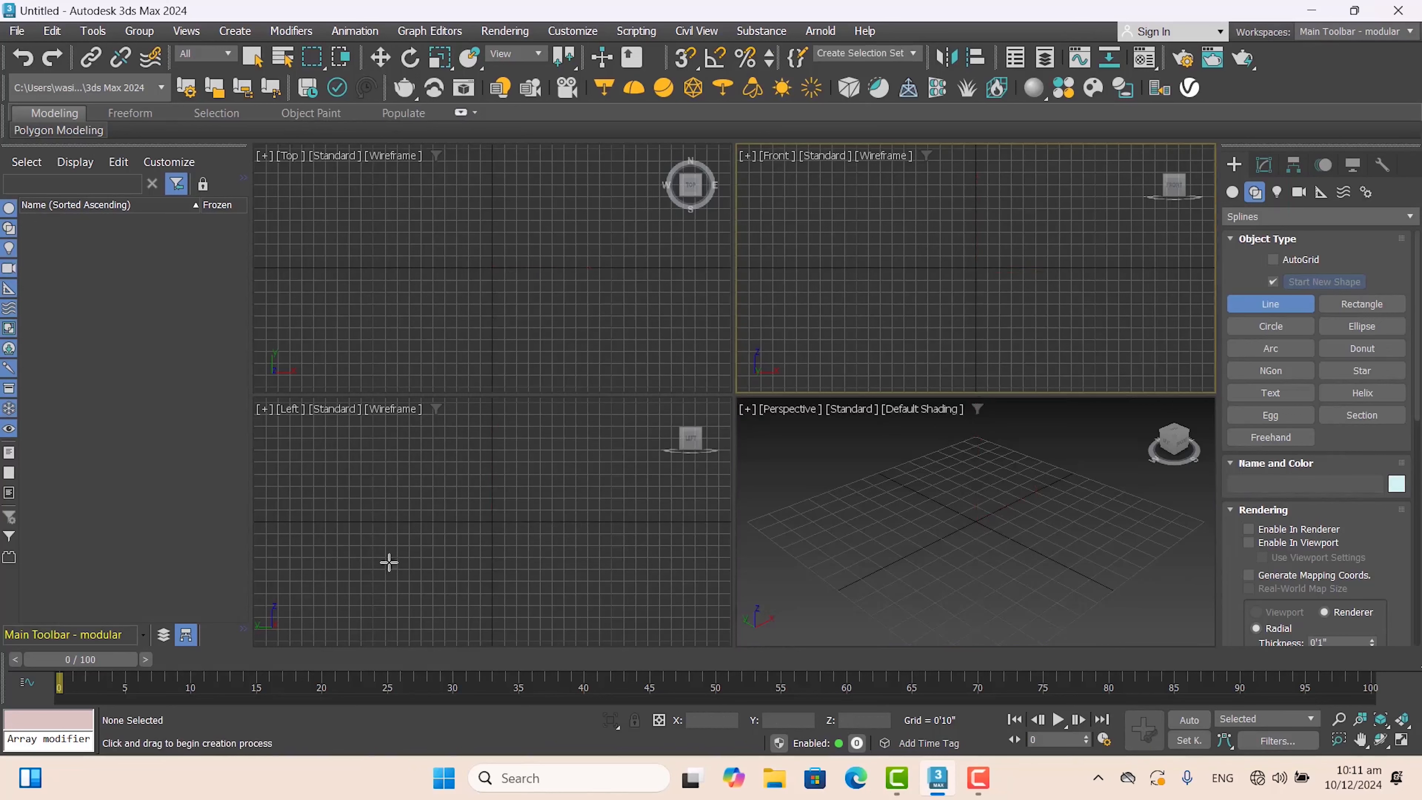
# Draw a straight horizontal two-point line spline across the middle of the Left viewport.
pyautogui.click(390, 527)
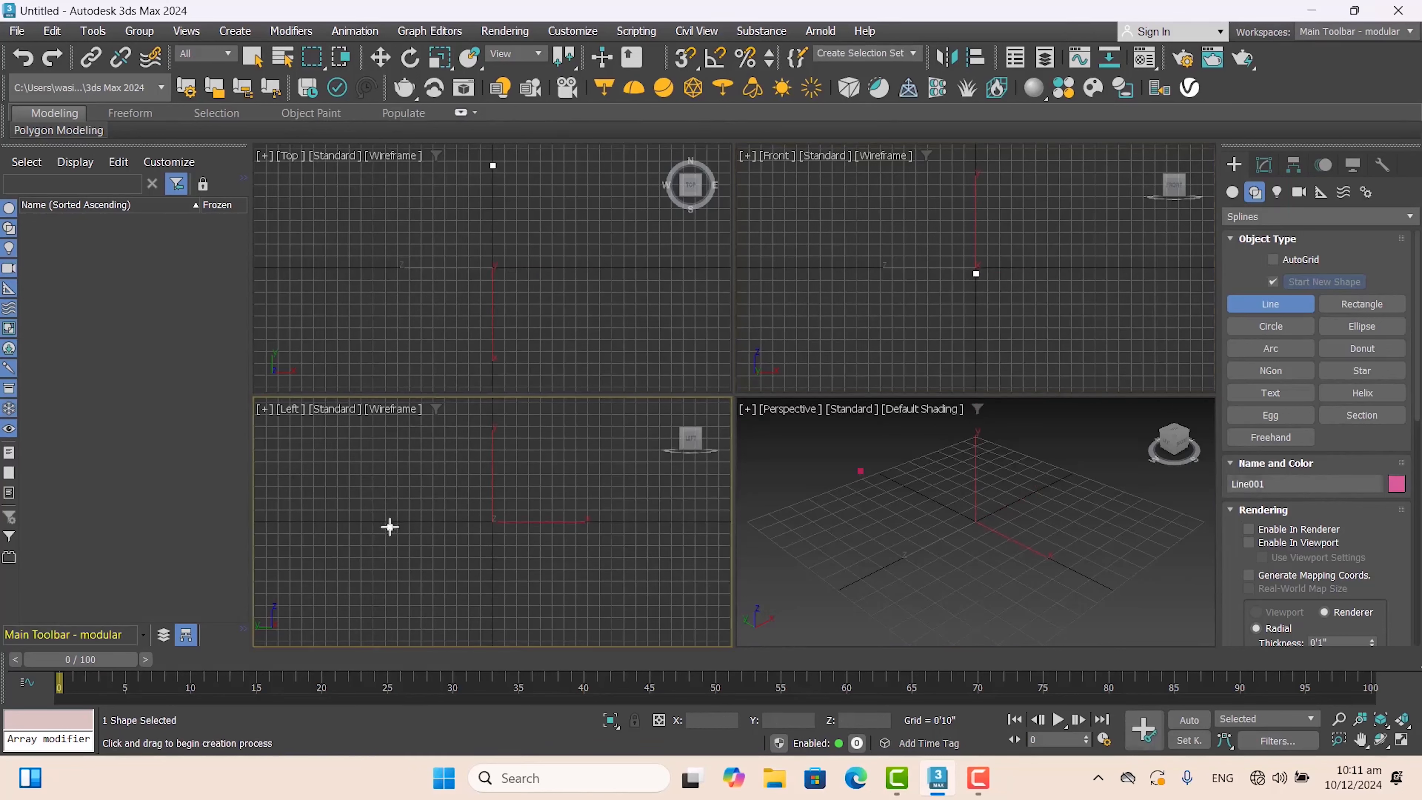
pyautogui.click(642, 526)
pyautogui.scroll(-2, 643, 526)
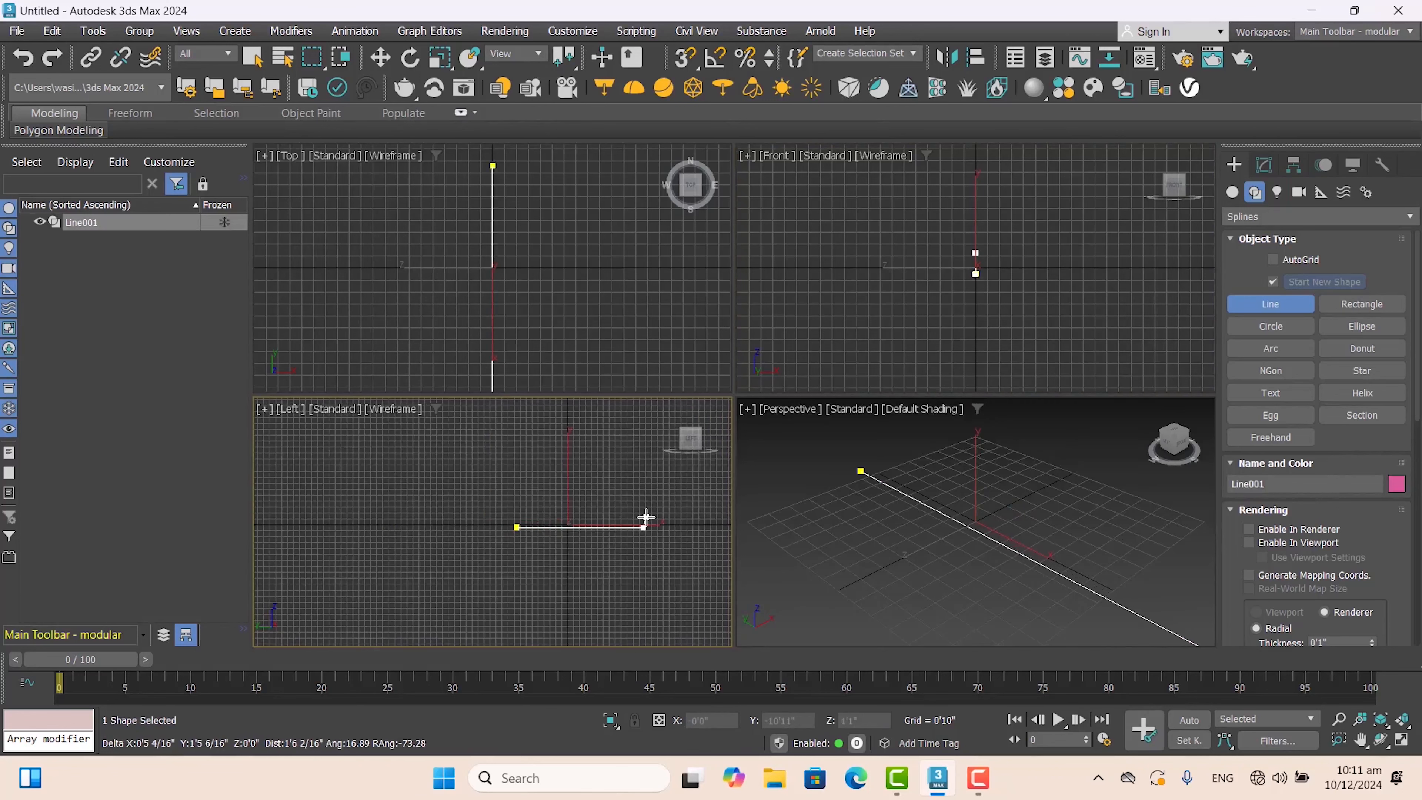
pyautogui.rightClick(643, 510)
pyautogui.scroll(-3, 885, 537)
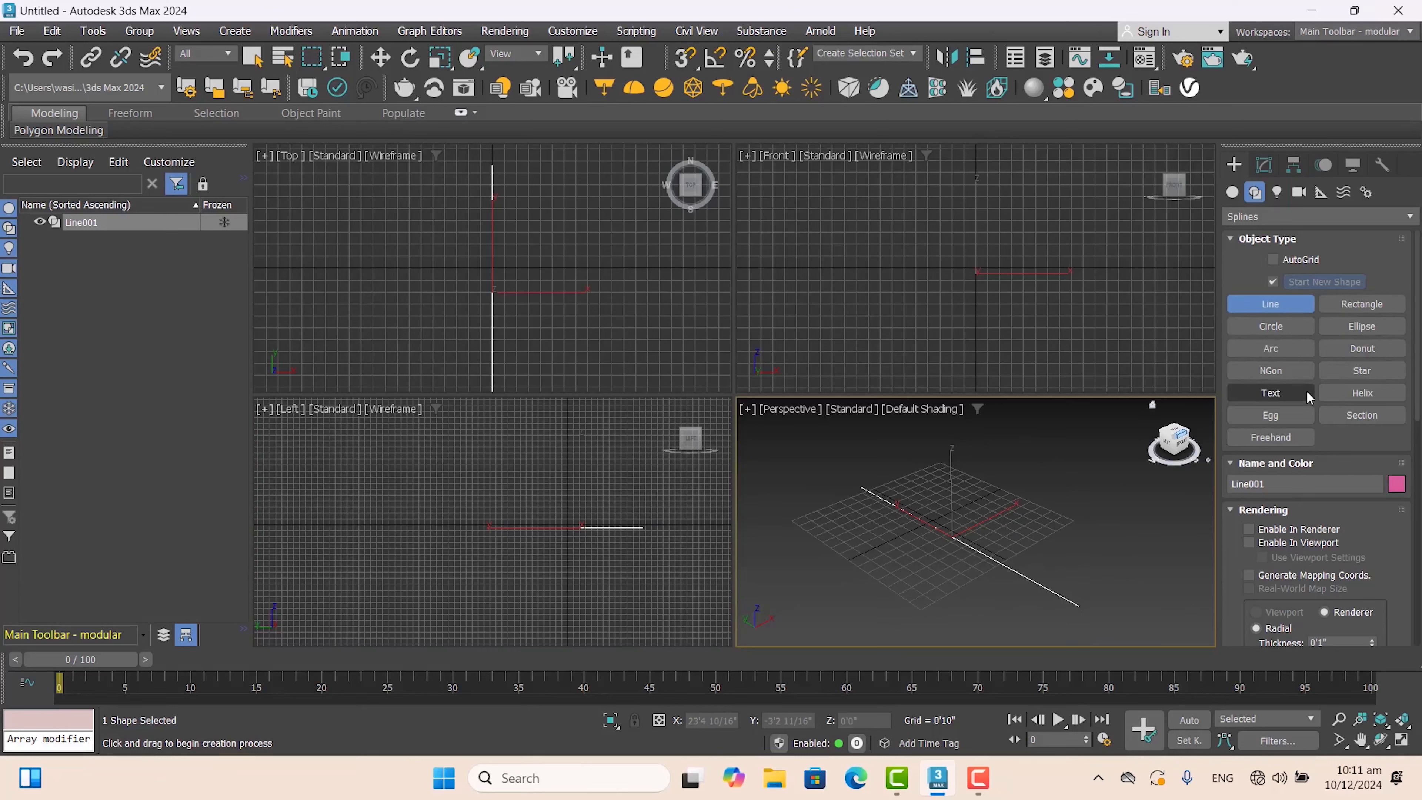
# Draw a six-sided NGon with a radius of about 1'4" beside the line in the Perspective viewport.
pyautogui.click(1271, 370)
pyautogui.moveTo(1041, 565); pyautogui.dragTo(953, 530, button='middle')
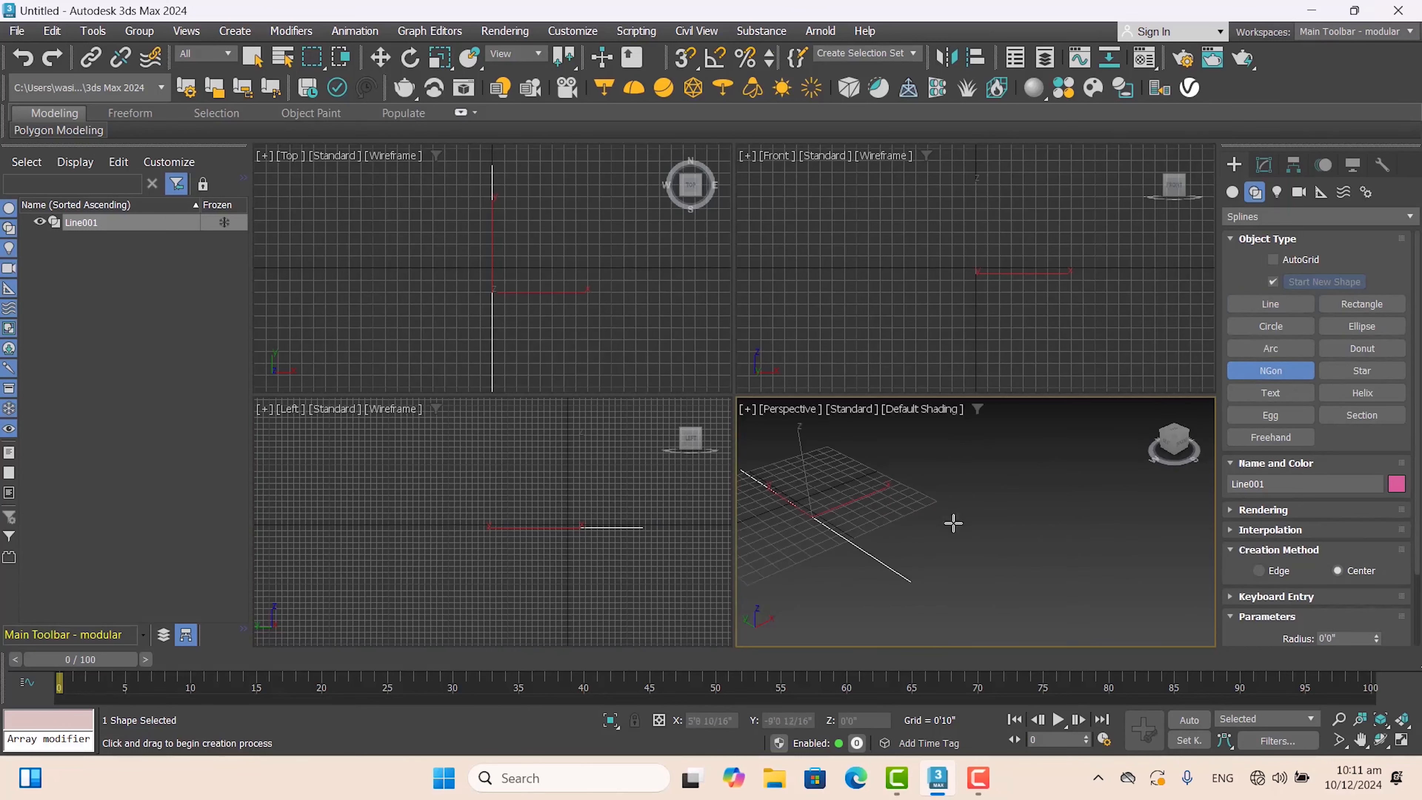
pyautogui.moveTo(952, 521); pyautogui.dragTo(940, 507)
# Draw a six-point star beside the hexagon in the Perspective viewport, with radii of about 2'3" and 1'6".
pyautogui.click(1361, 370)
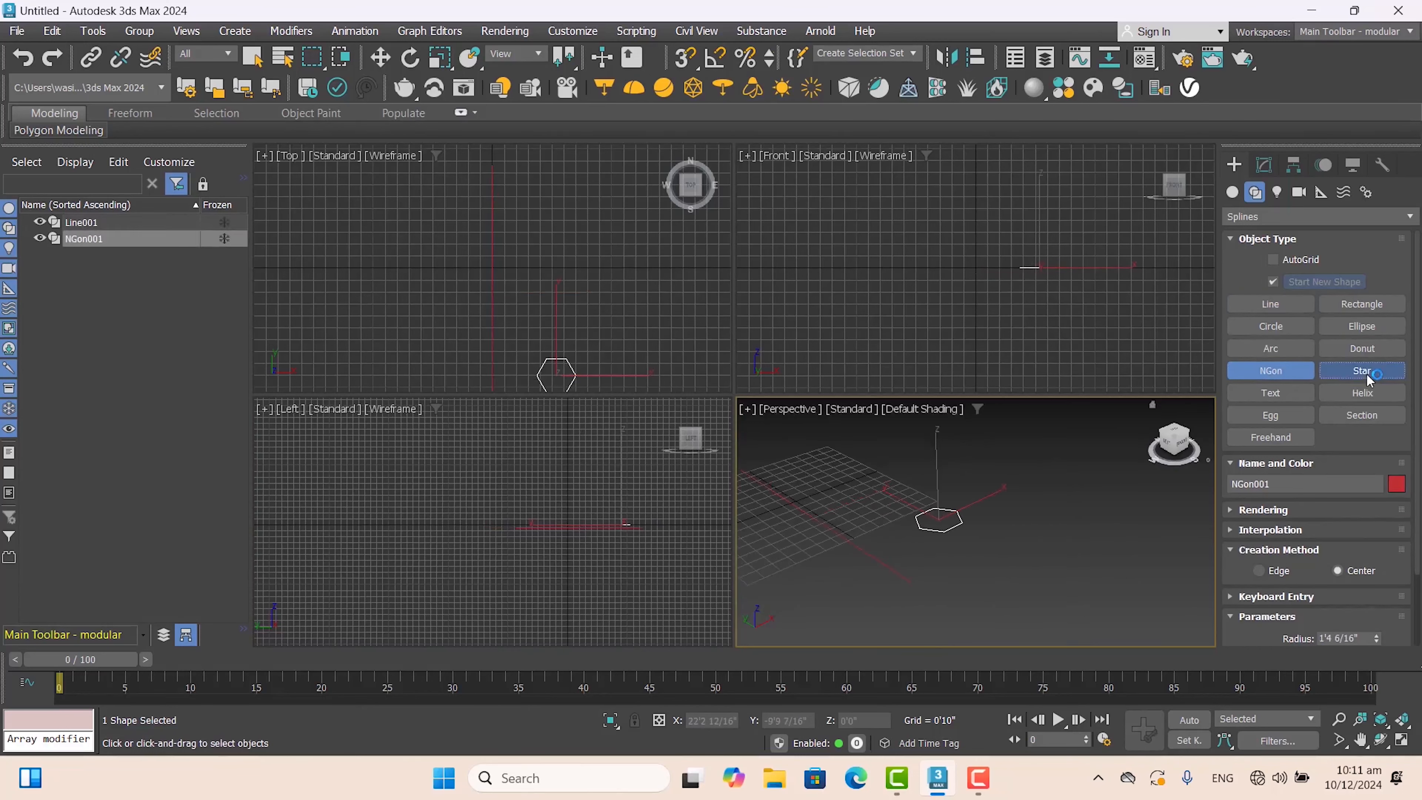
pyautogui.moveTo(1047, 500)
pyautogui.mouseDown()
pyautogui.moveTo(1088, 496)
pyautogui.moveTo(1051, 486)
pyautogui.mouseUp()
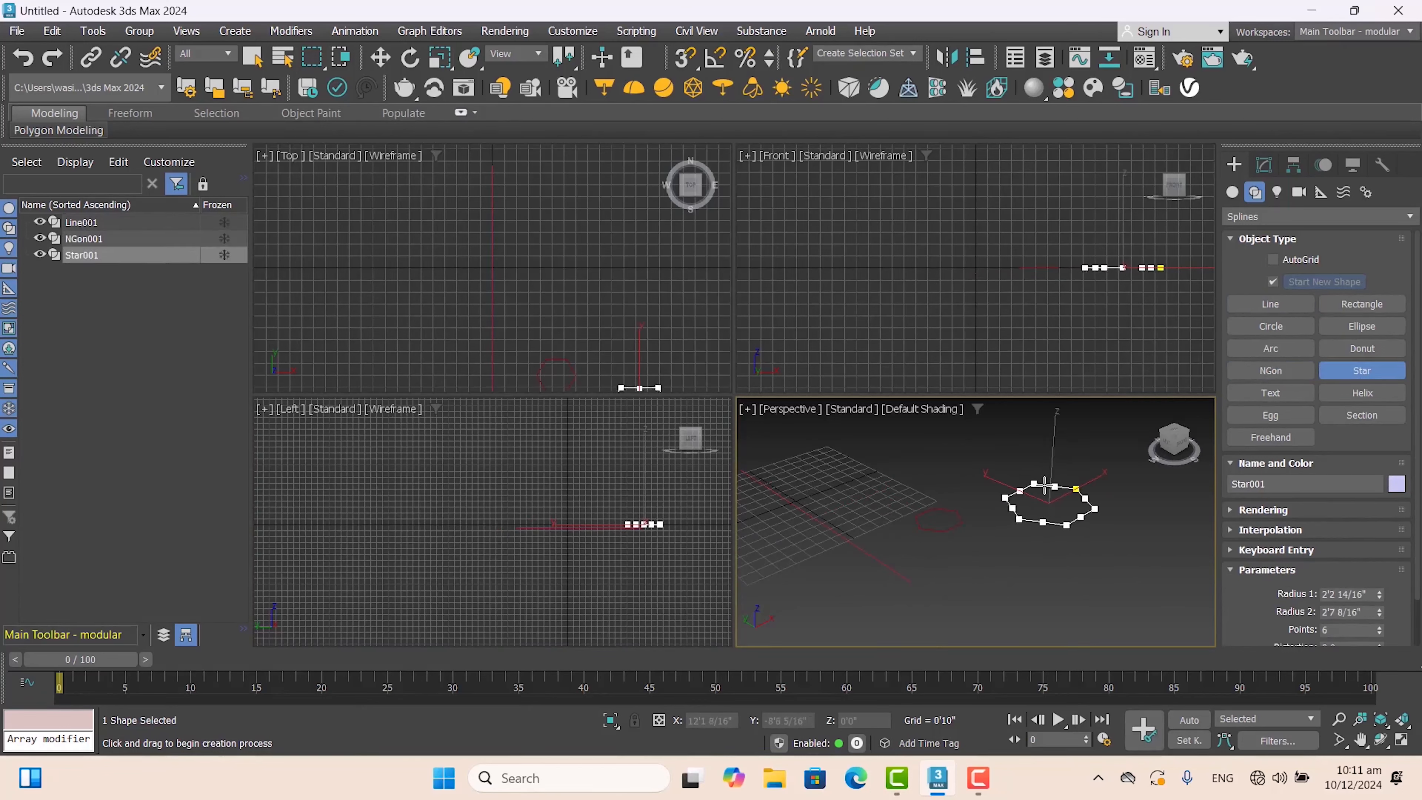
pyautogui.click(1051, 489)
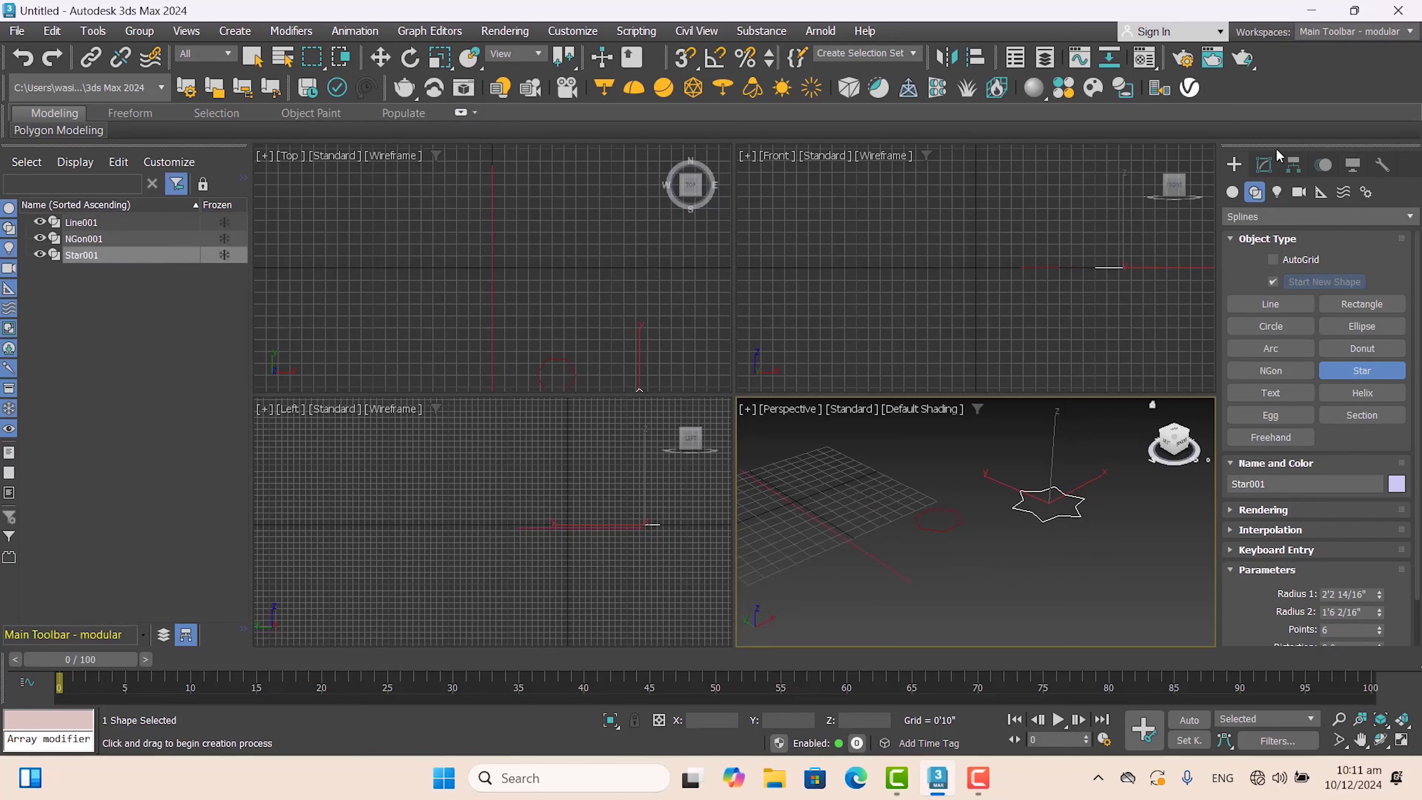
# Set the star's number of points to 5.
pyautogui.click(1265, 164)
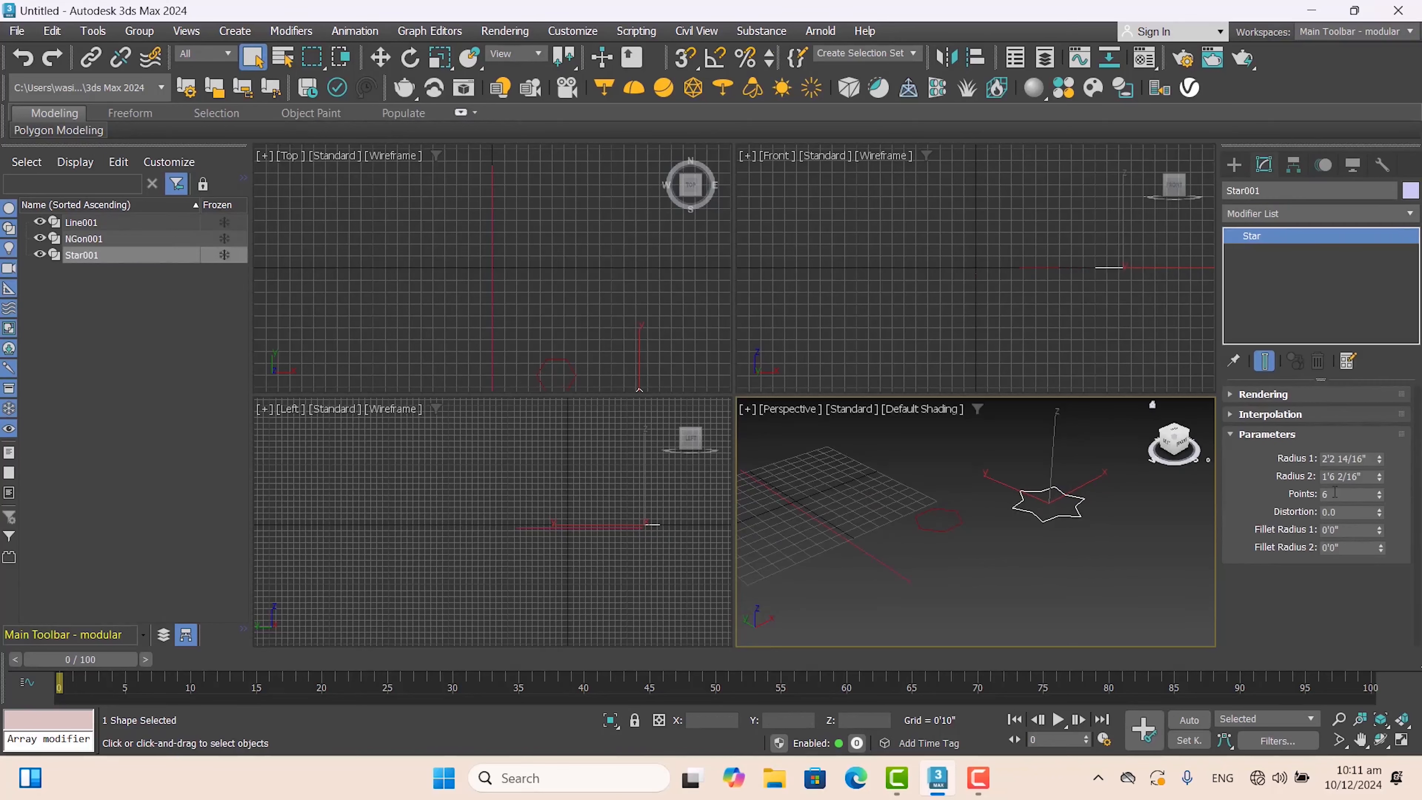
pyautogui.click(1335, 493)
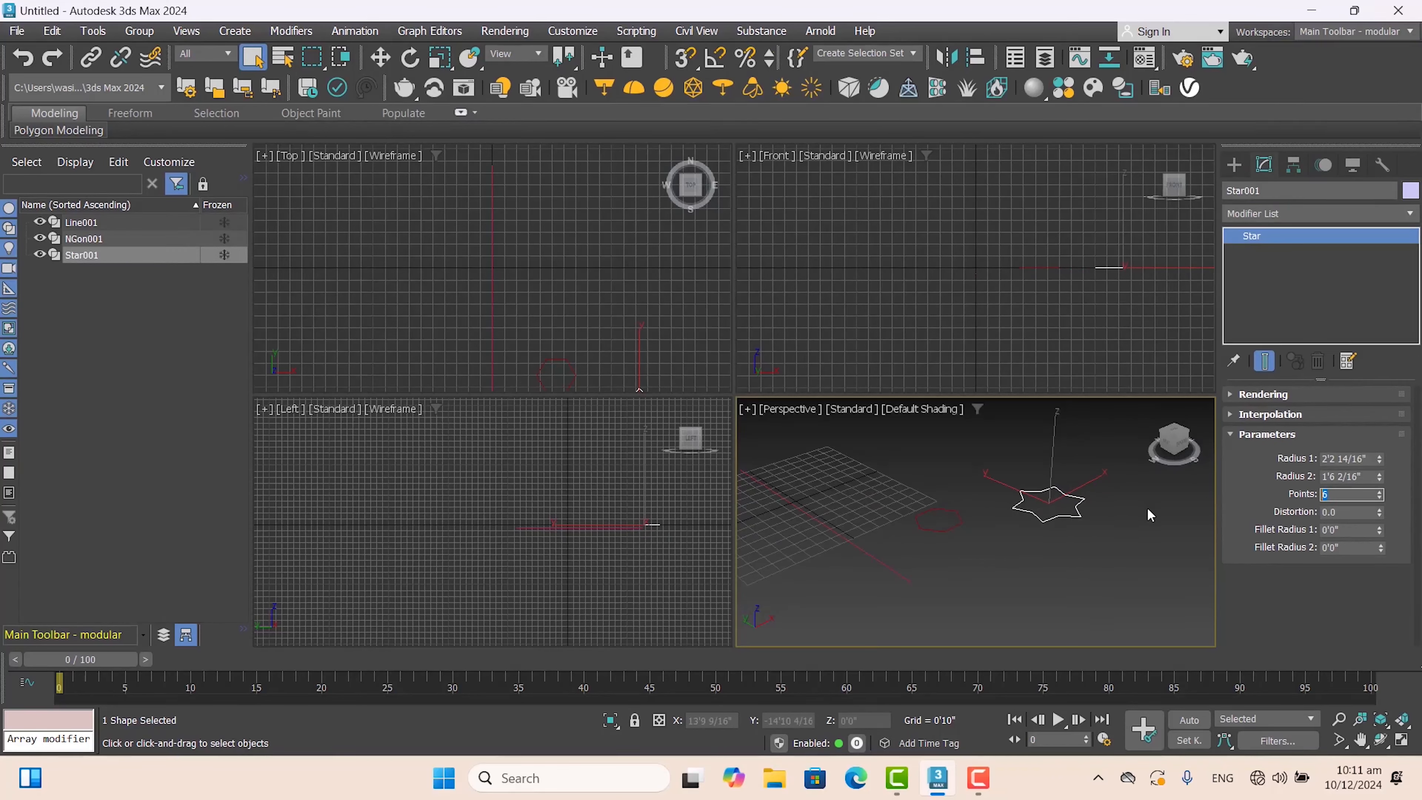
pyautogui.write('5')
pyautogui.press('Return')
pyautogui.click(1233, 165)
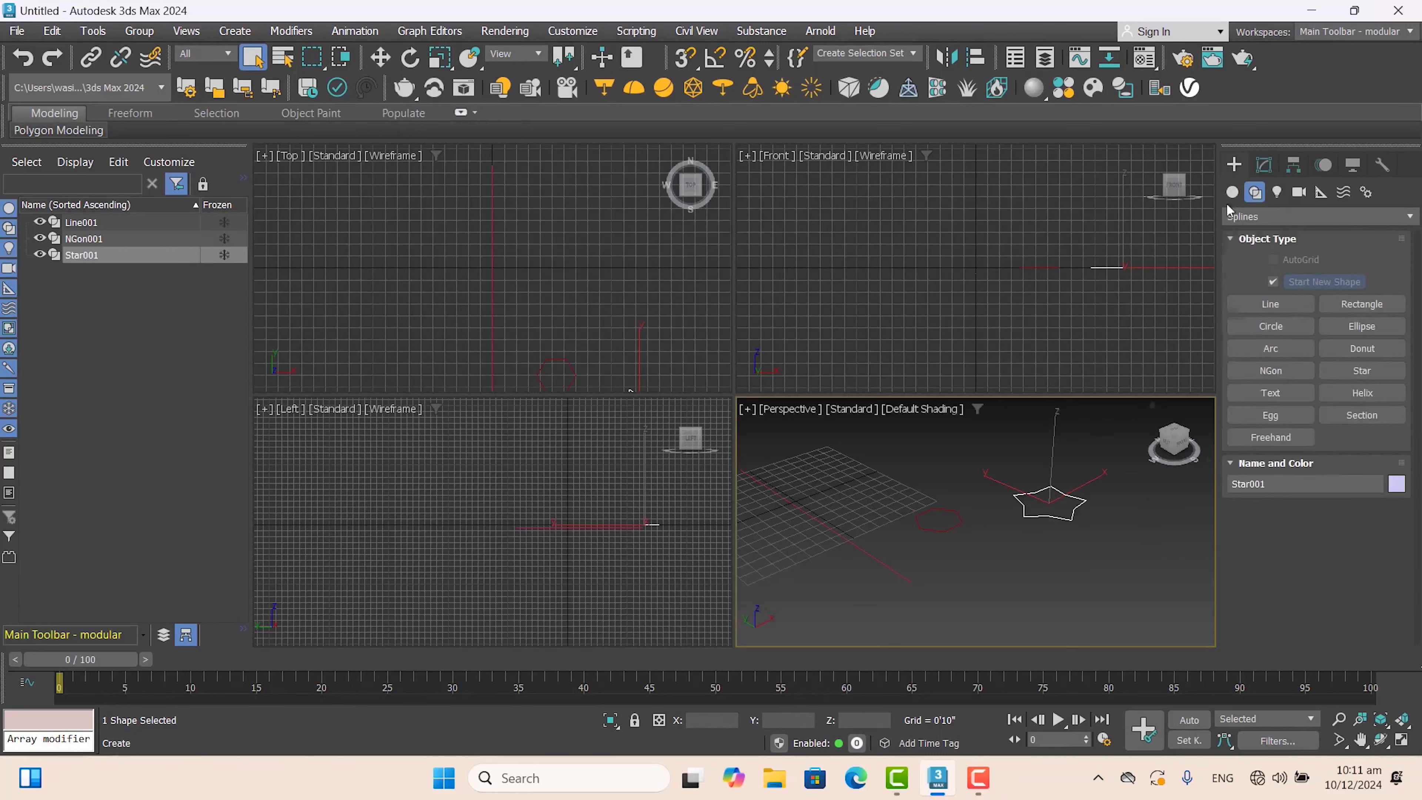
# Scale the hexagon up uniformly to about twice its size.
pyautogui.click(960, 519)
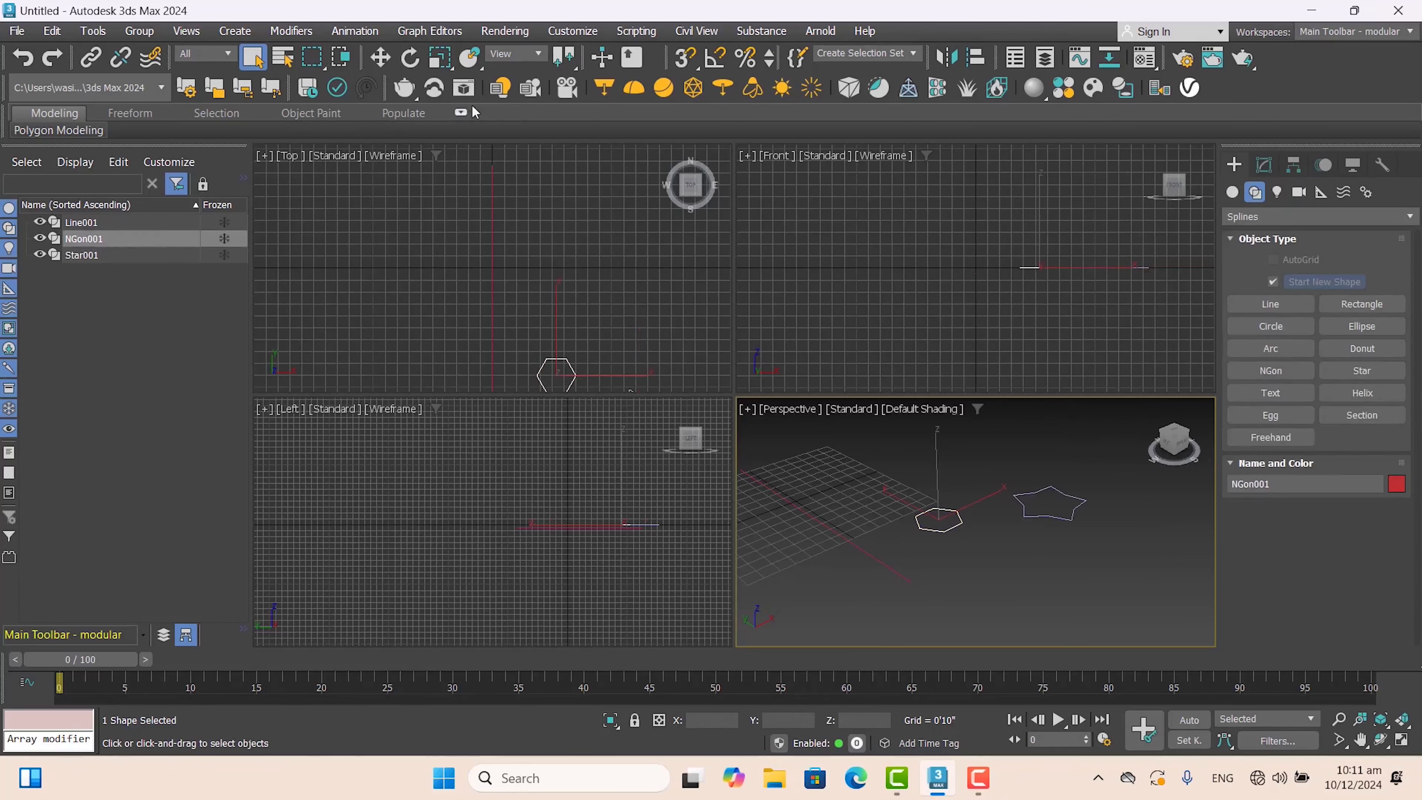
pyautogui.click(439, 57)
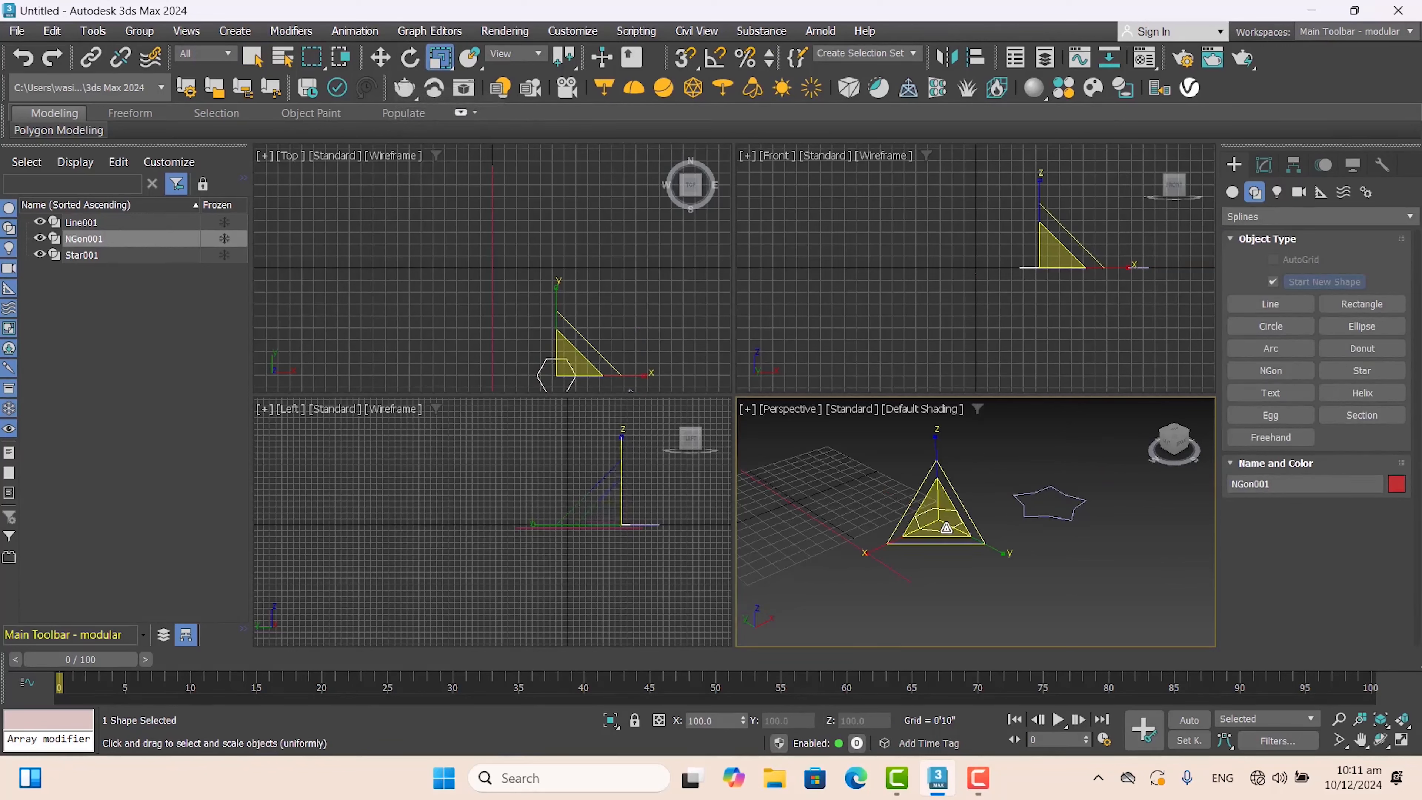
pyautogui.moveTo(946, 528); pyautogui.dragTo(923, 457)
pyautogui.click(380, 57)
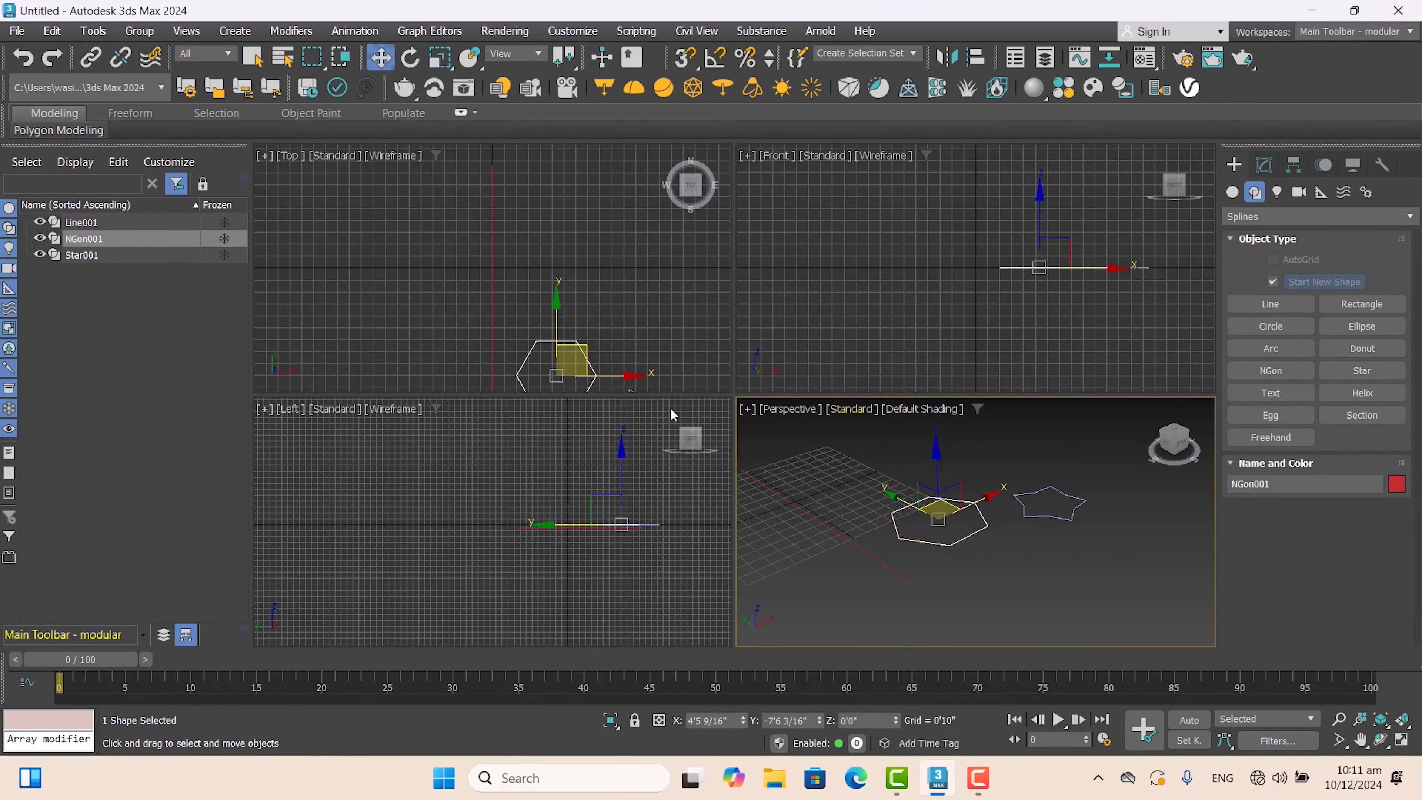
pyautogui.moveTo(809, 466); pyautogui.dragTo(818, 469, button='middle')
pyautogui.click(1264, 169)
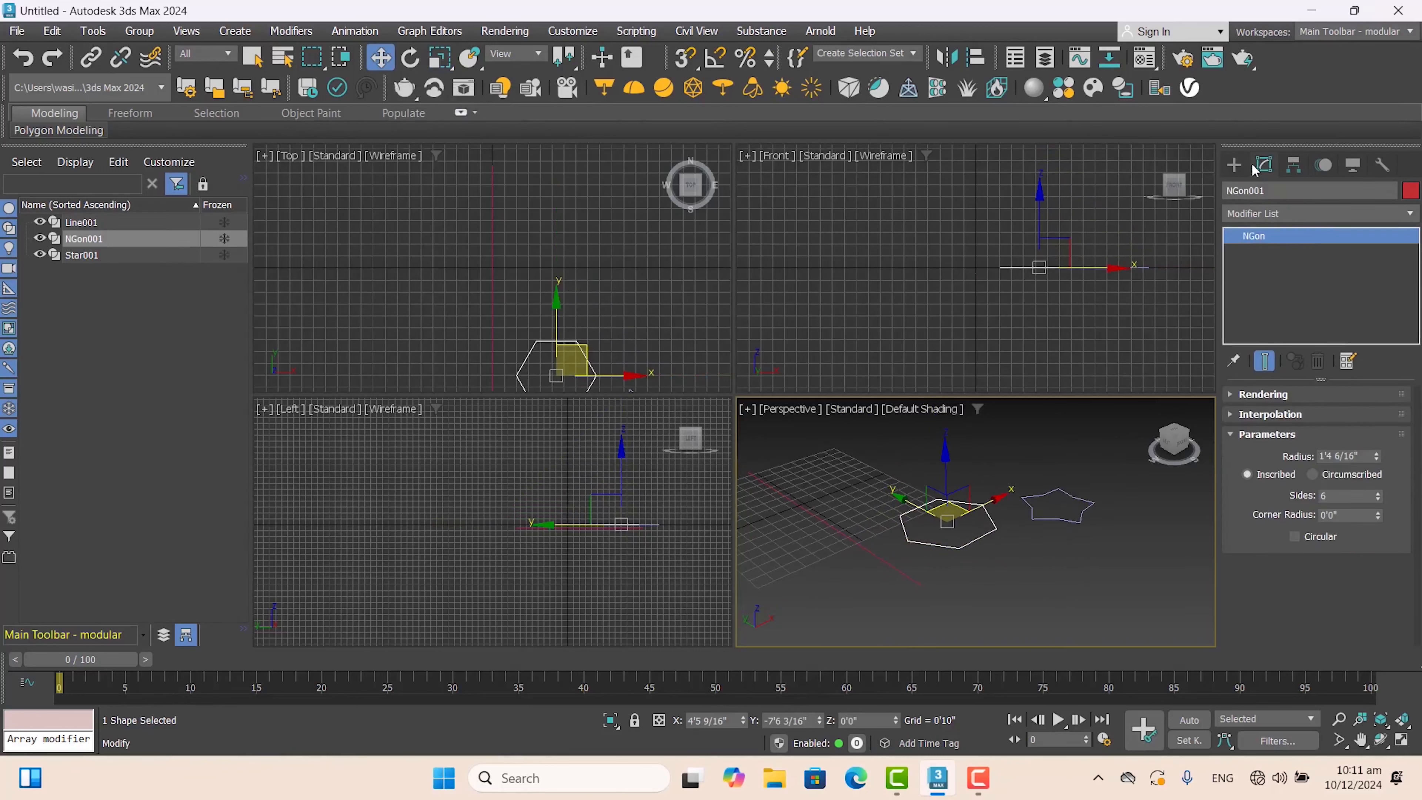
pyautogui.click(1234, 165)
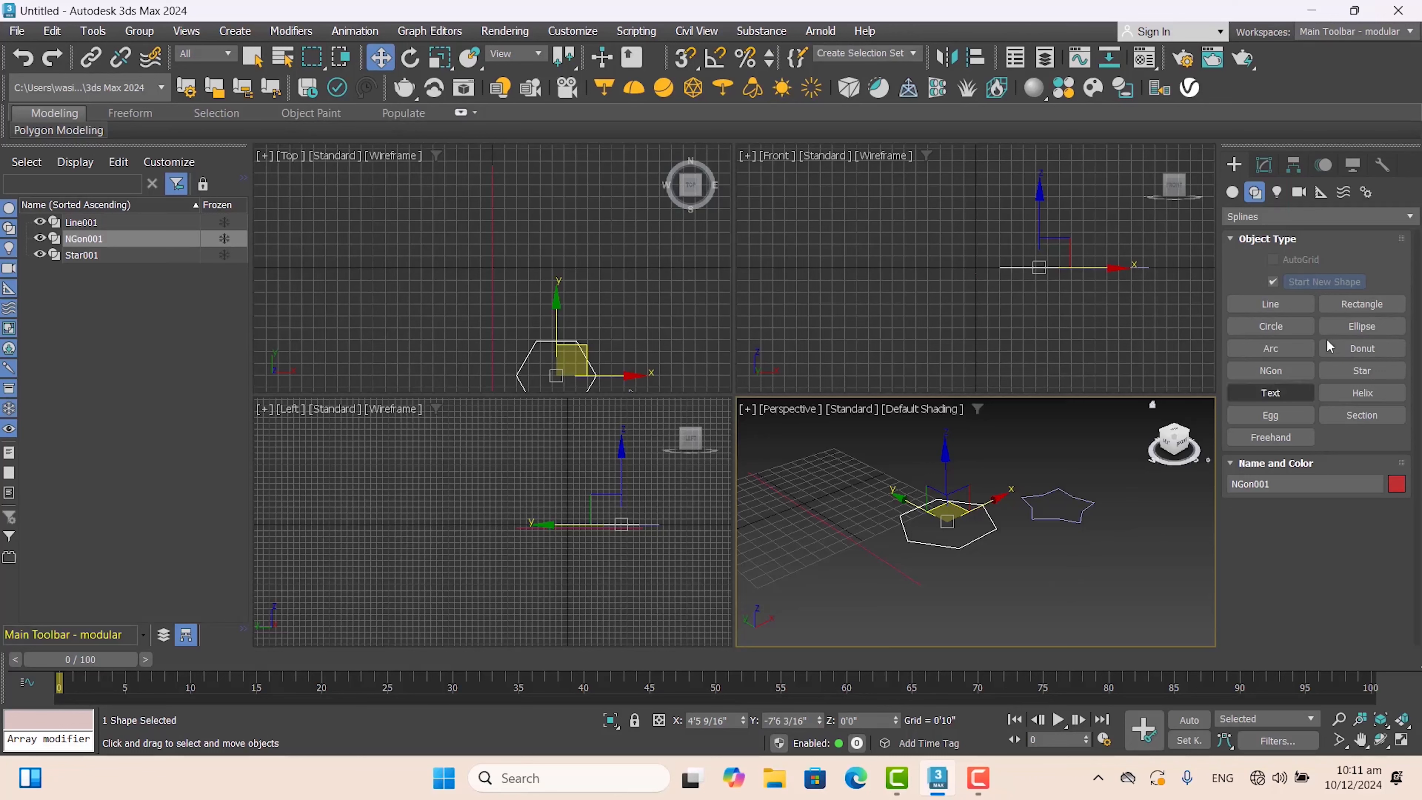
# Draw a circle spline behind the star in the Perspective viewport, slightly smaller than the star.
pyautogui.click(1354, 311)
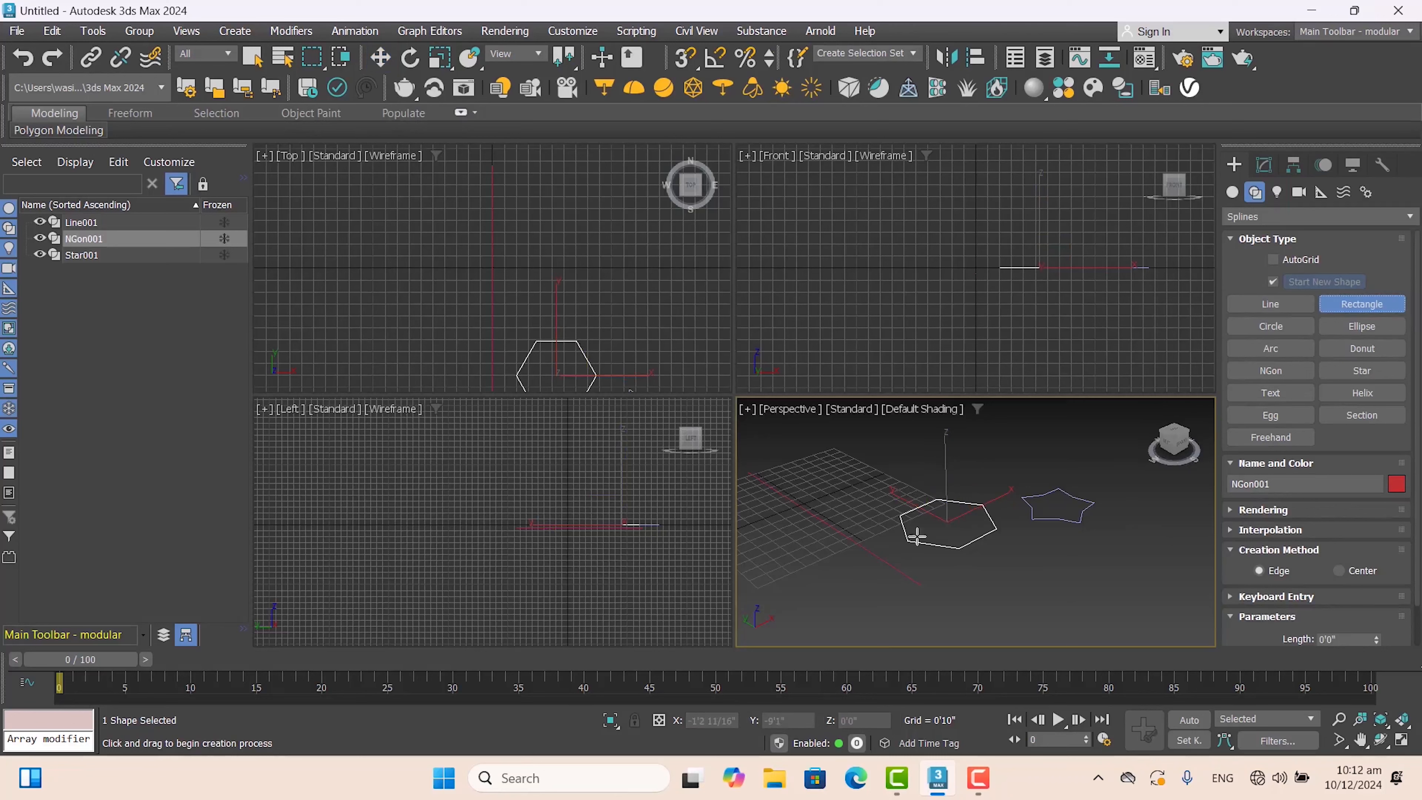
pyautogui.click(1280, 330)
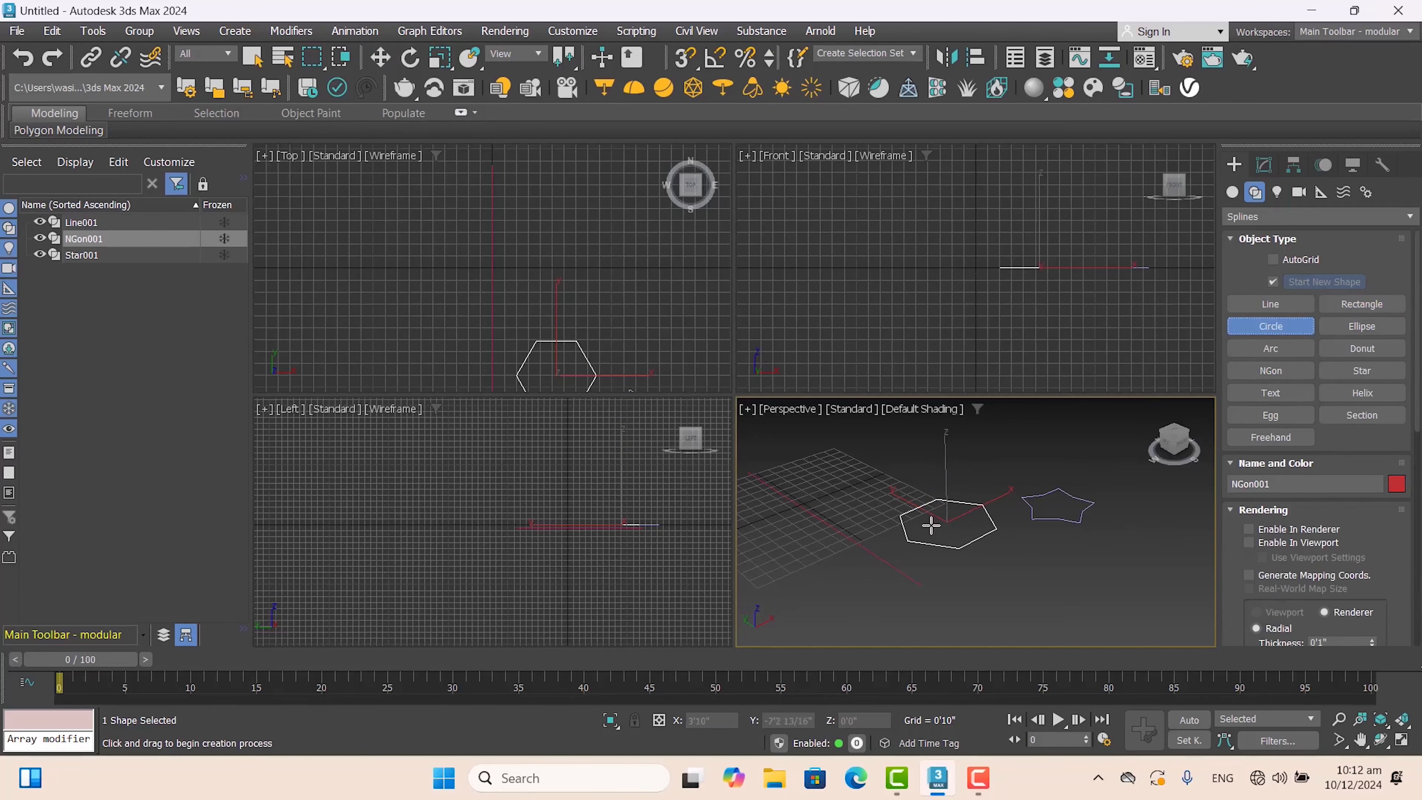
pyautogui.moveTo(996, 470); pyautogui.dragTo(1039, 472)
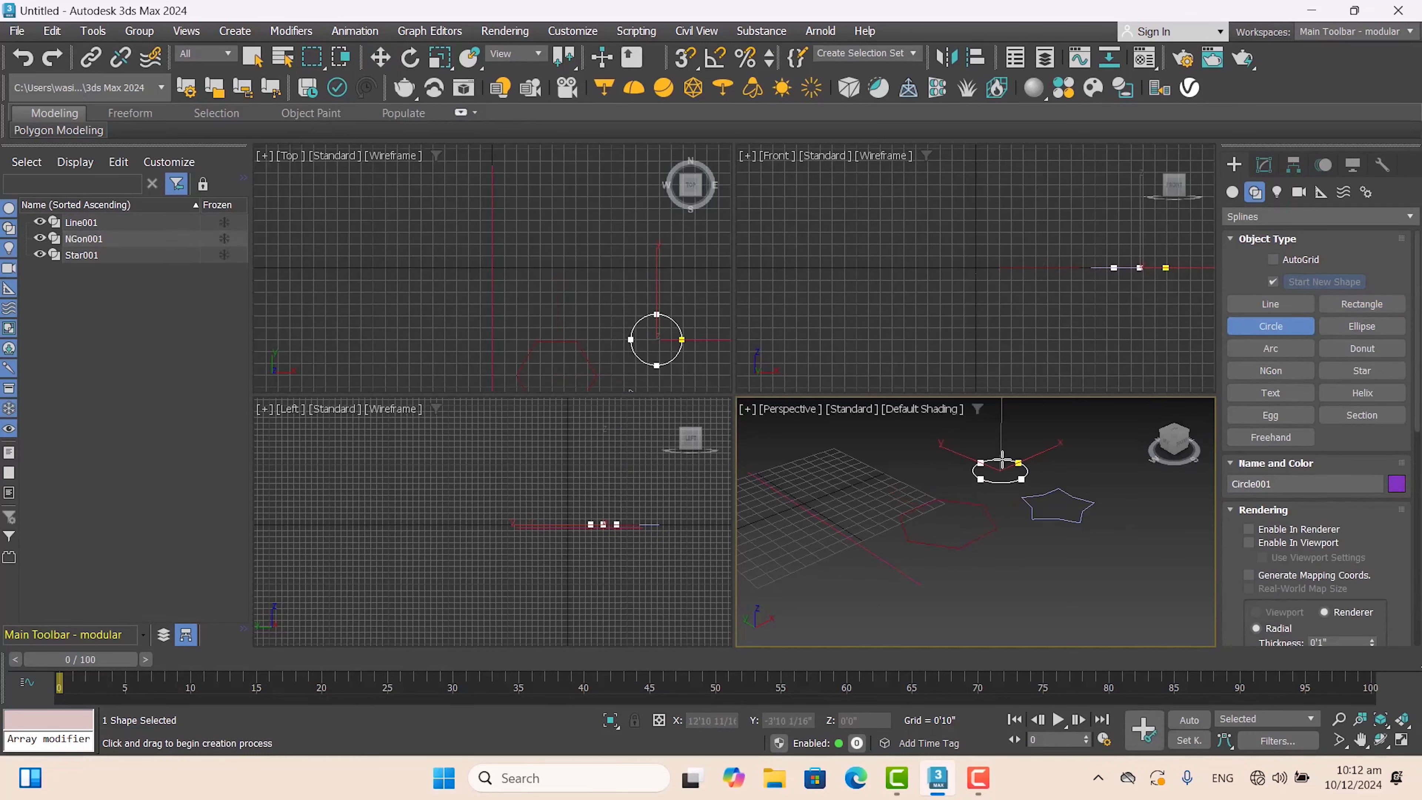
pyautogui.press('w')
# Maximize the Perspective viewport and select the straight line spline.
pyautogui.click(1402, 741)
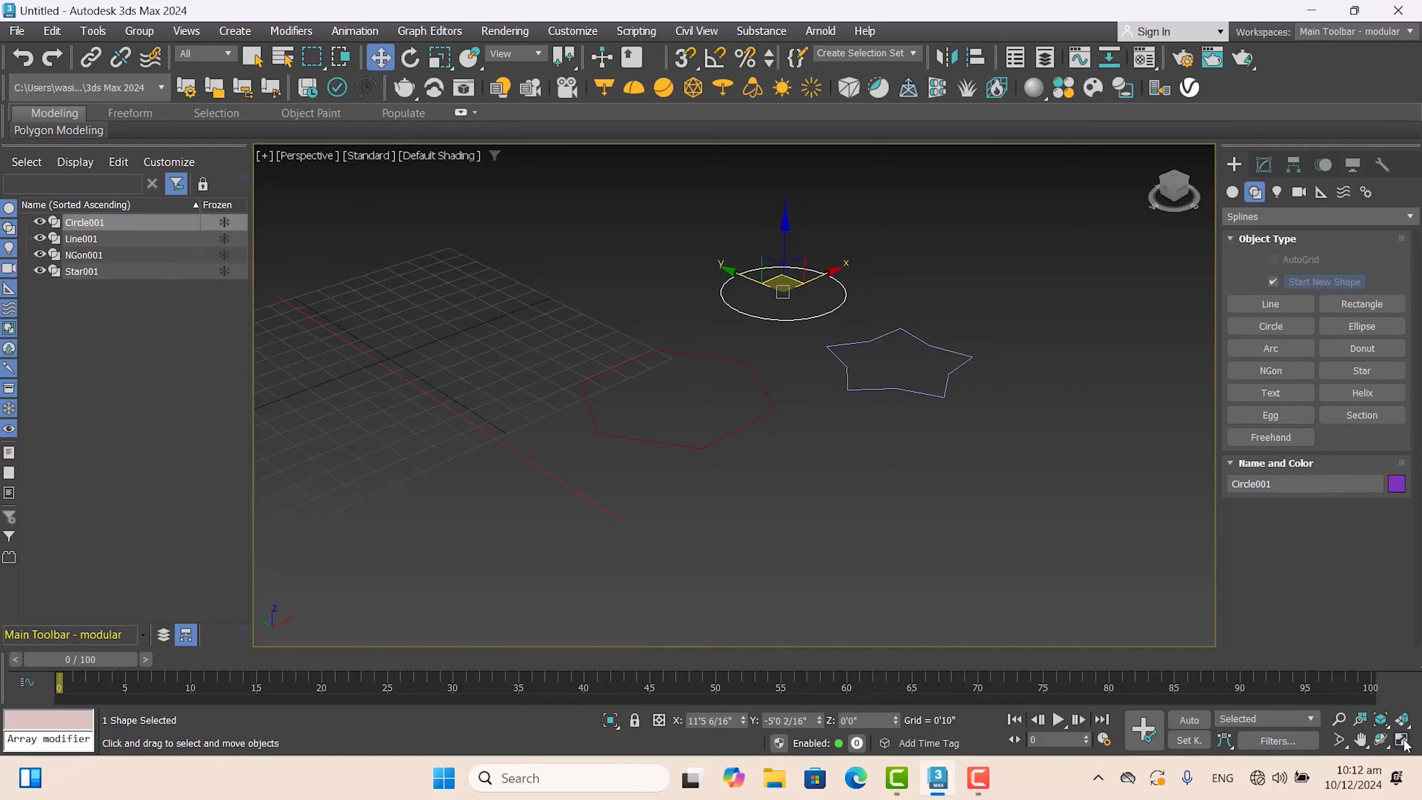
pyautogui.click(1403, 741)
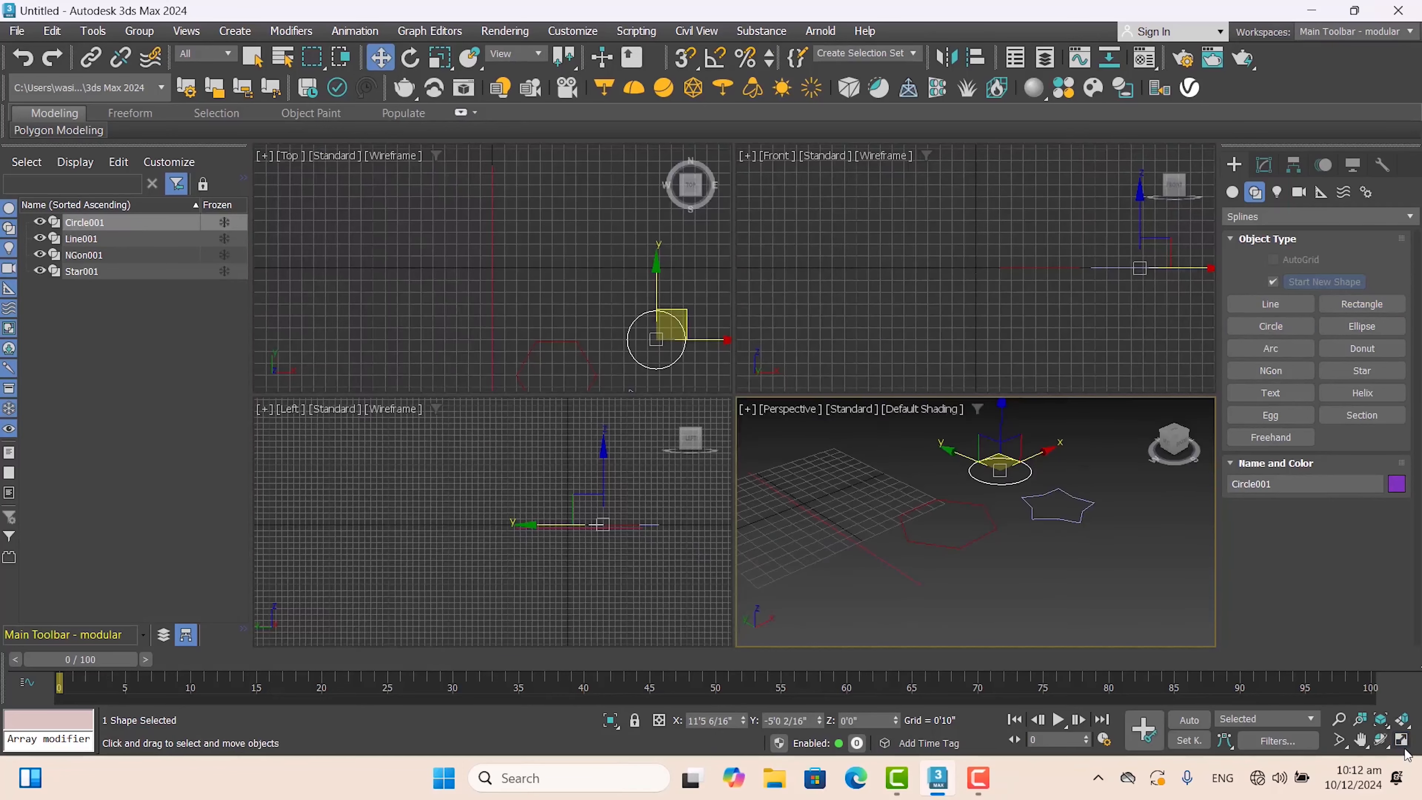
pyautogui.click(1403, 742)
pyautogui.click(503, 462)
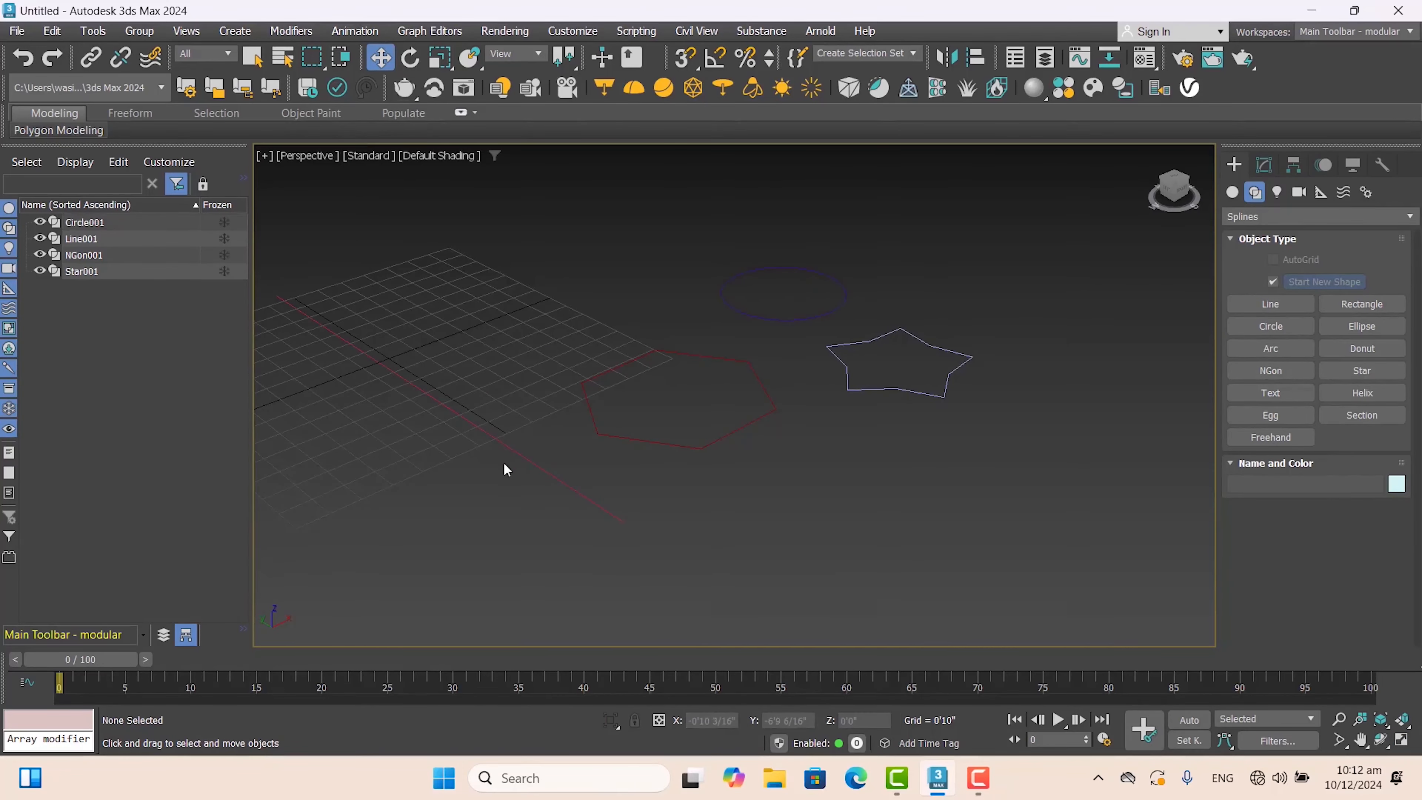
pyautogui.click(526, 457)
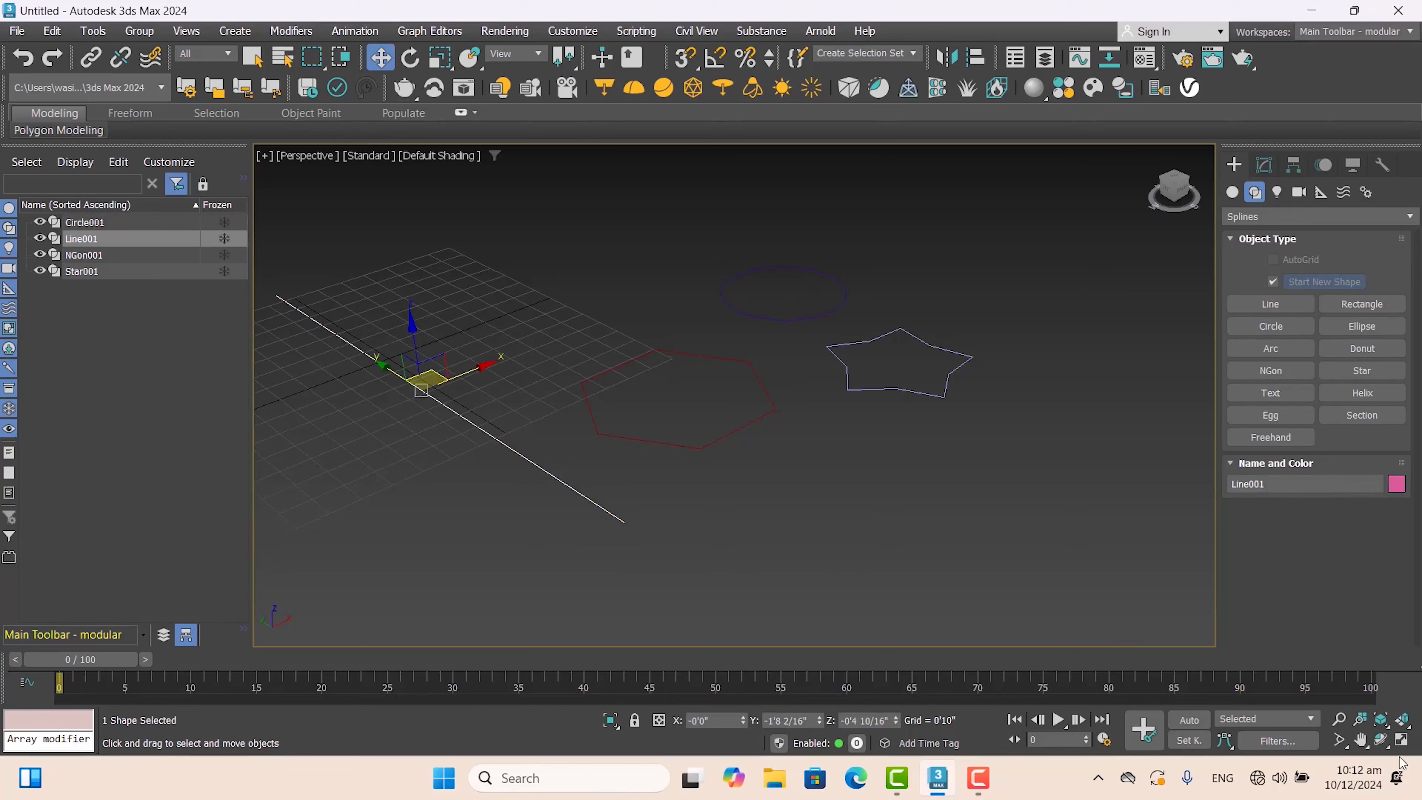
pyautogui.moveTo(676, 443); pyautogui.dragTo(787, 446, button='middle')
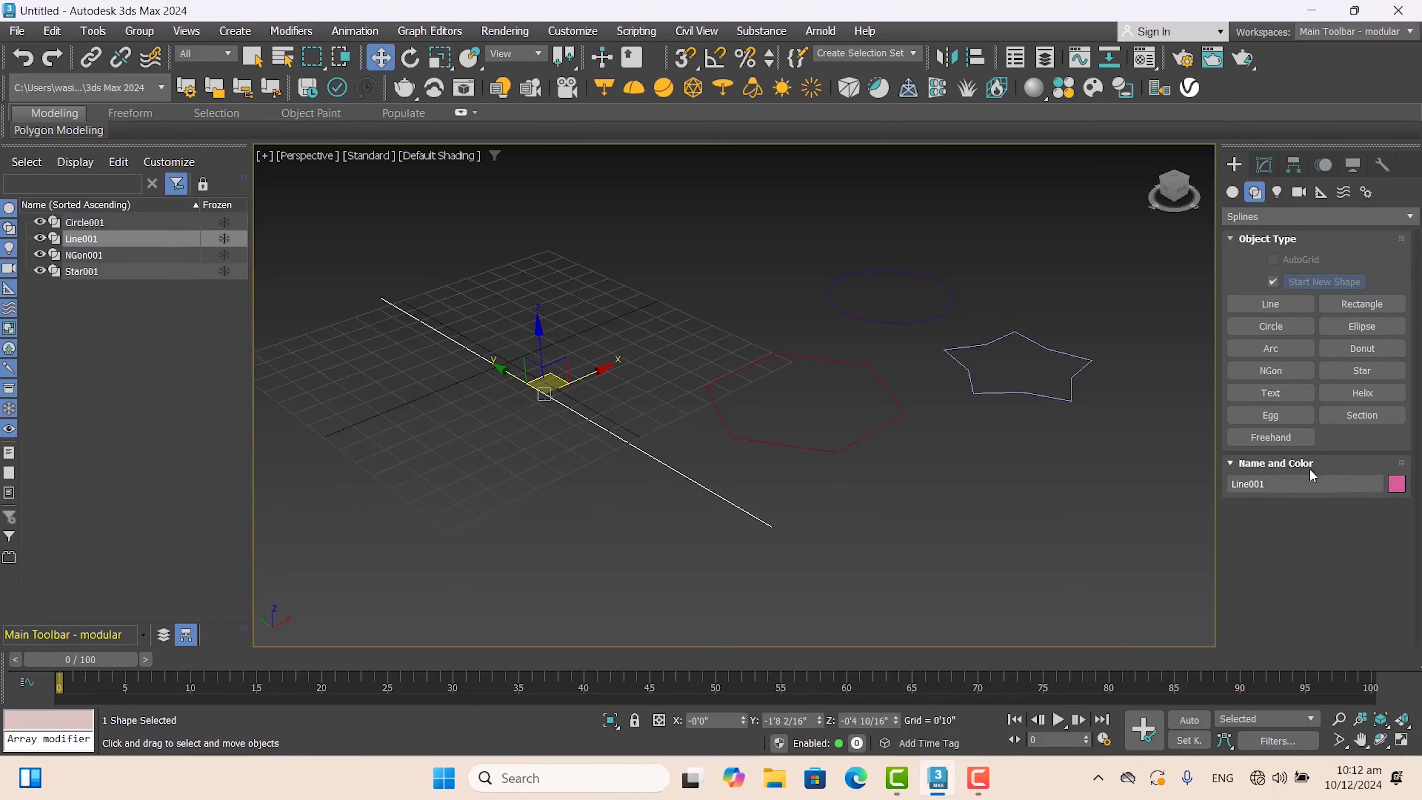
# Start a Loft from the Compound Objects category with the straight line as its path.
pyautogui.click(1263, 167)
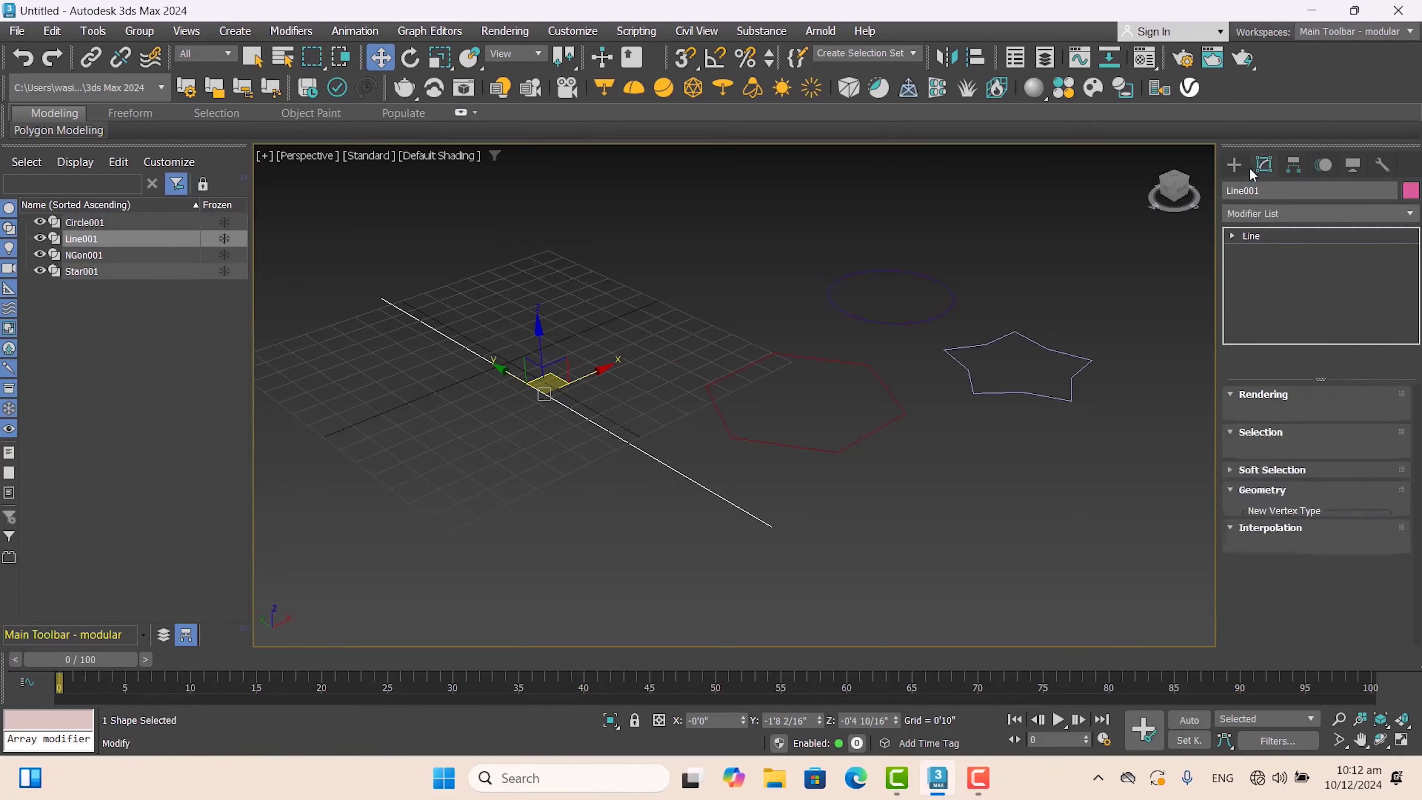
pyautogui.click(1235, 165)
pyautogui.click(1233, 194)
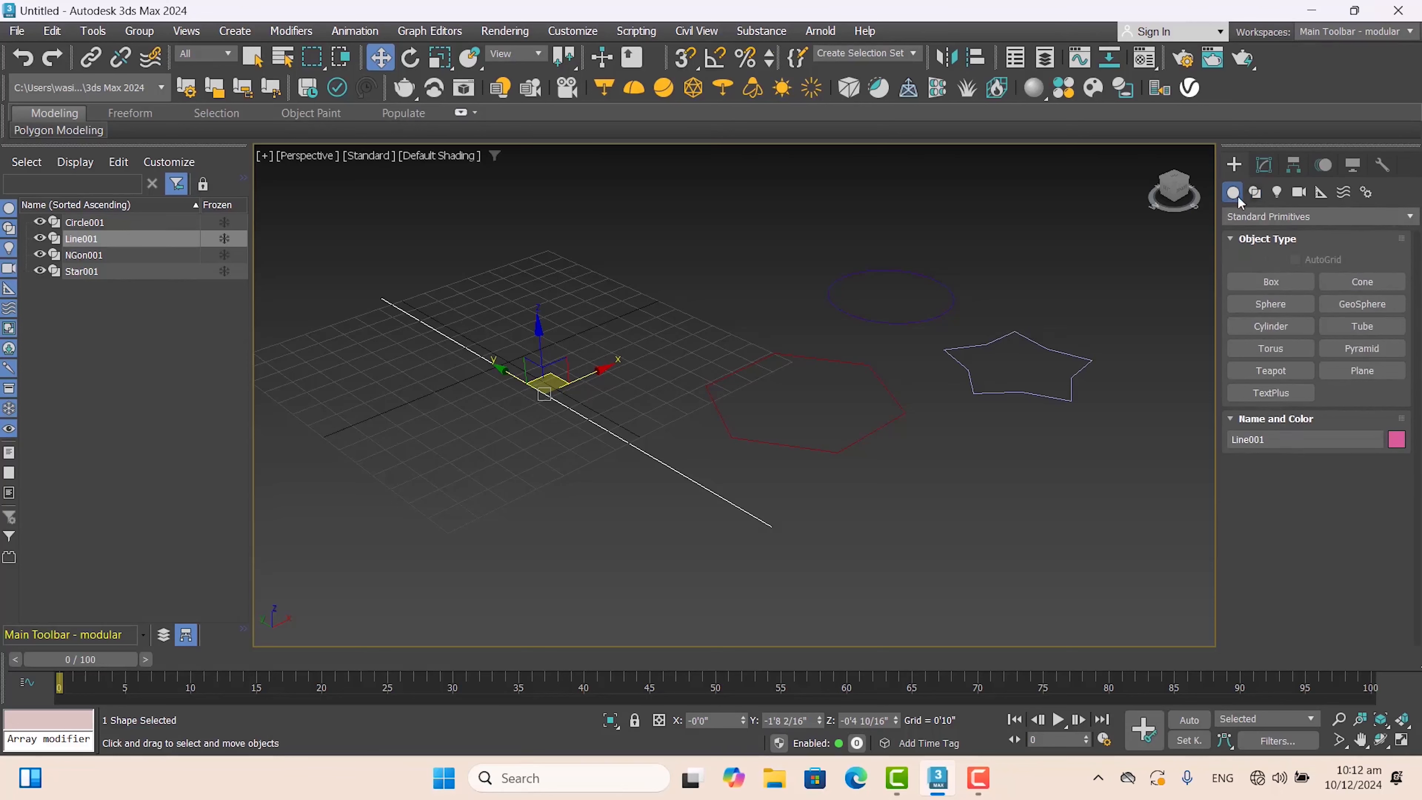
pyautogui.click(1254, 195)
pyautogui.click(1234, 195)
pyautogui.click(1288, 217)
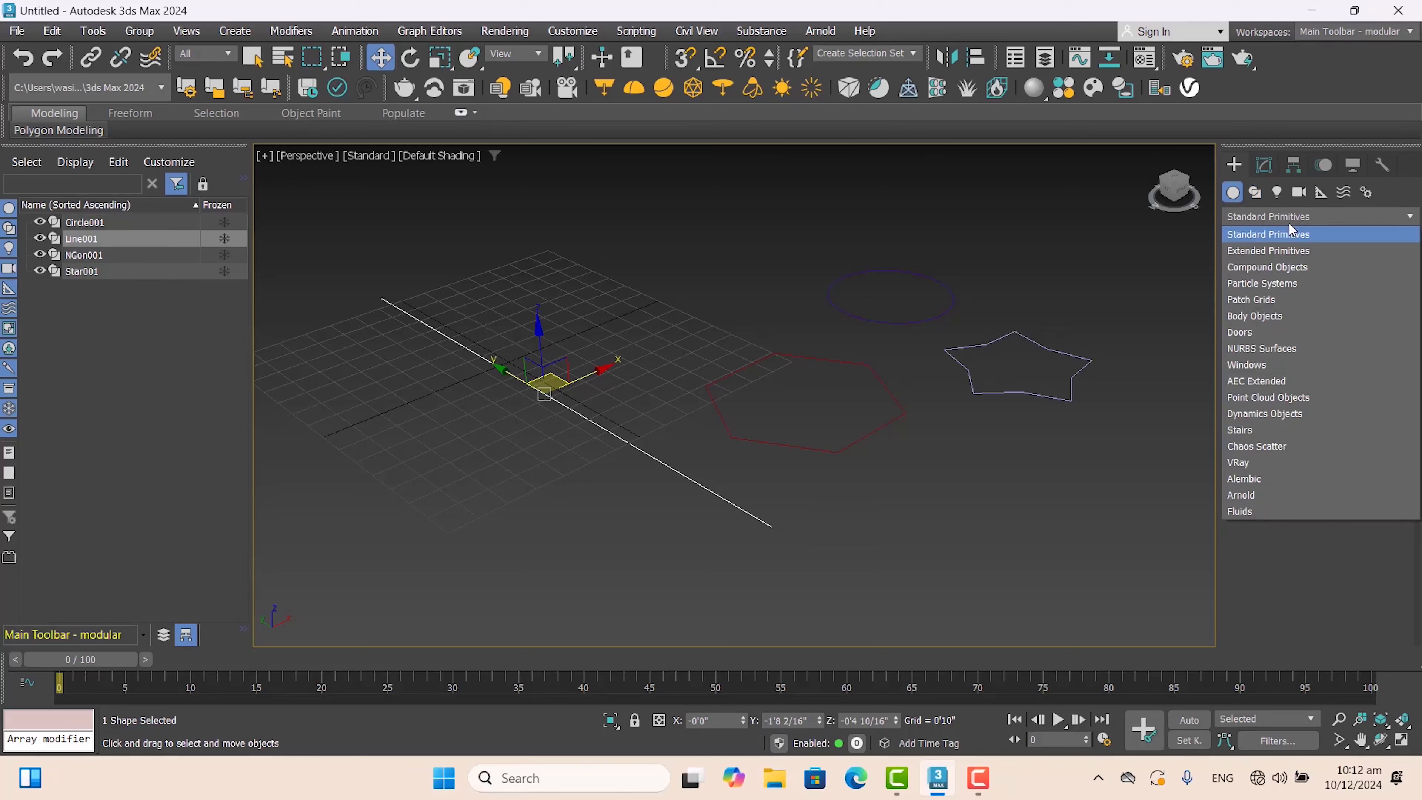
pyautogui.click(1291, 267)
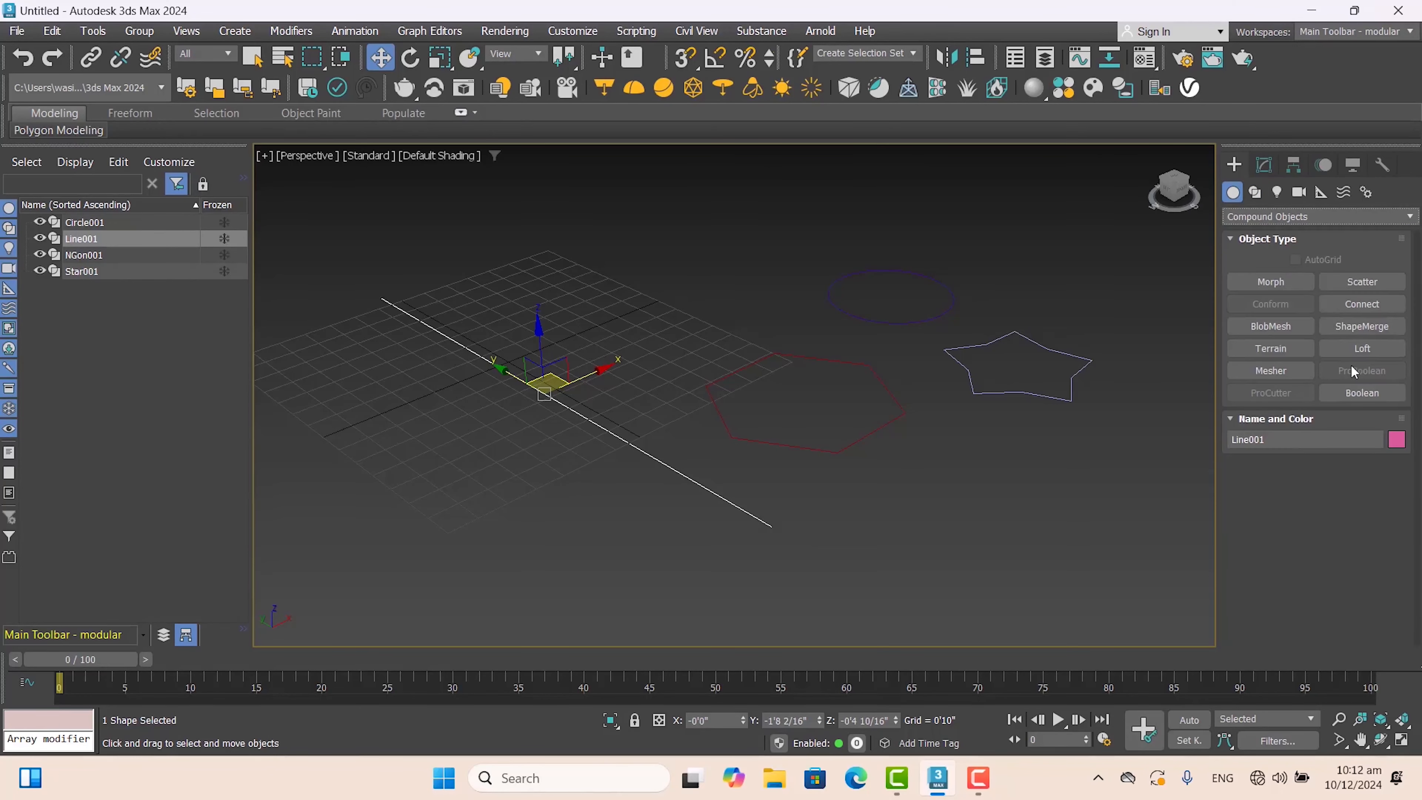
pyautogui.click(1359, 349)
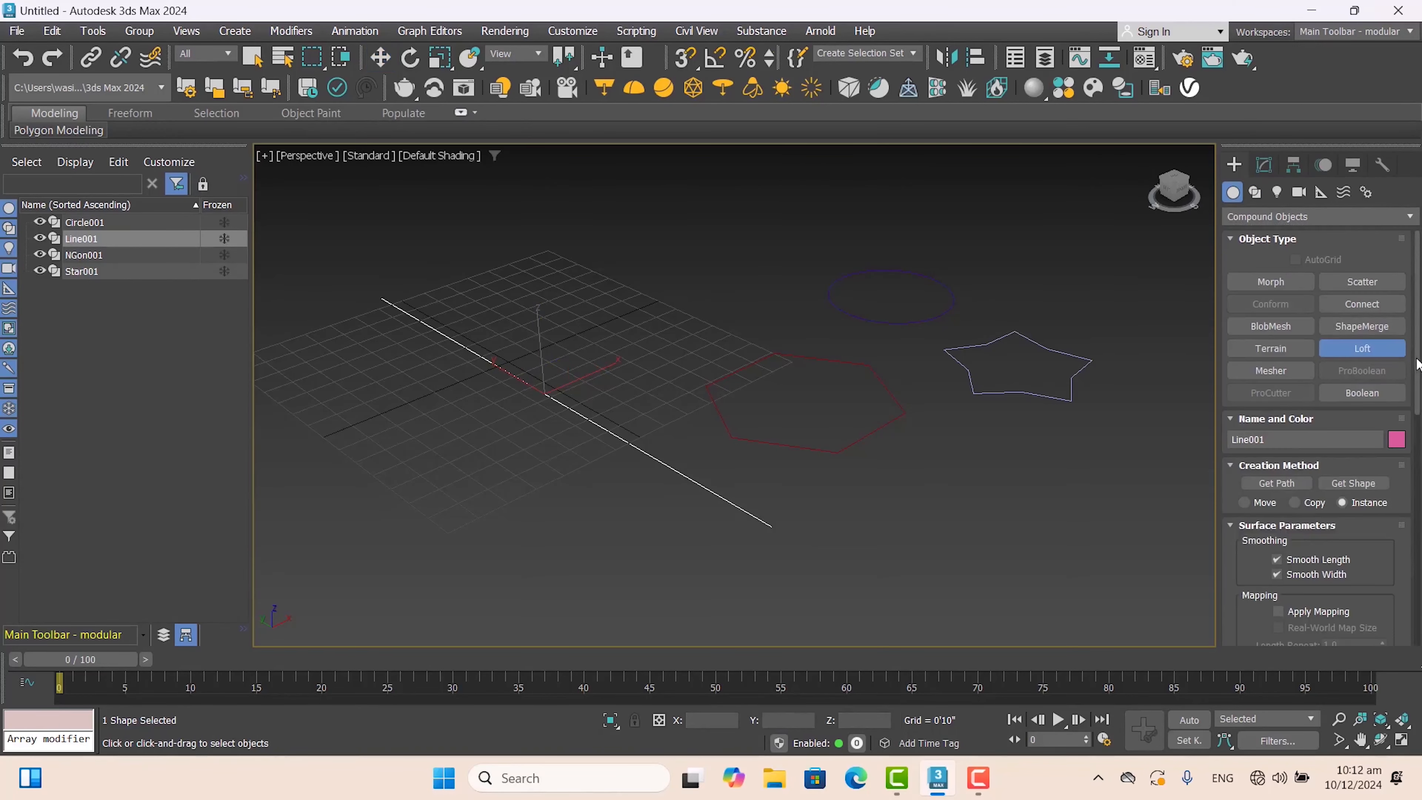
# Pick the hexagon as the loft's cross-section shape along the straight line path.
pyautogui.moveTo(1416, 364); pyautogui.dragTo(1416, 530)
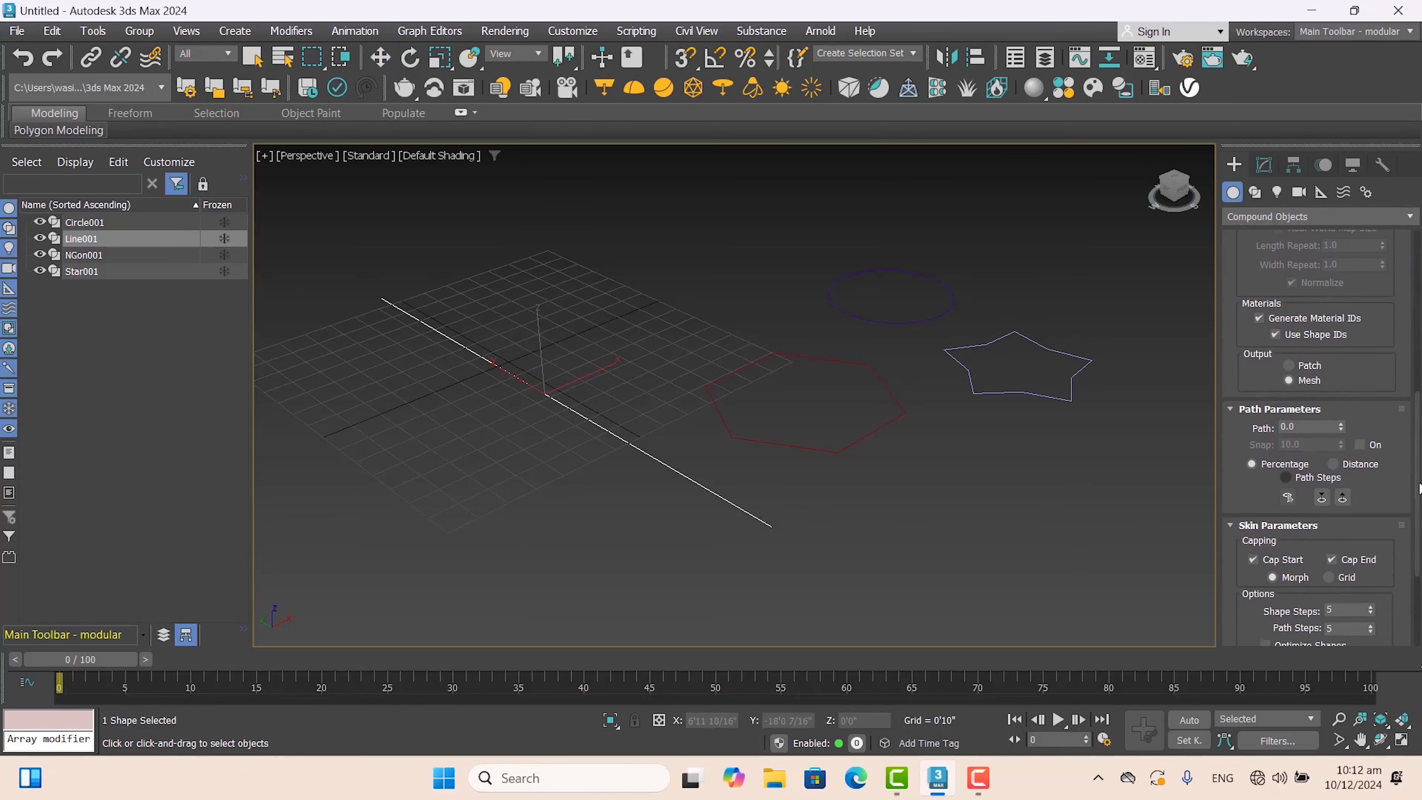
pyautogui.moveTo(1416, 521); pyautogui.dragTo(1416, 348)
pyautogui.click(1354, 428)
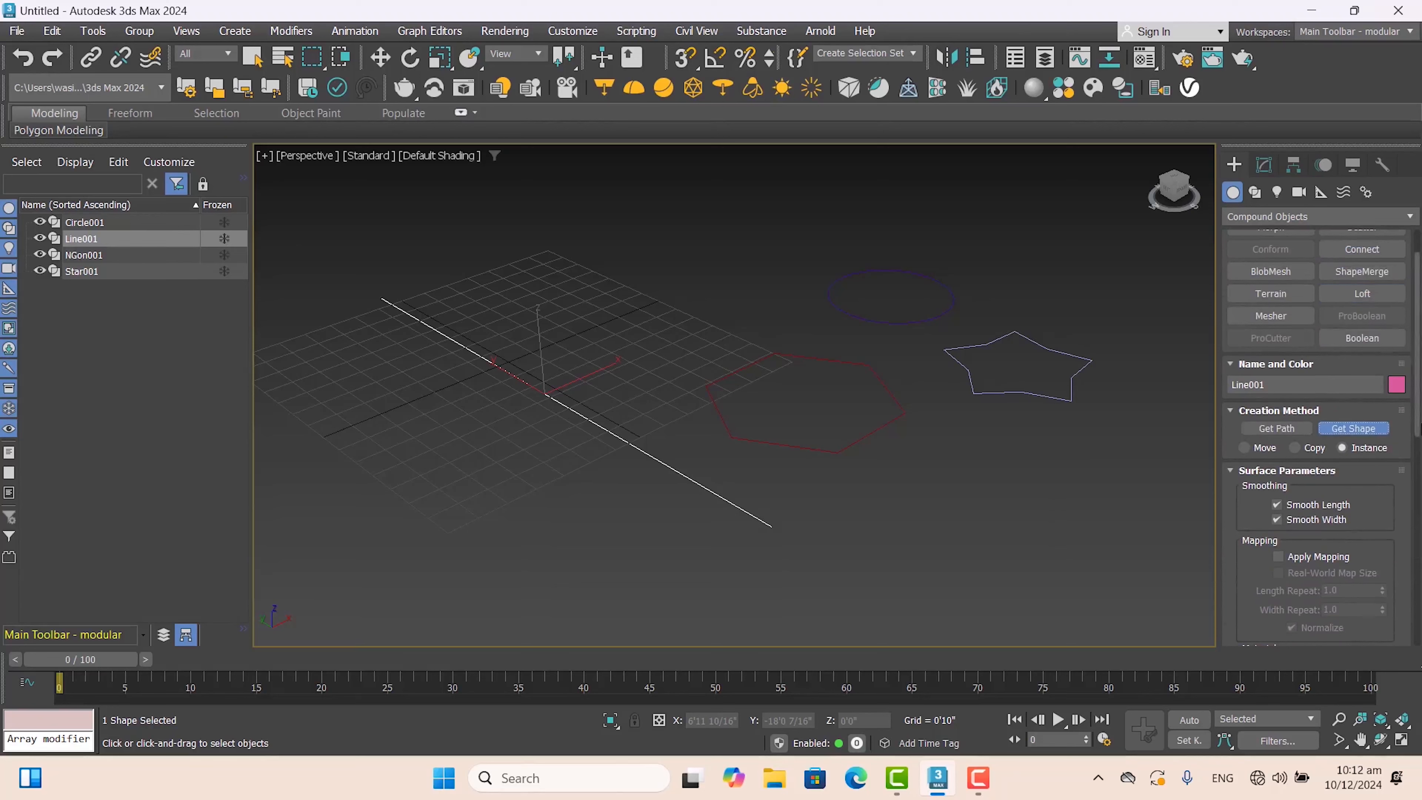
pyautogui.moveTo(1414, 413); pyautogui.dragTo(1417, 540)
pyautogui.scroll(5, 1315, 437)
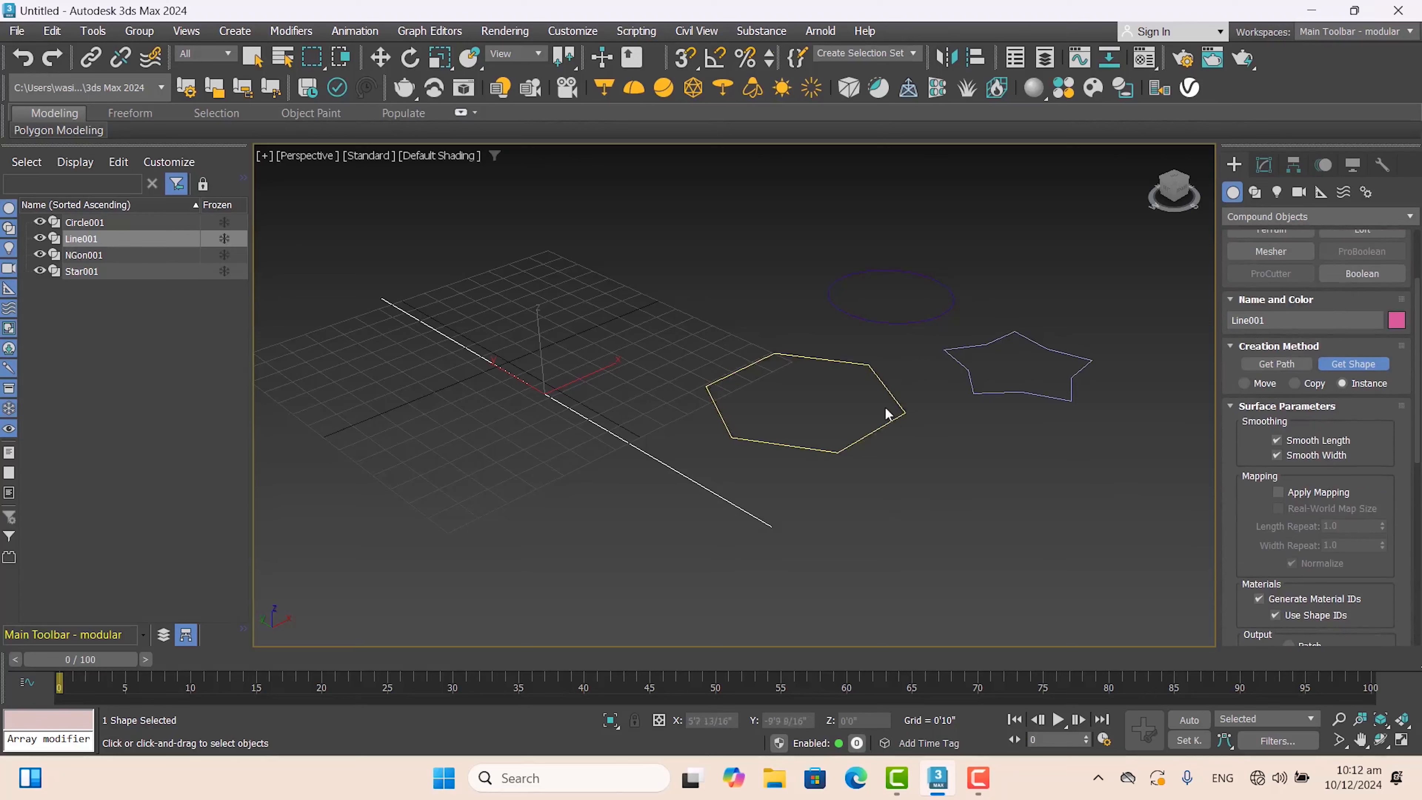
pyautogui.click(862, 437)
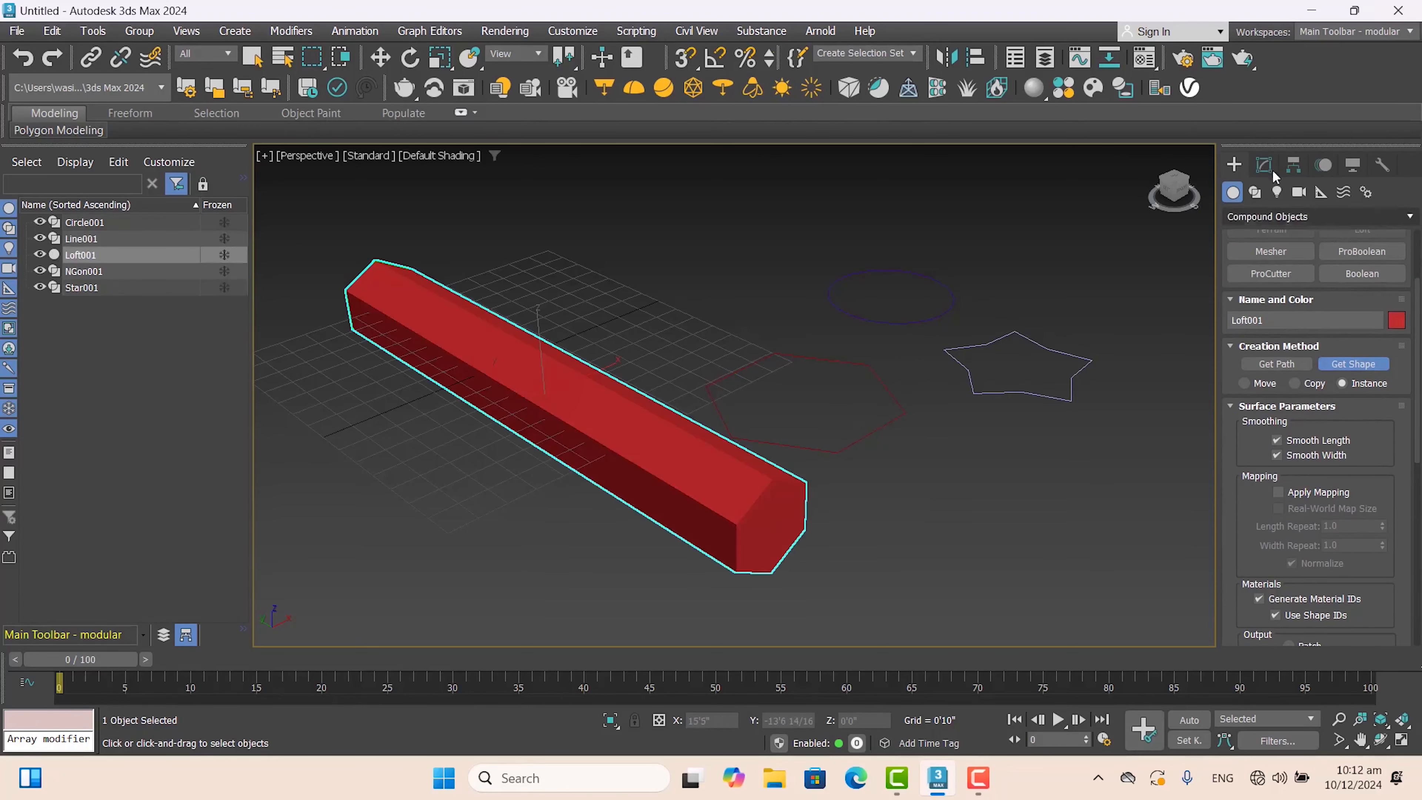
# Open the new loft's parameters for modification and activate the Move tool.
pyautogui.moveTo(1254, 157); pyautogui.dragTo(1282, 168)
pyautogui.click(1279, 192)
pyautogui.press('w')
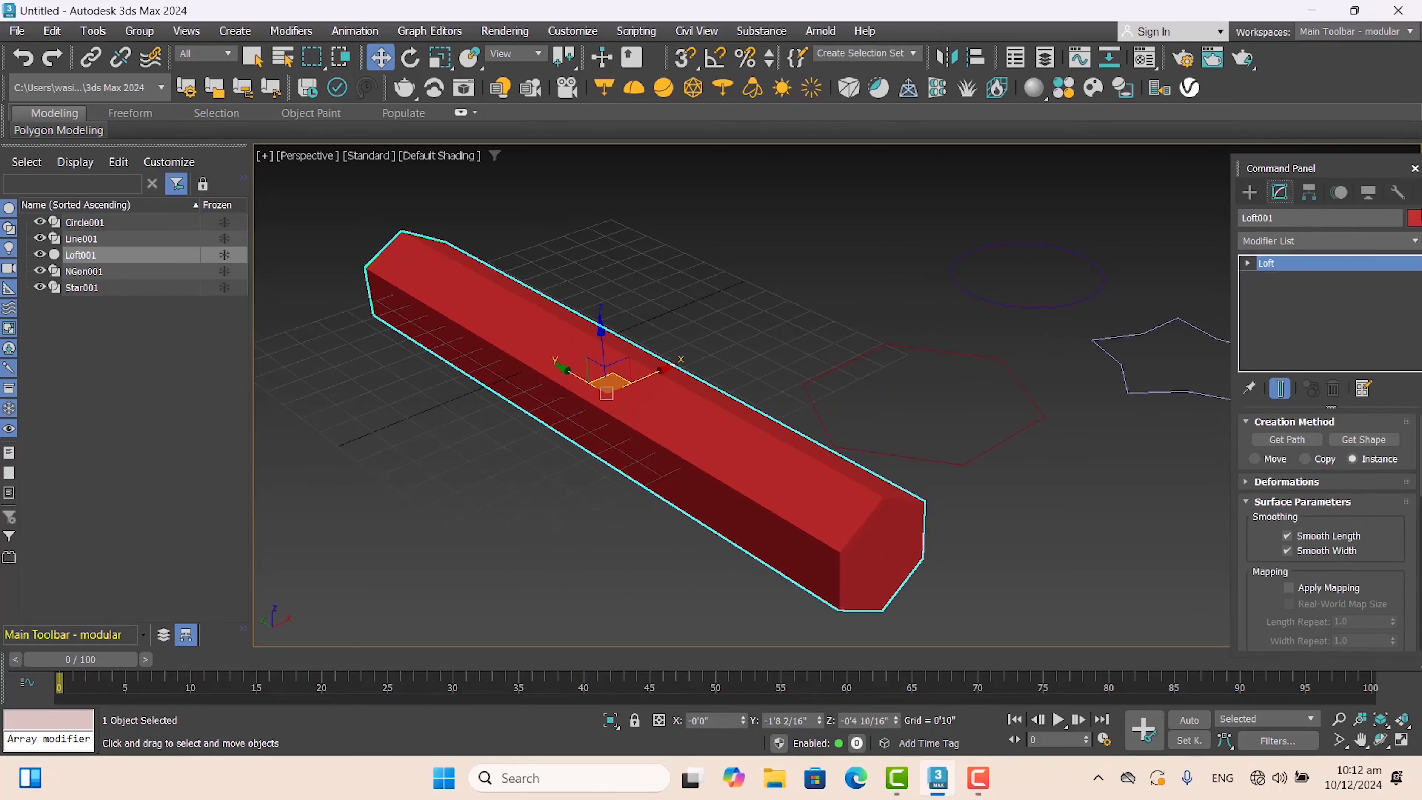
# Change the loft's object color to light cyan-blue and deselect it.
pyautogui.click(1413, 218)
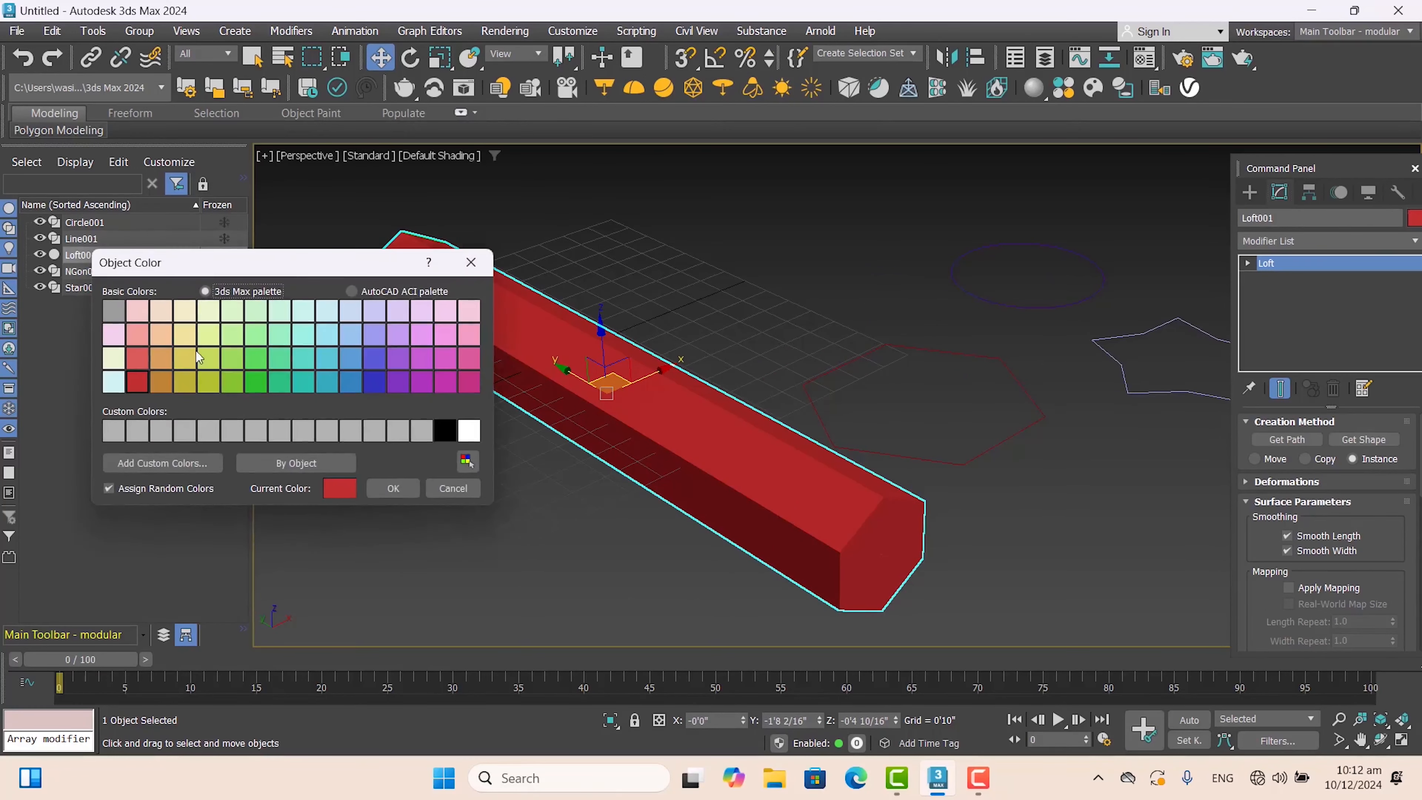
pyautogui.click(192, 340)
pyautogui.click(326, 338)
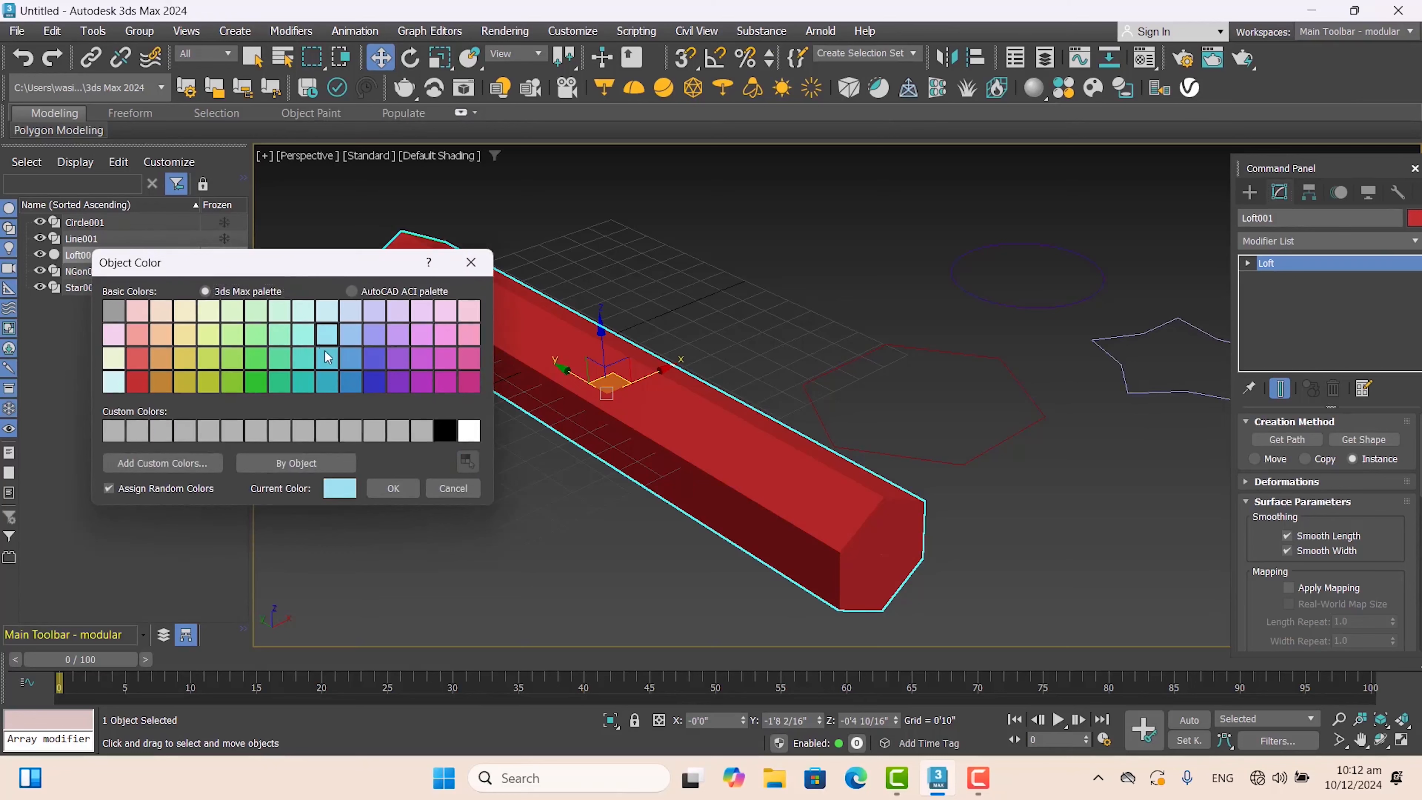
pyautogui.click(392, 488)
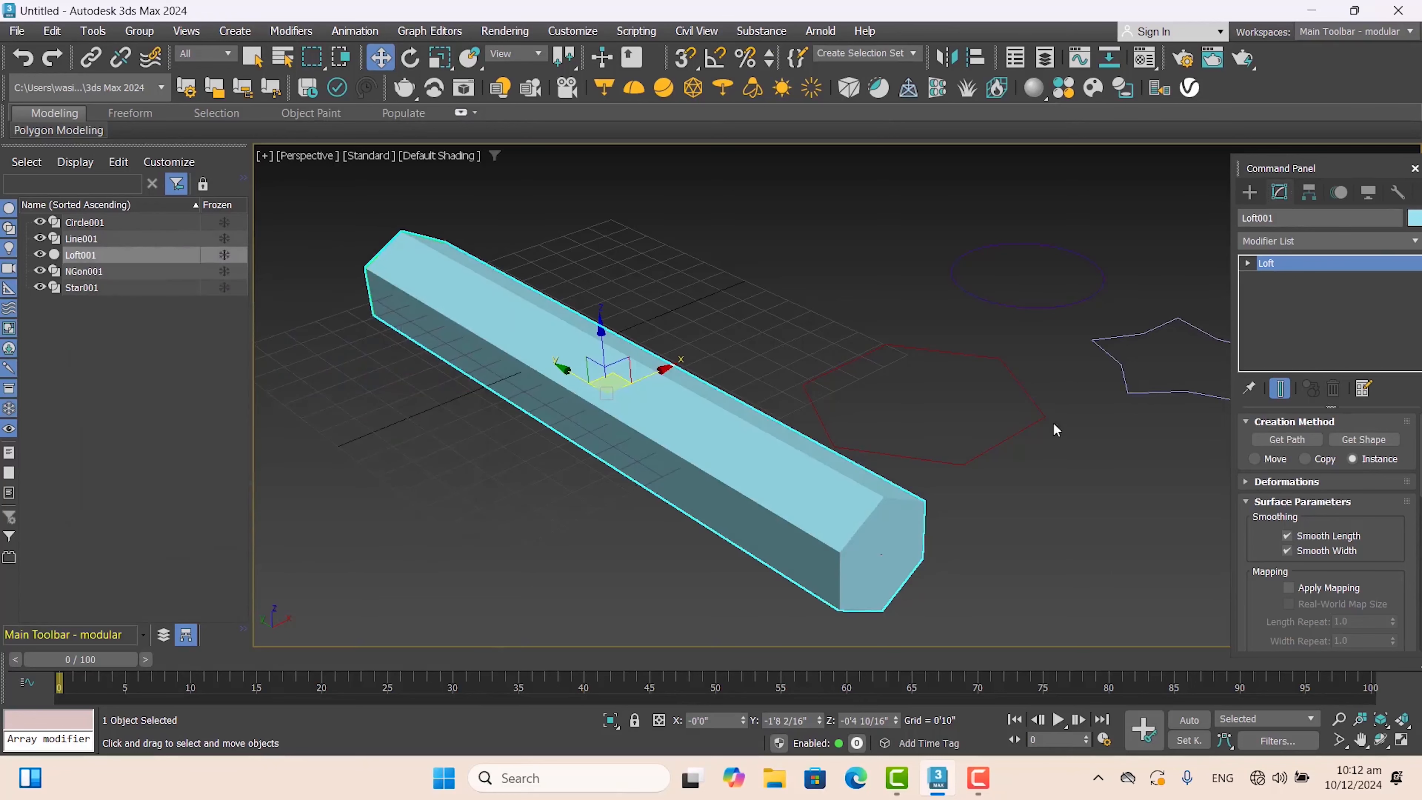
pyautogui.scroll(-4, 1055, 429)
pyautogui.click(941, 510)
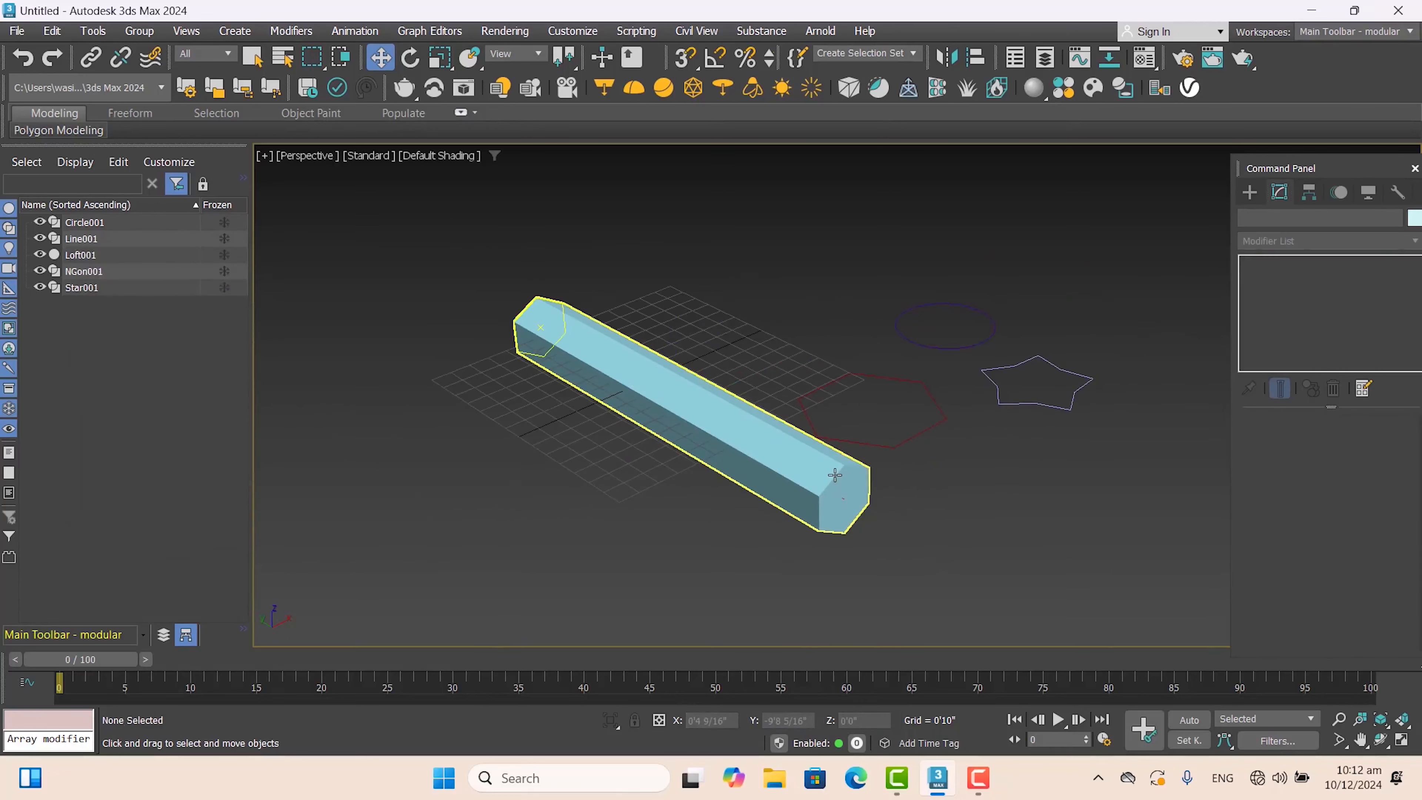
# Recolor the loft object medium blue and deselect it.
pyautogui.click(835, 475)
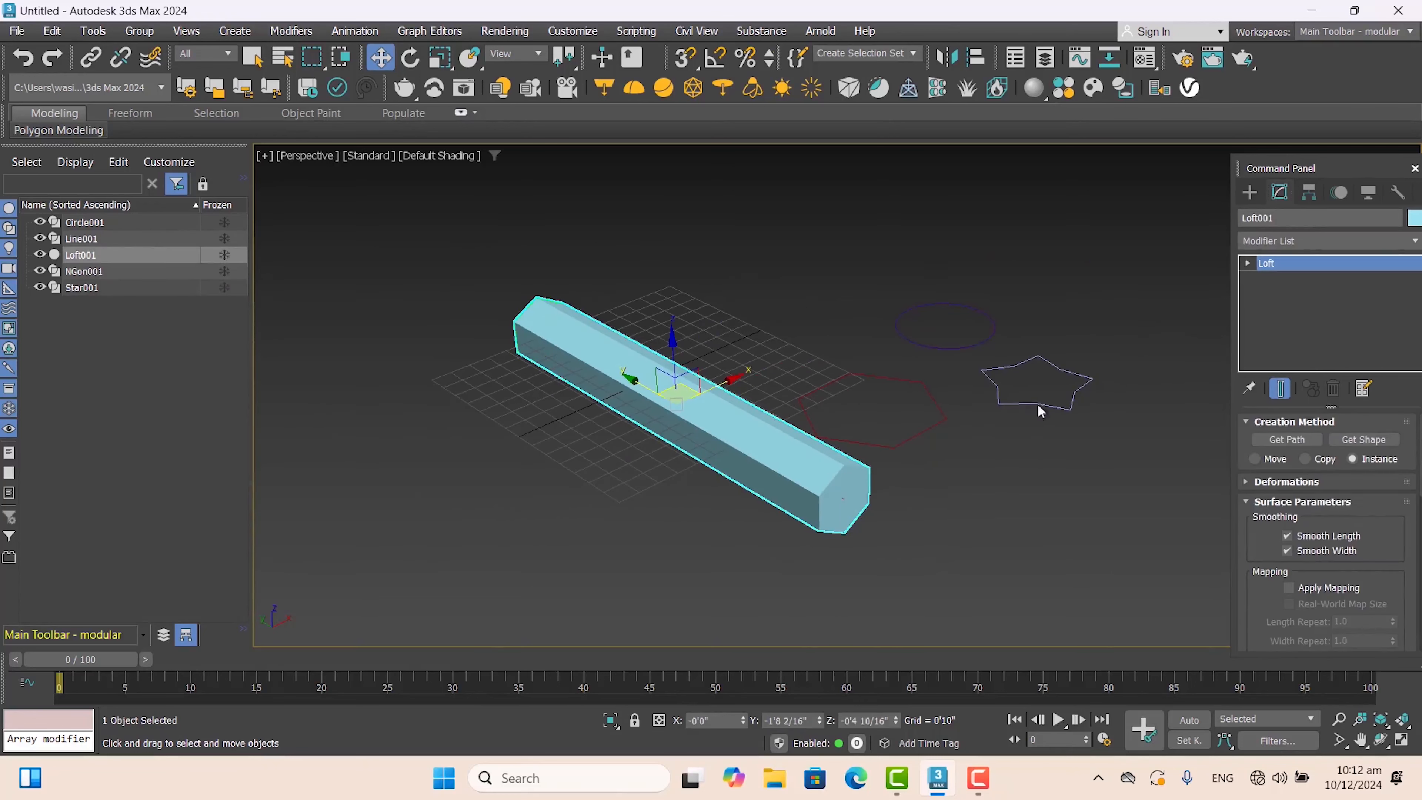
pyautogui.click(1414, 218)
pyautogui.click(351, 359)
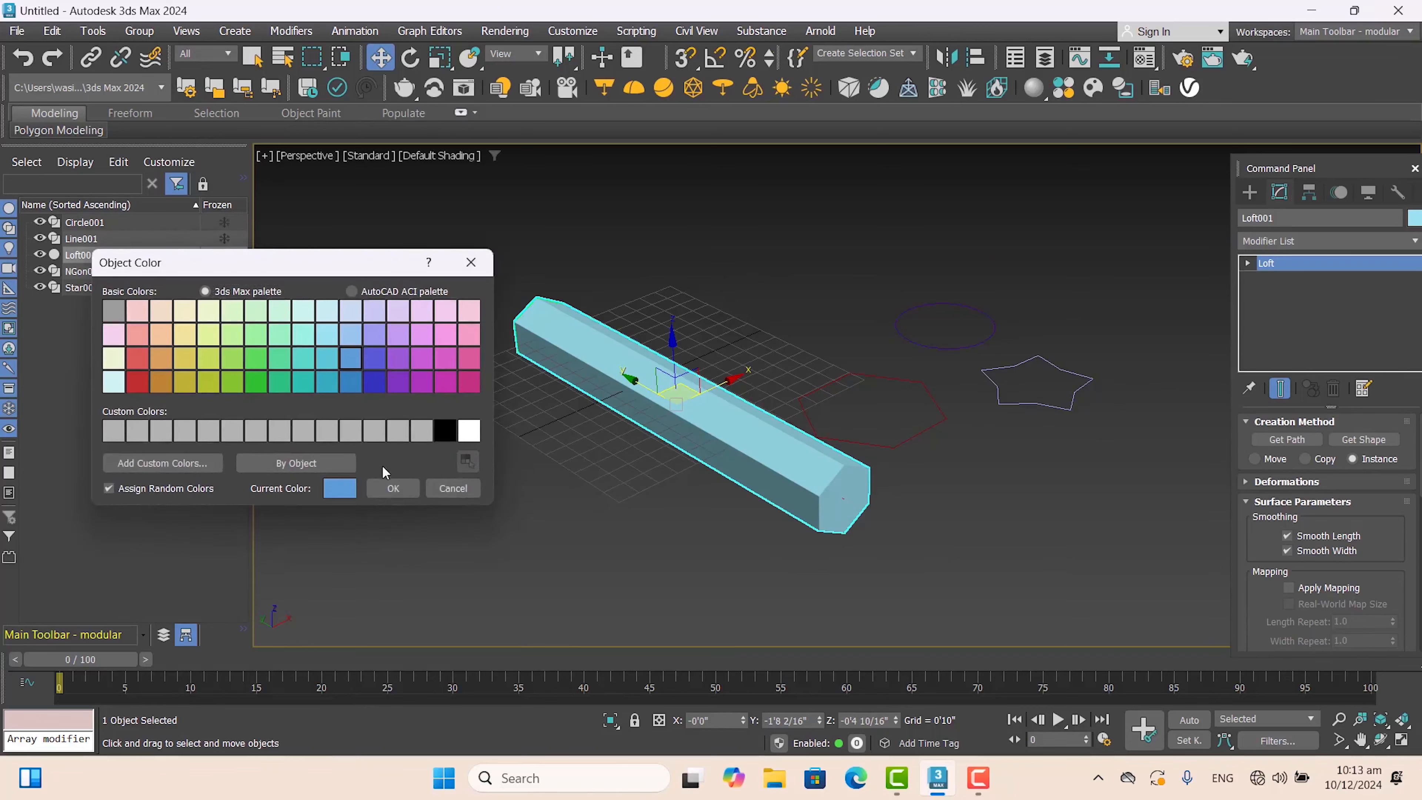
pyautogui.click(392, 487)
pyautogui.click(1028, 454)
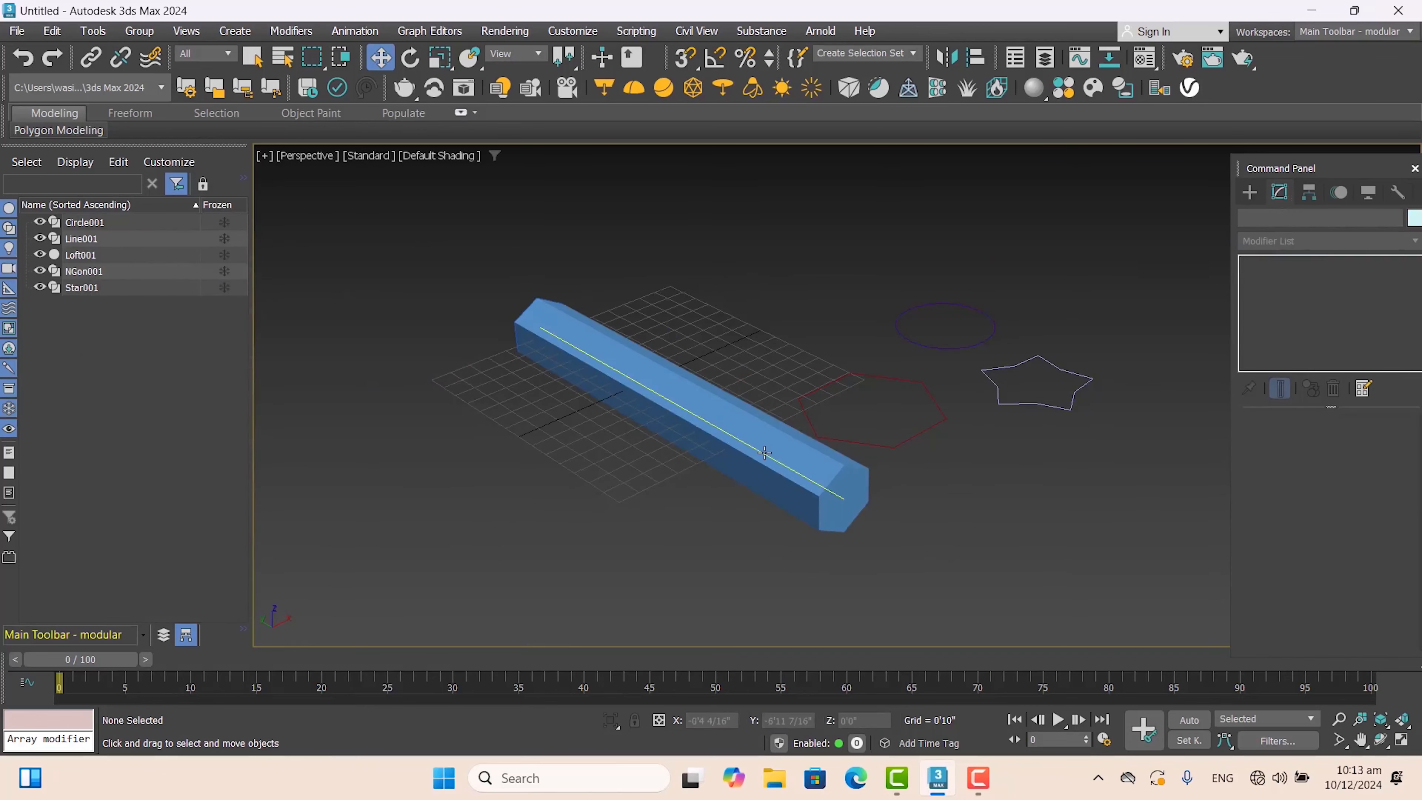
# Reselect the loft for modification and restore the four-viewport layout with the loft framed in the Left viewport.
pyautogui.click(802, 467)
pyautogui.click(802, 467)
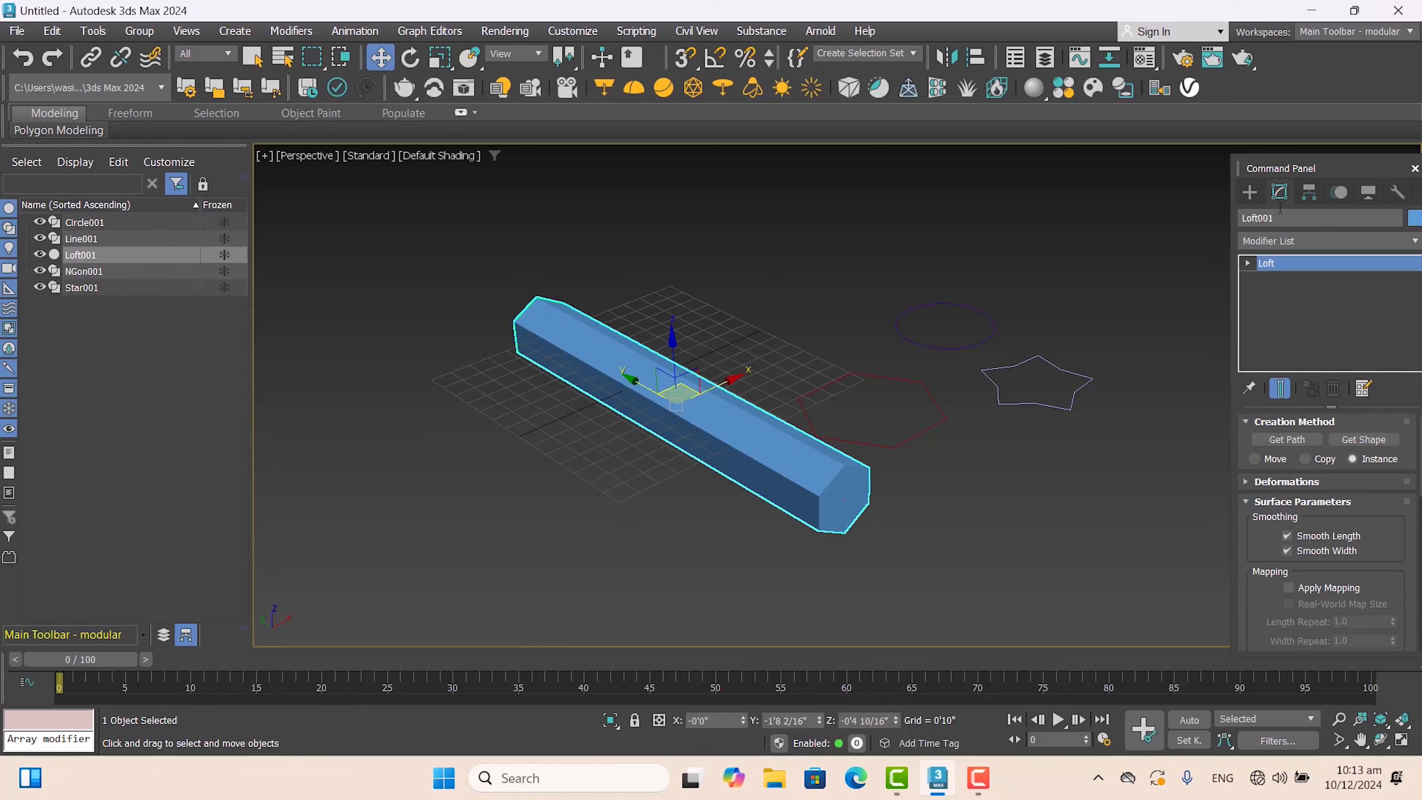
pyautogui.click(1252, 196)
pyautogui.click(1279, 193)
pyautogui.scroll(-2, 1414, 486)
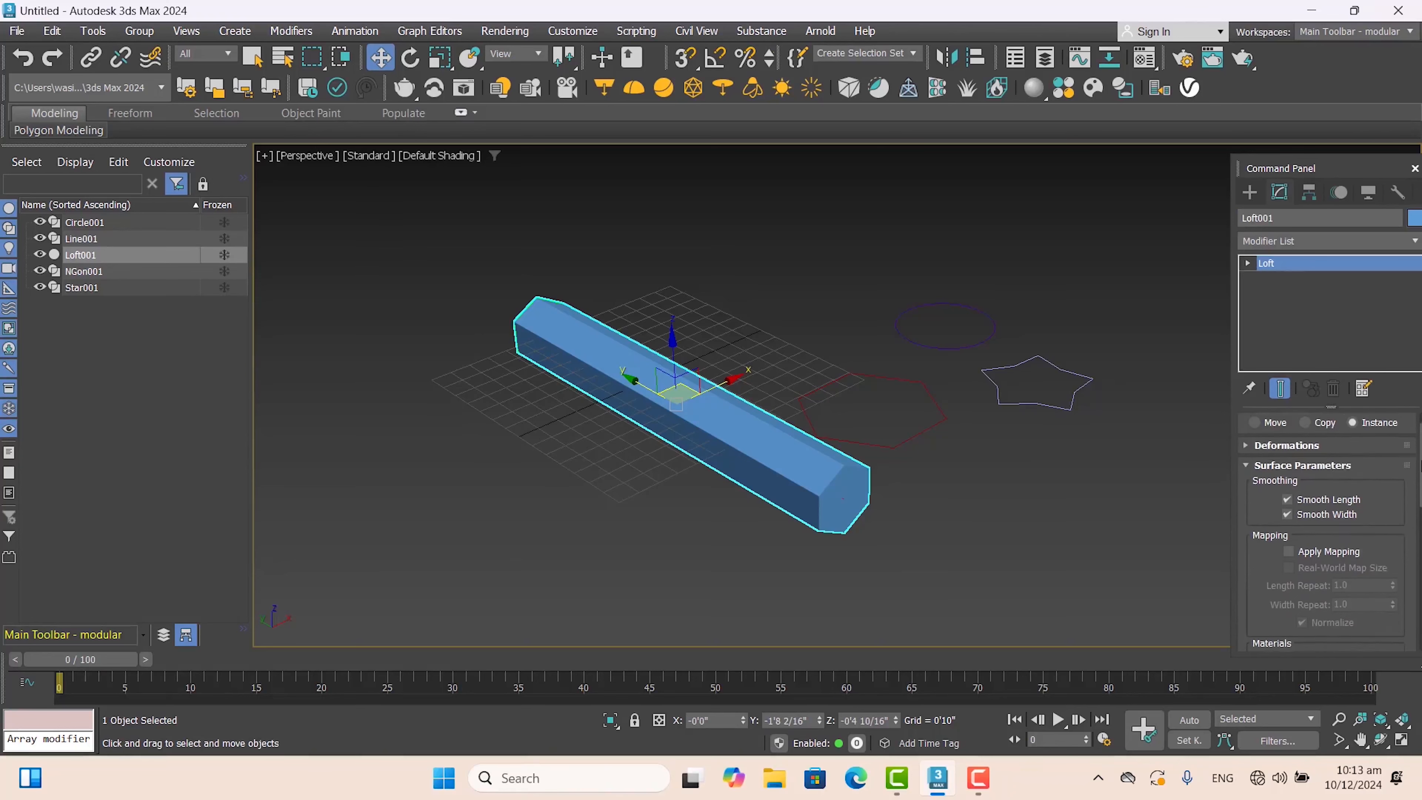
pyautogui.click(1401, 739)
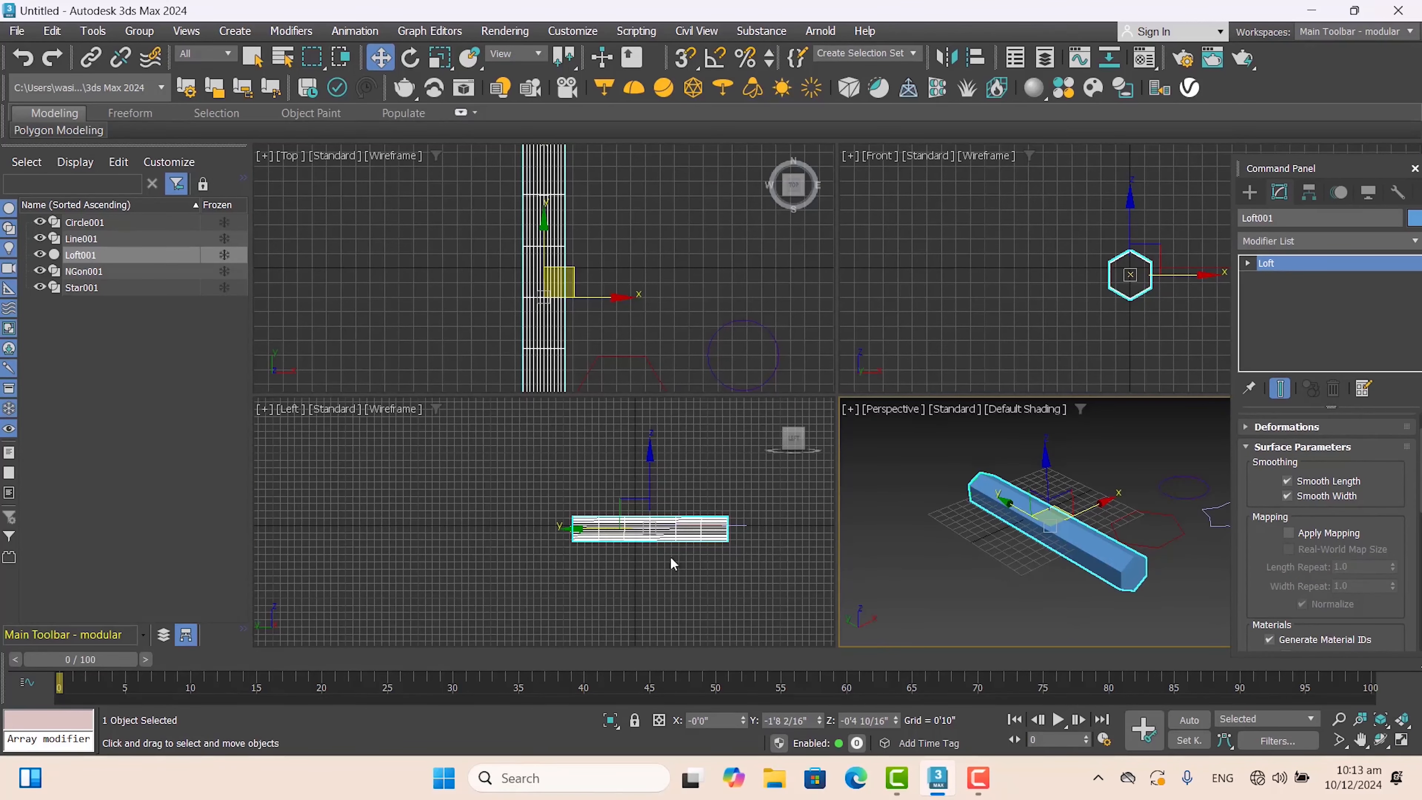
pyautogui.scroll(4, 632, 527)
pyautogui.moveTo(633, 528); pyautogui.dragTo(523, 536, button='middle')
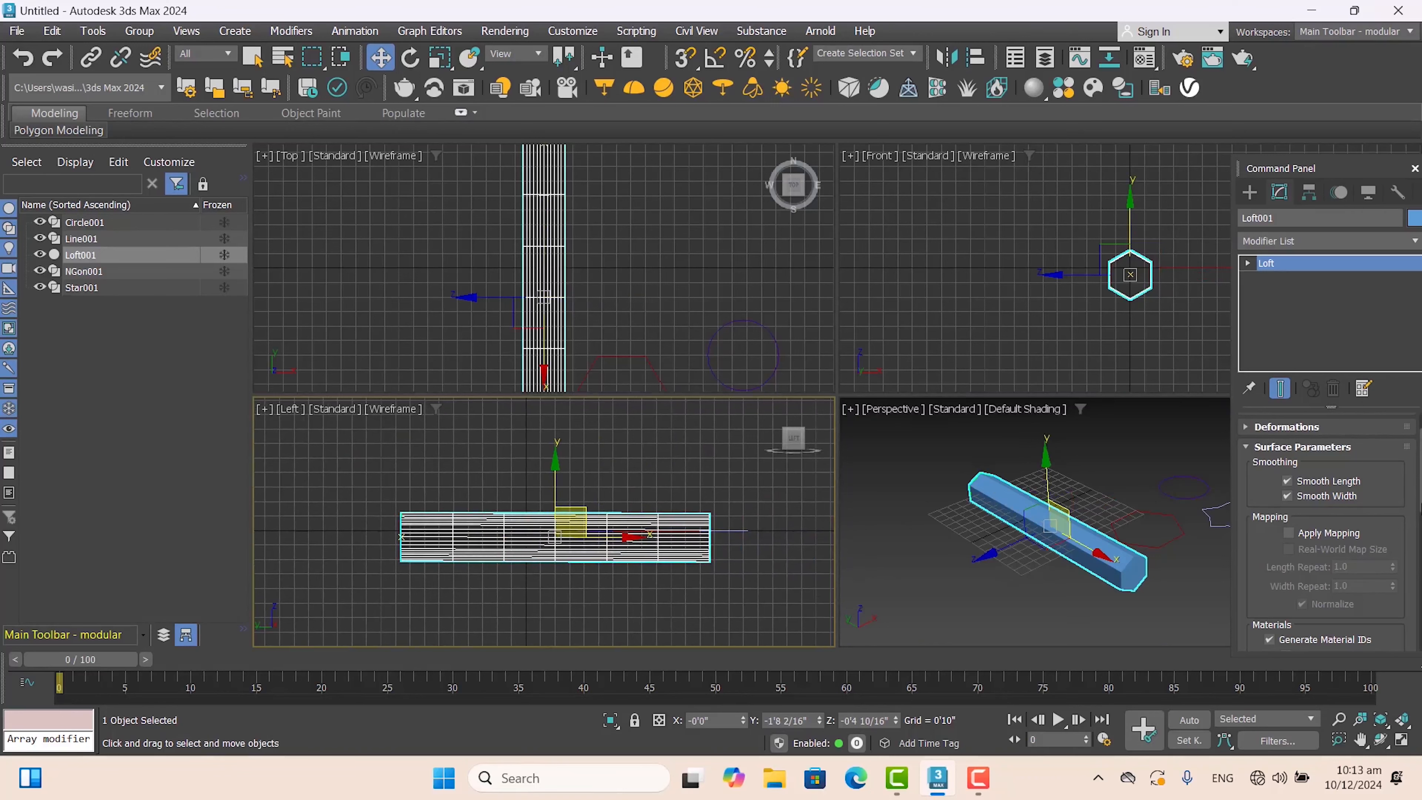
# Turn on the loft's path snapping in increments of 10 and set the path position to 10 percent.
pyautogui.scroll(-9, 1299, 573)
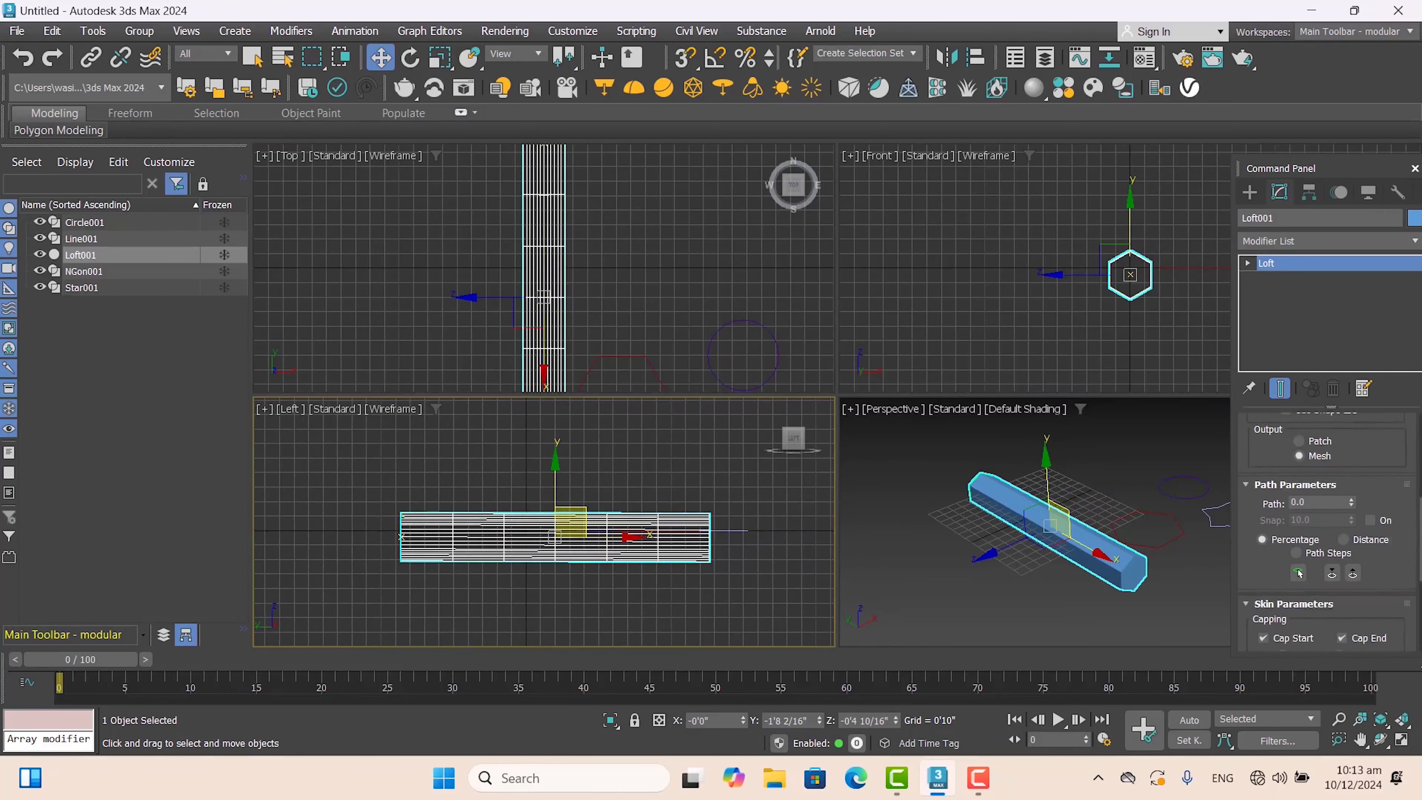
pyautogui.scroll(-1, 1299, 574)
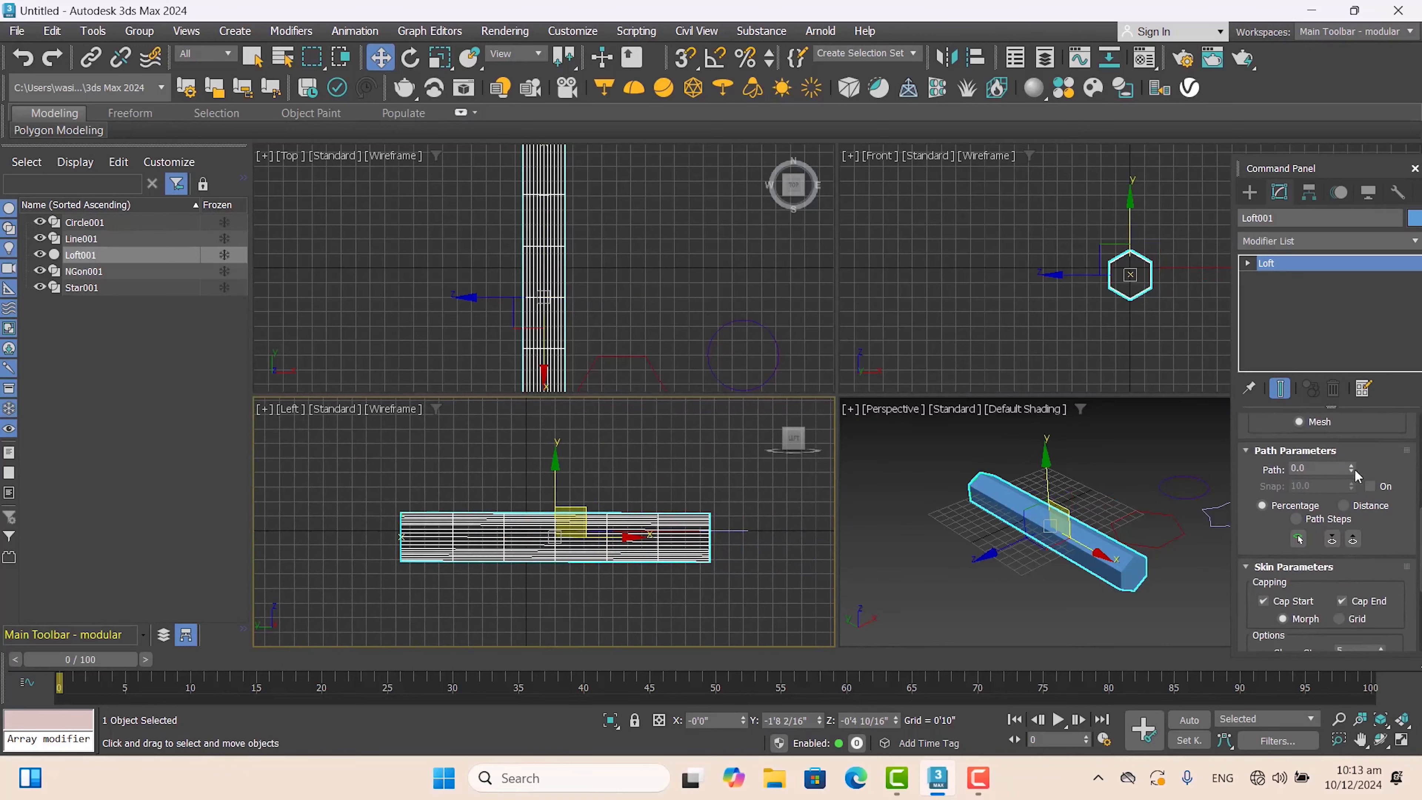
pyautogui.click(1370, 488)
pyautogui.scroll(2, 589, 581)
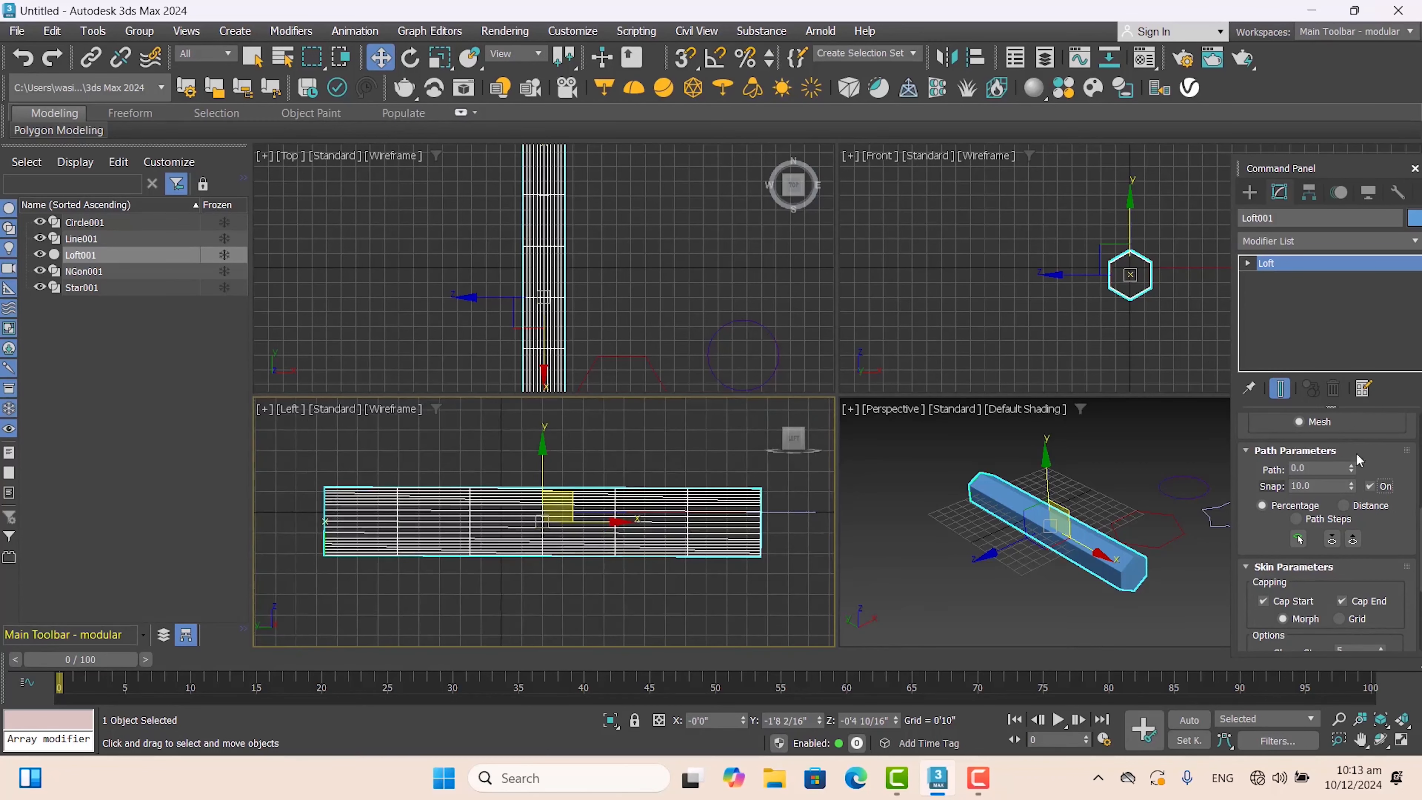
pyautogui.click(1353, 466)
pyautogui.scroll(2, 364, 531)
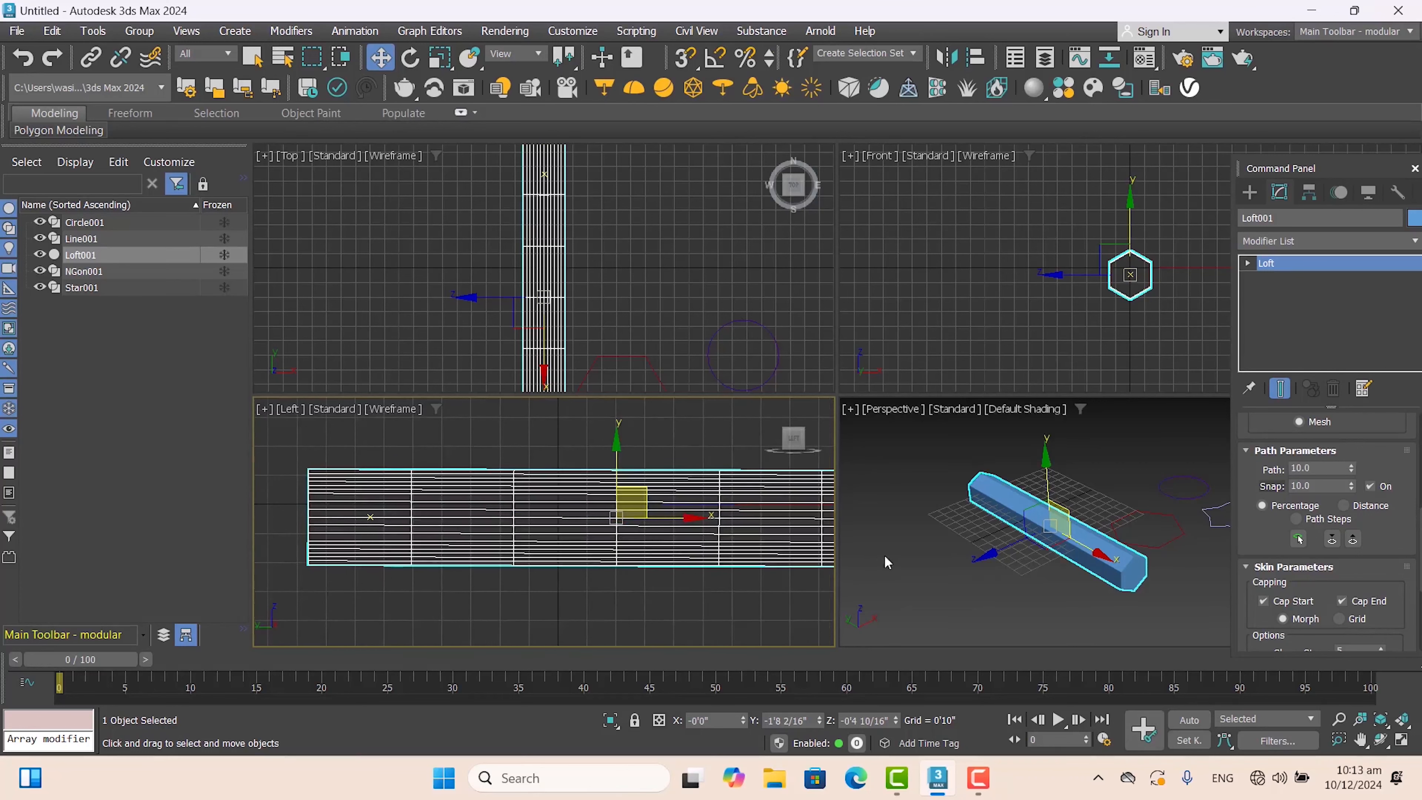
# Return the loft's path position to 0 and inspect its marker at the loft's start in the Left viewport.
pyautogui.moveTo(1036, 511); pyautogui.dragTo(1009, 516, button='middle')
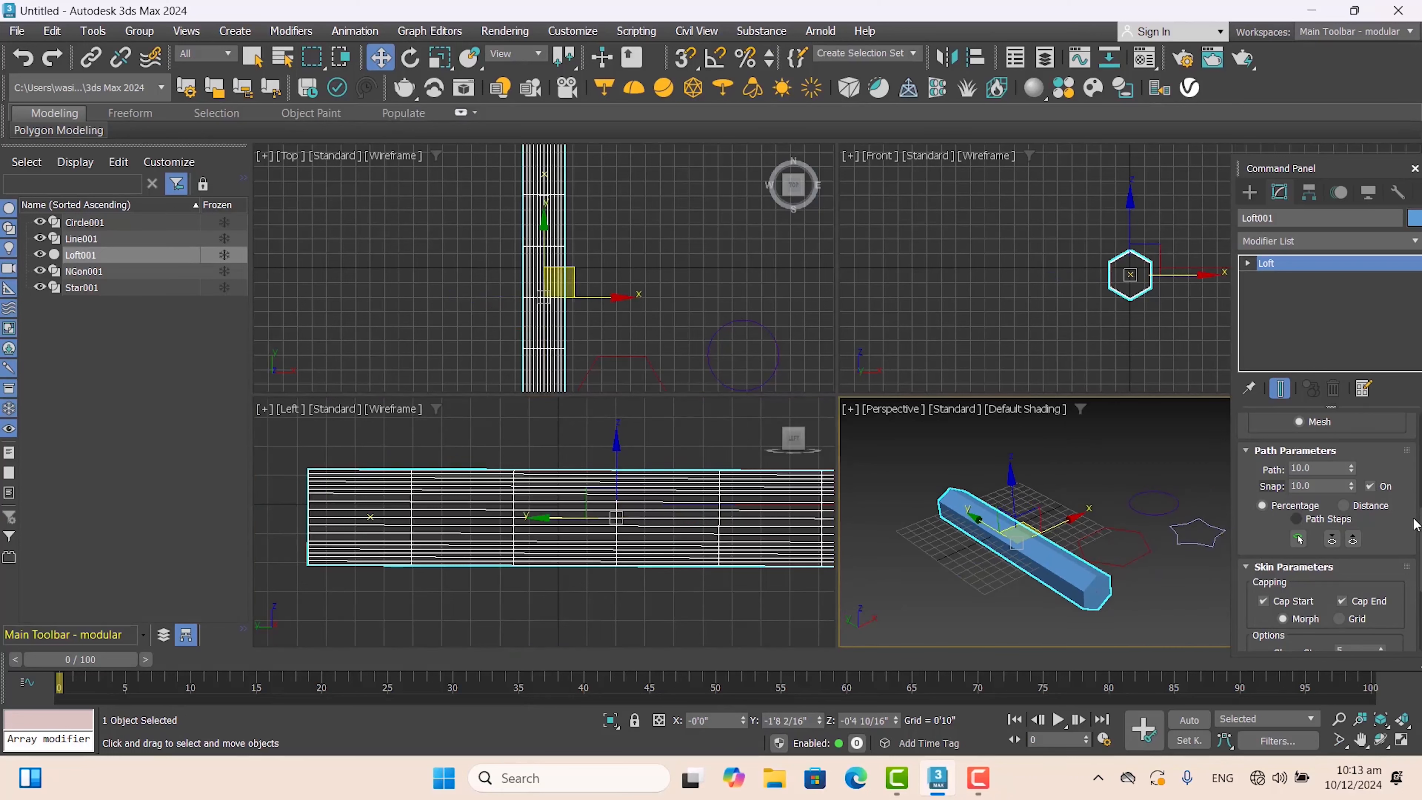
pyautogui.scroll(1, 1419, 535)
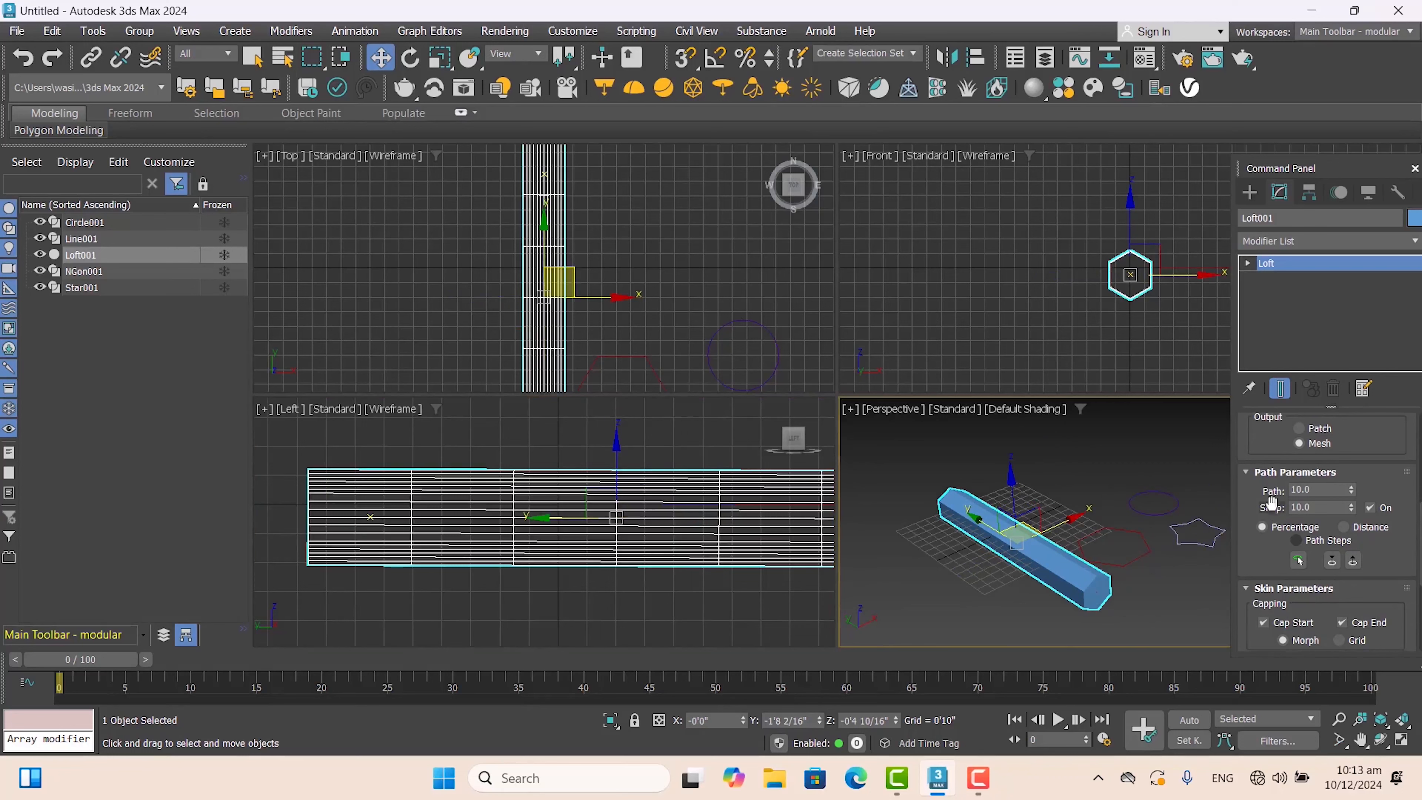
pyautogui.click(1352, 495)
pyautogui.scroll(2, 308, 538)
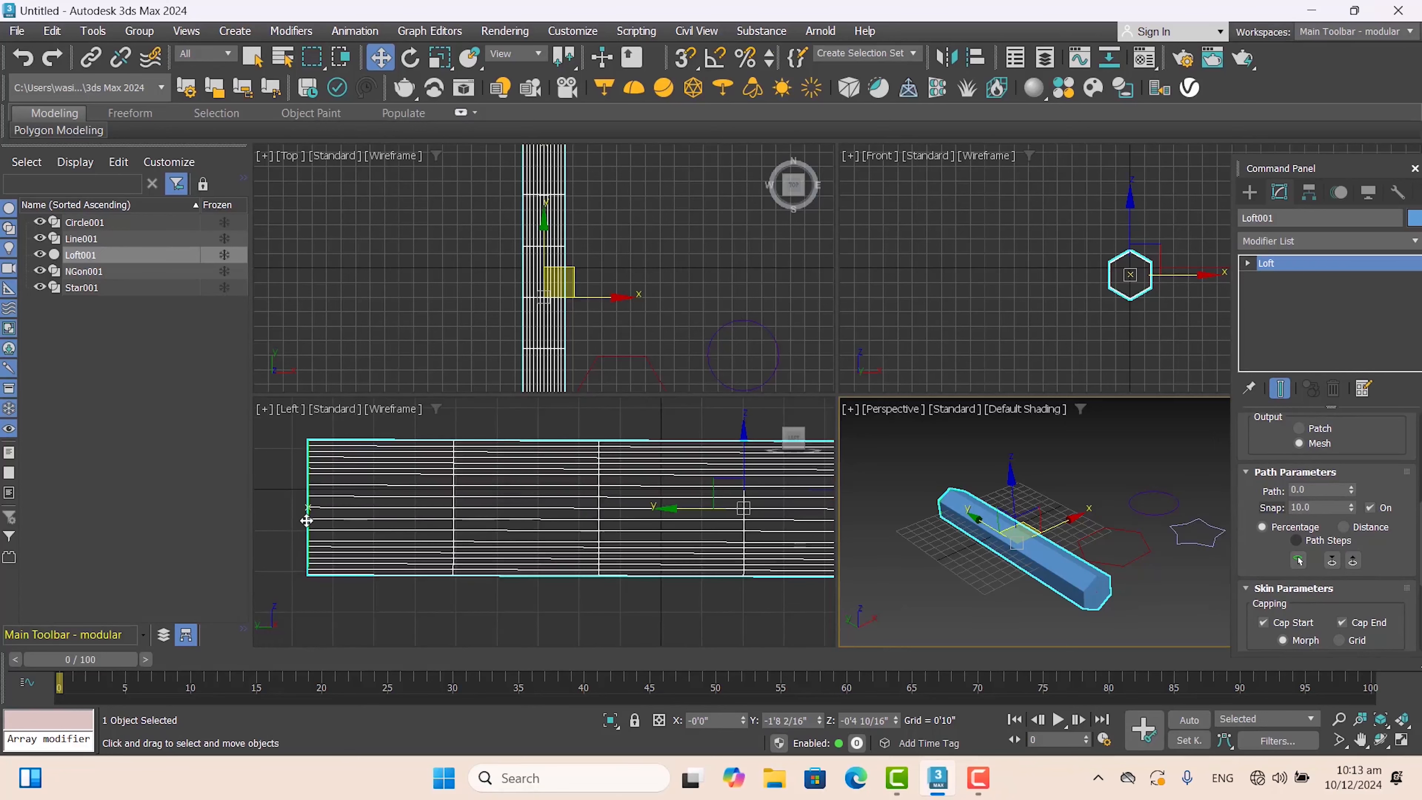
pyautogui.scroll(5, 296, 509)
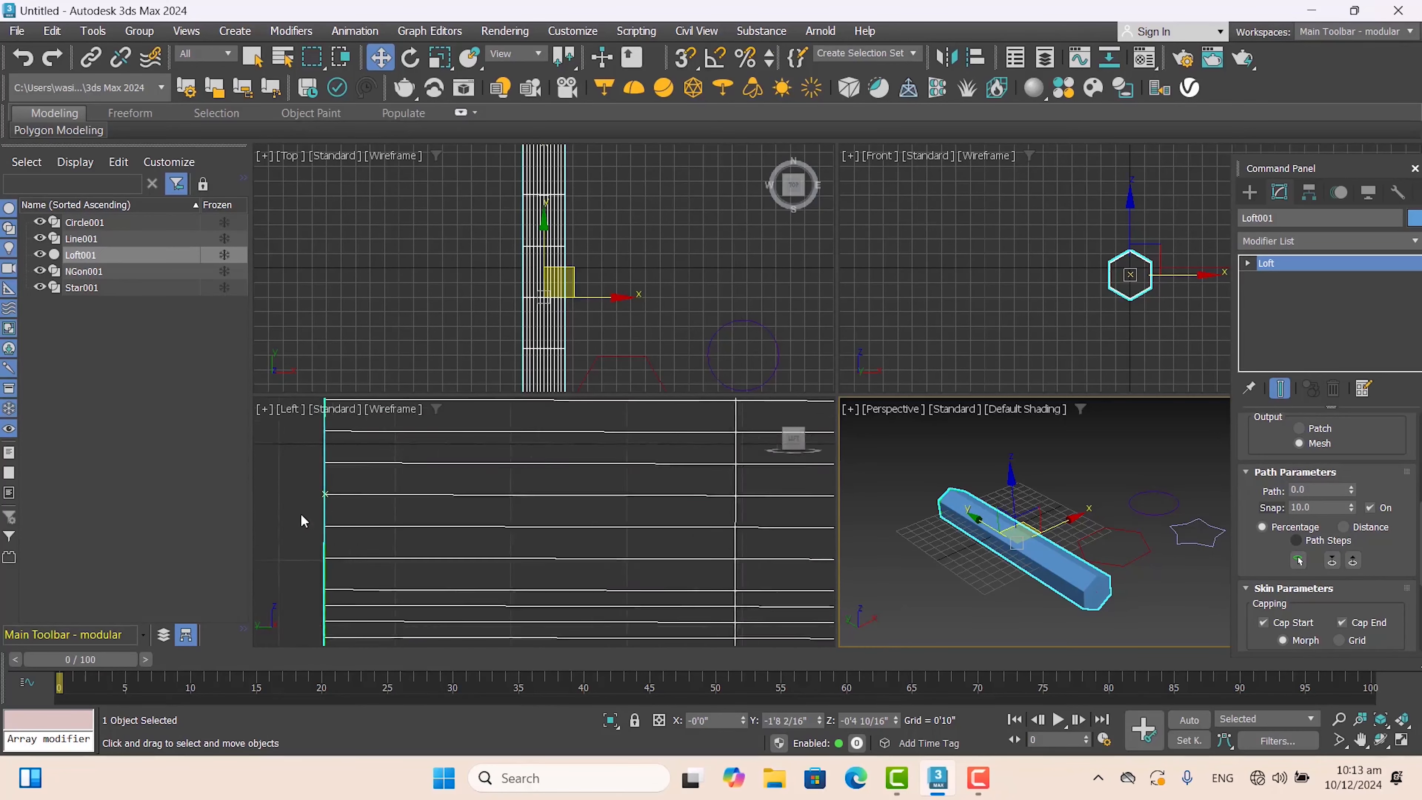
pyautogui.scroll(-4, 602, 476)
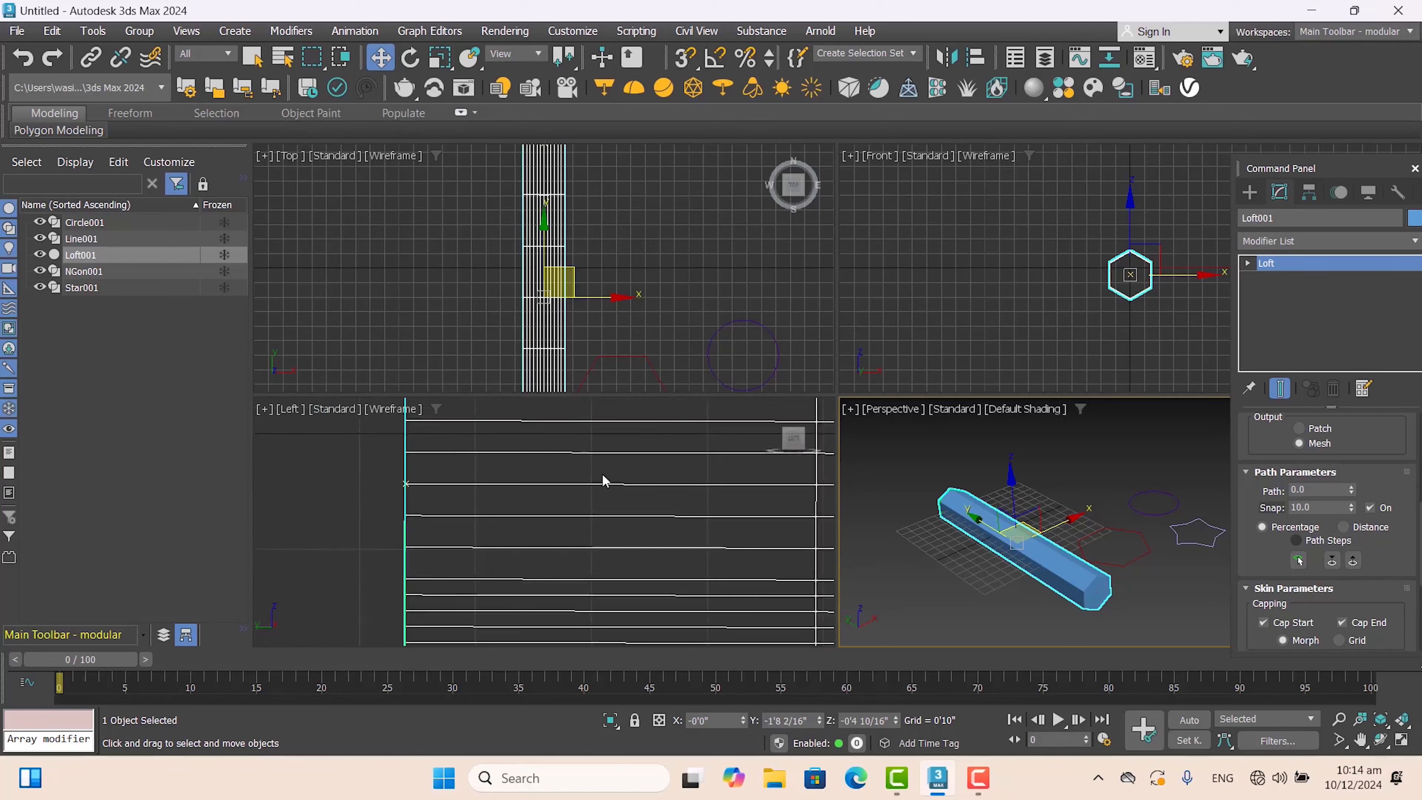
# Advance the loft's path position to 40 percent, following its marker in the Left viewport.
pyautogui.click(1353, 486)
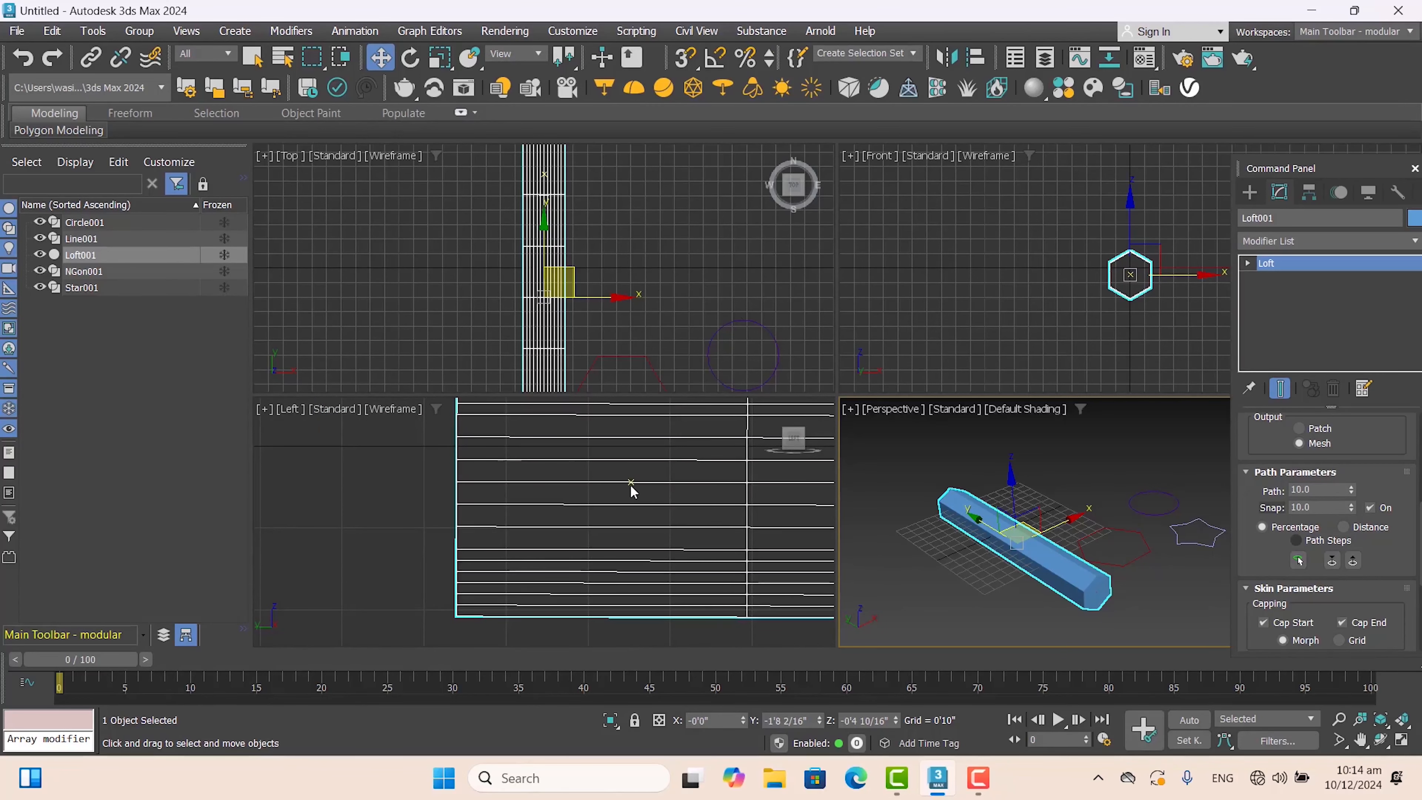
pyautogui.scroll(-3, 659, 501)
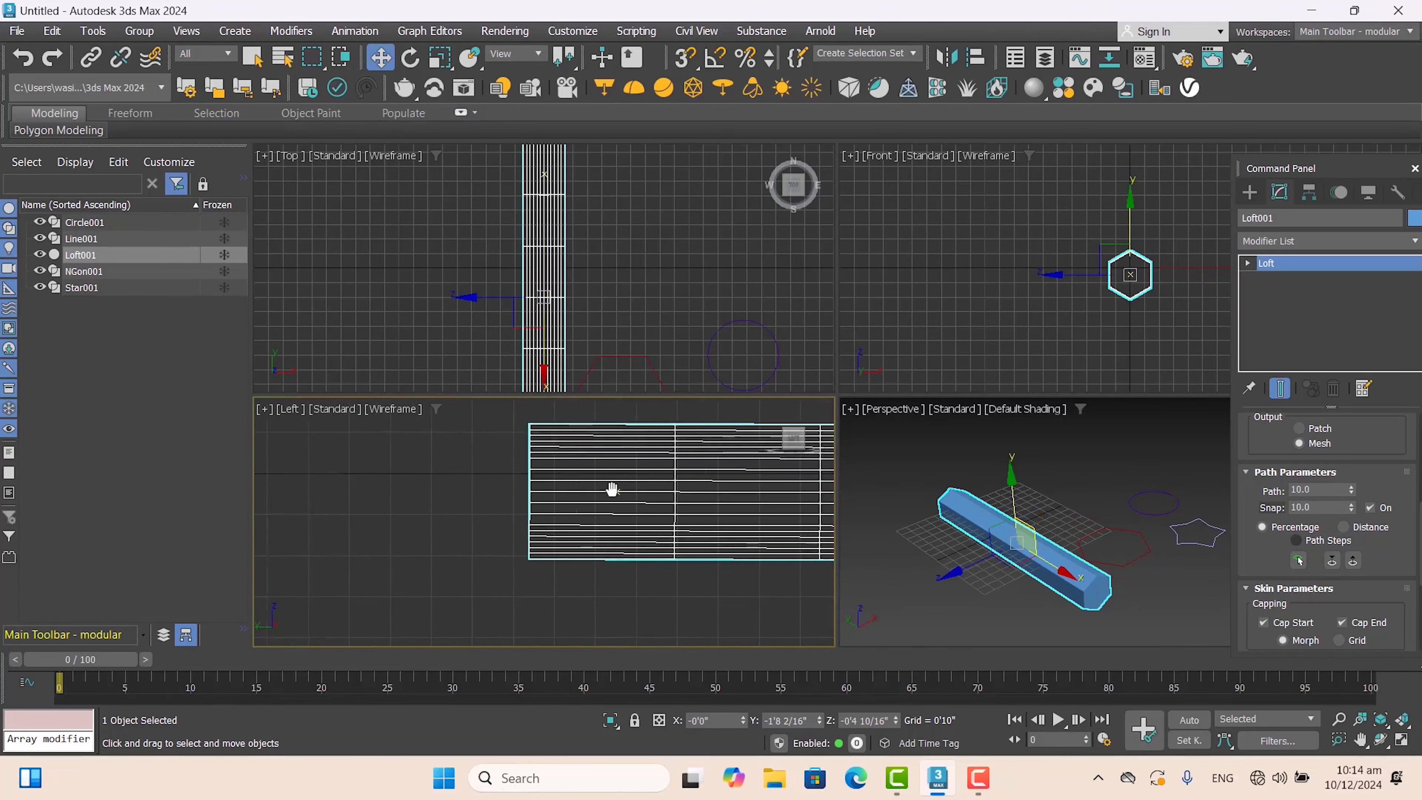
pyautogui.moveTo(612, 489); pyautogui.dragTo(596, 490, button='middle')
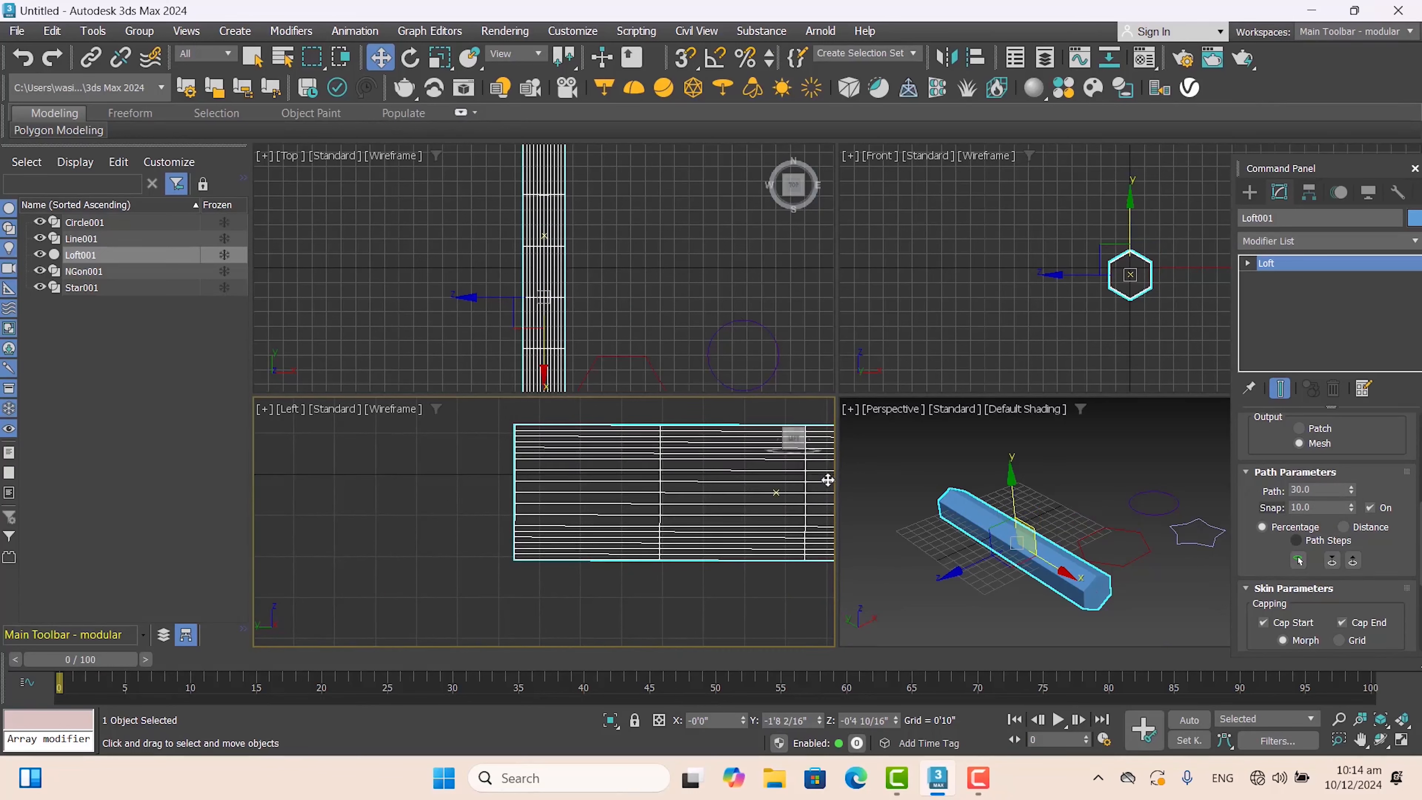
pyautogui.moveTo(778, 485); pyautogui.dragTo(538, 504, button='middle')
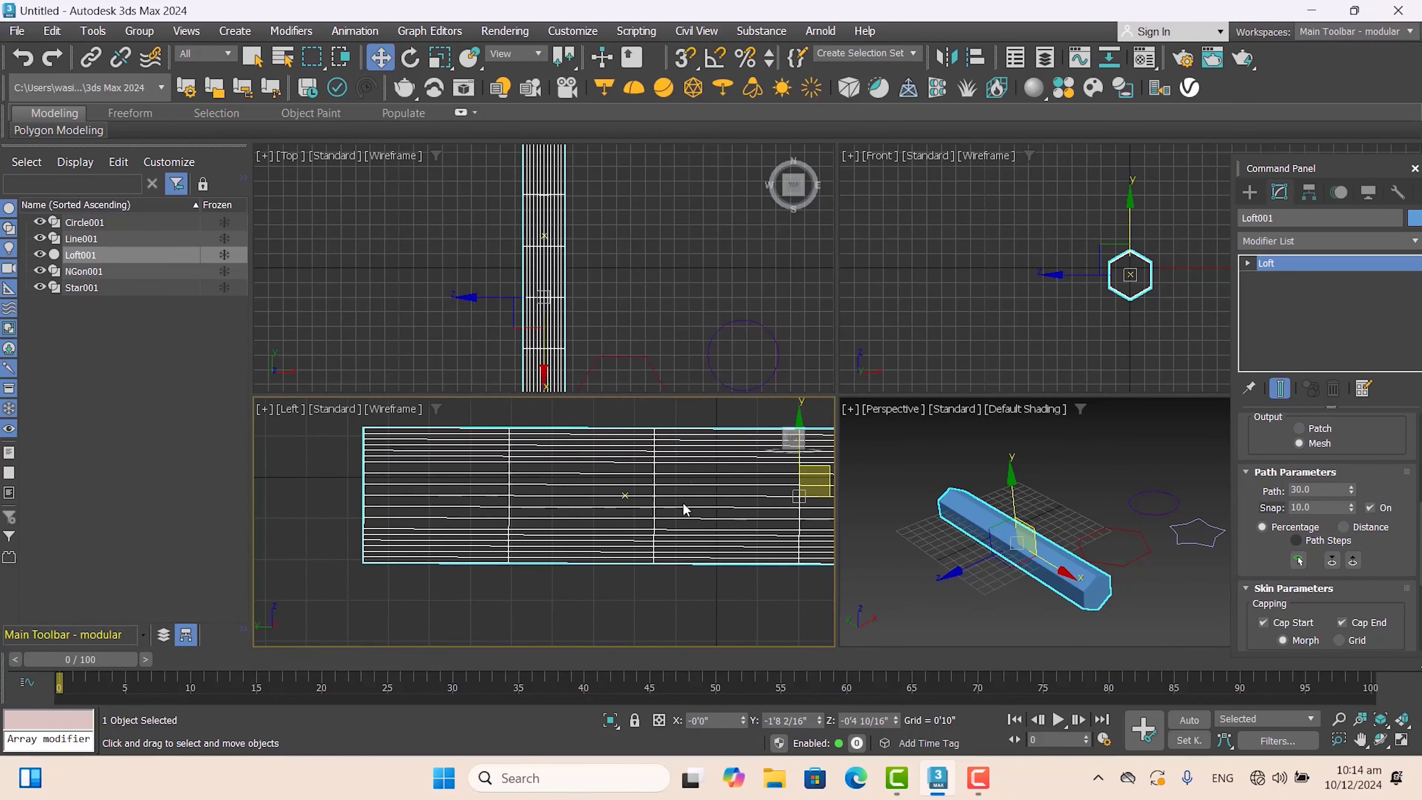
pyautogui.moveTo(750, 504); pyautogui.dragTo(514, 501, button='middle')
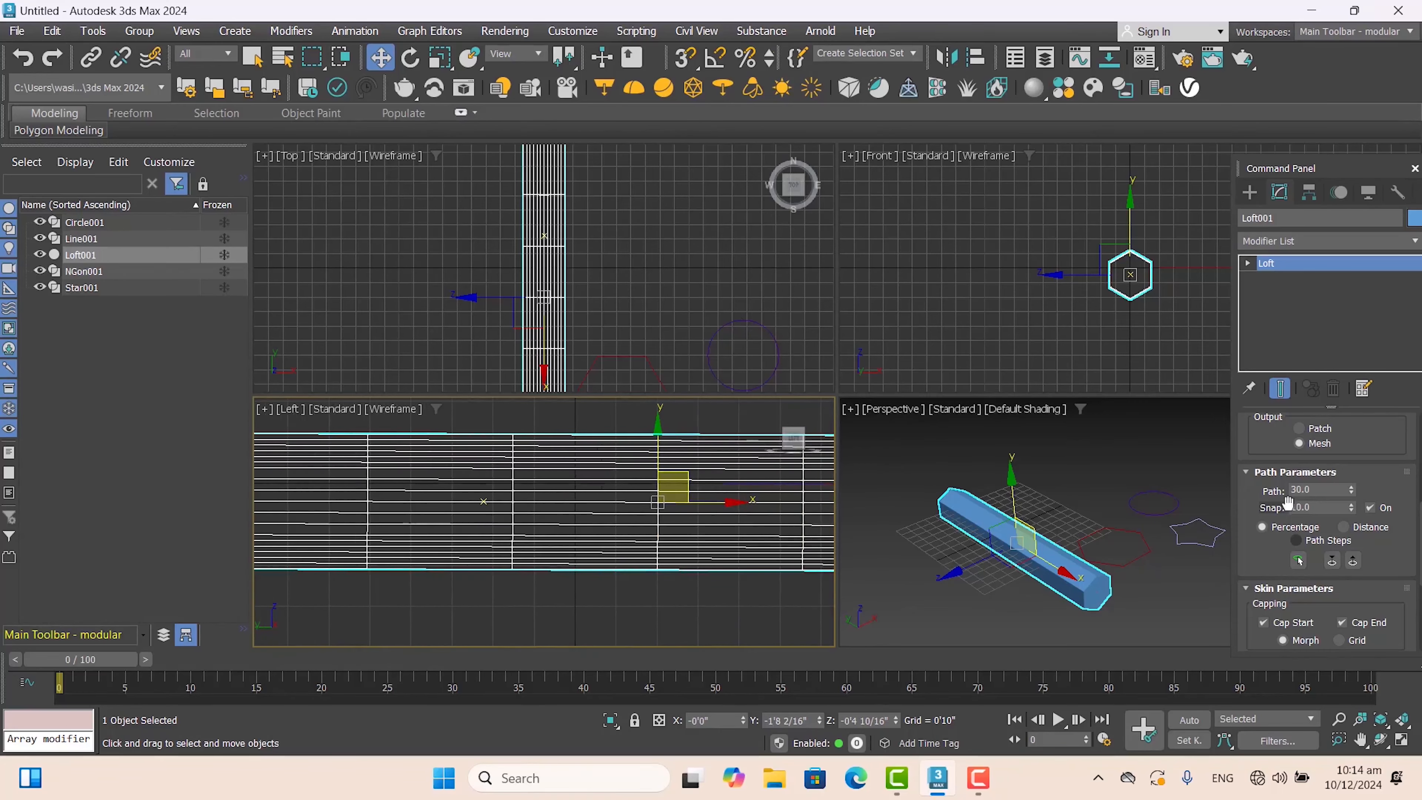
pyautogui.click(1352, 487)
pyautogui.moveTo(660, 503); pyautogui.dragTo(643, 498, button='middle')
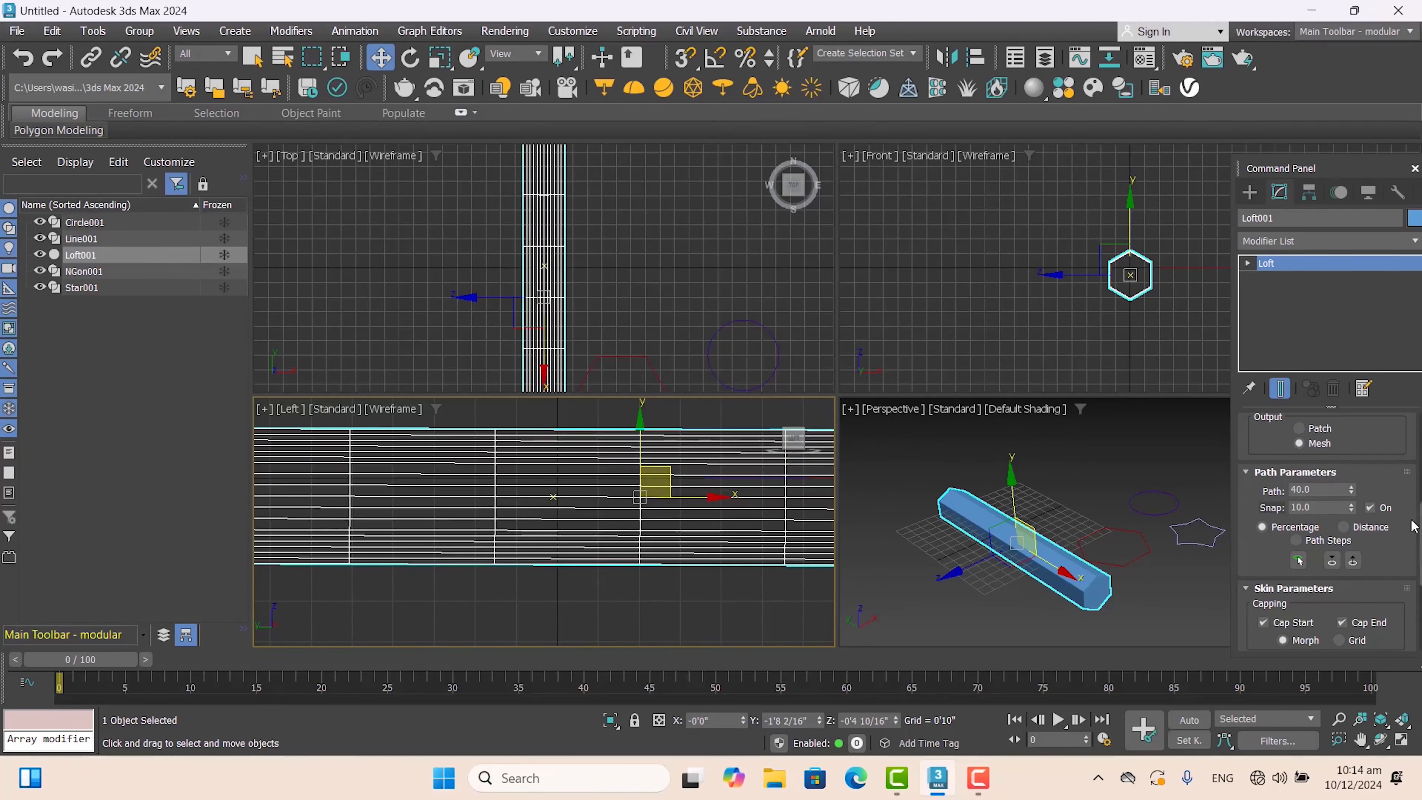
# Add the circle spline as the loft's cross-section shape at the current path position.
pyautogui.moveTo(1420, 532); pyautogui.dragTo(1420, 428)
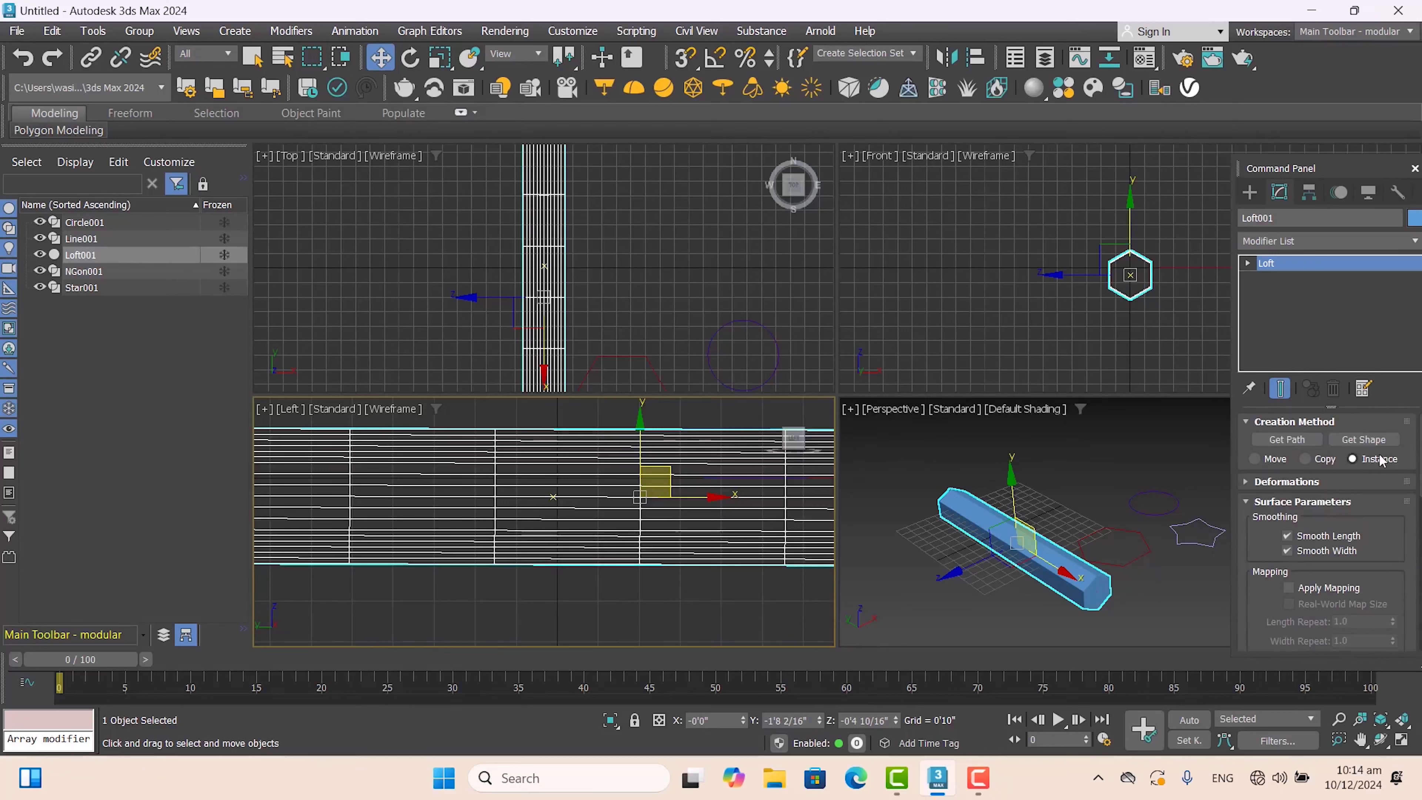
pyautogui.click(1364, 439)
pyautogui.click(1123, 562)
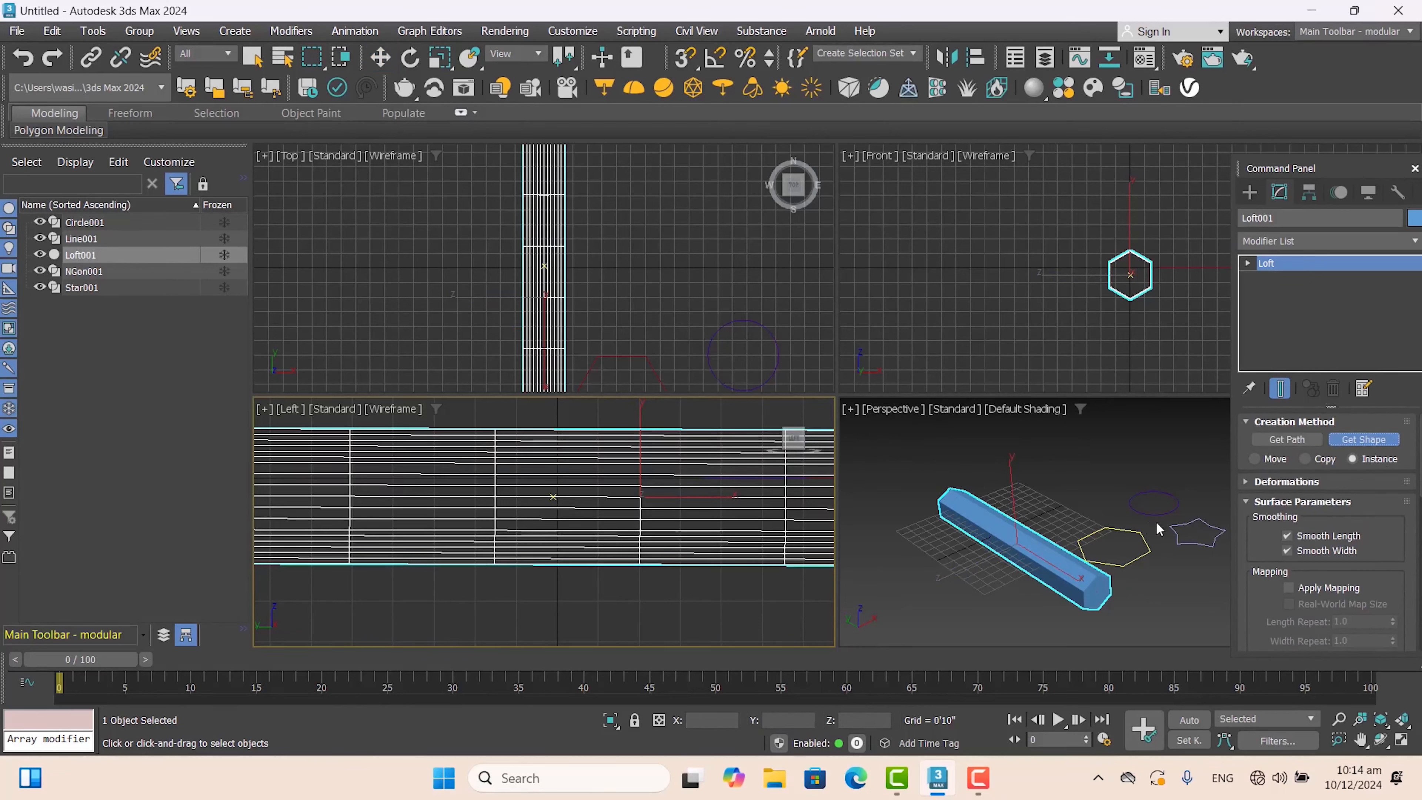
pyautogui.click(1153, 510)
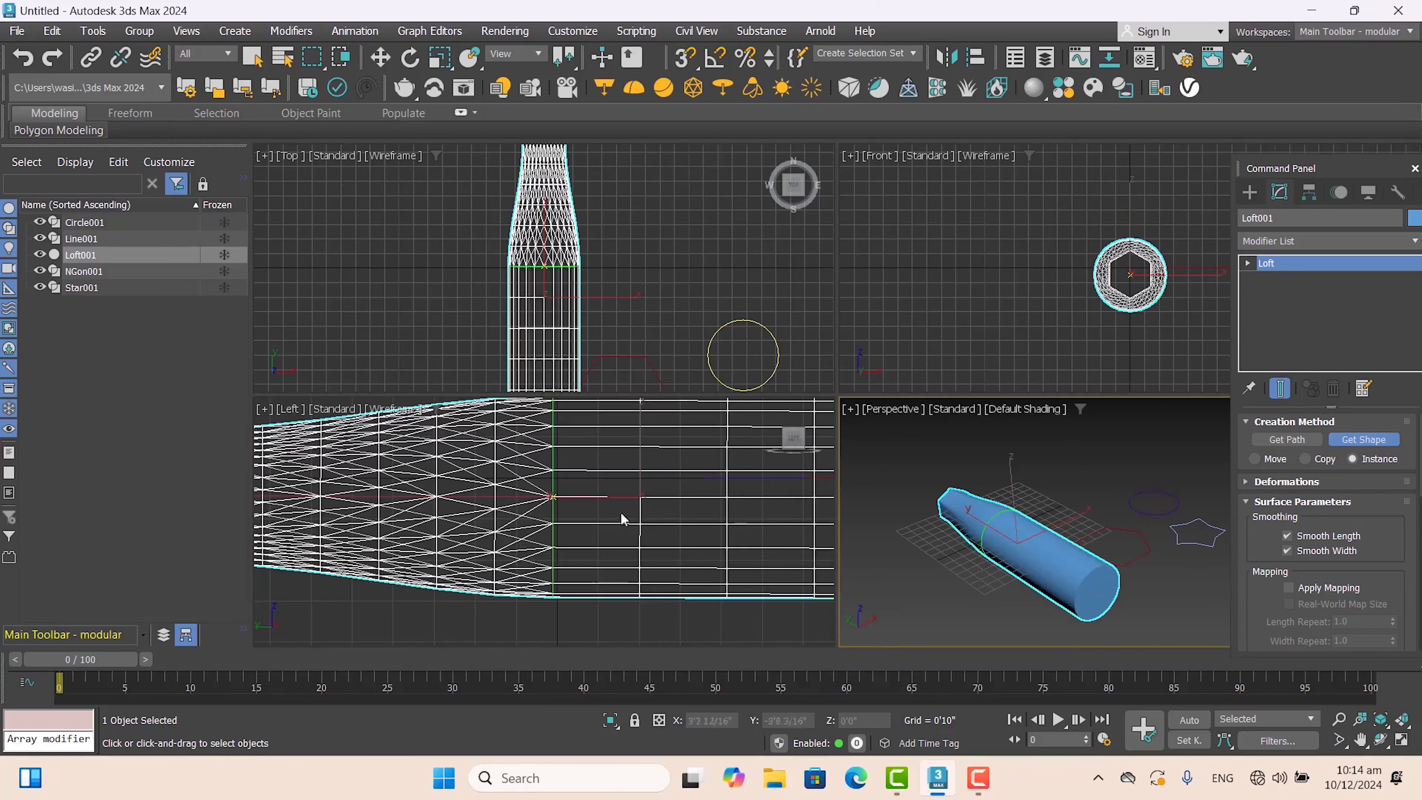
pyautogui.scroll(-2, 915, 580)
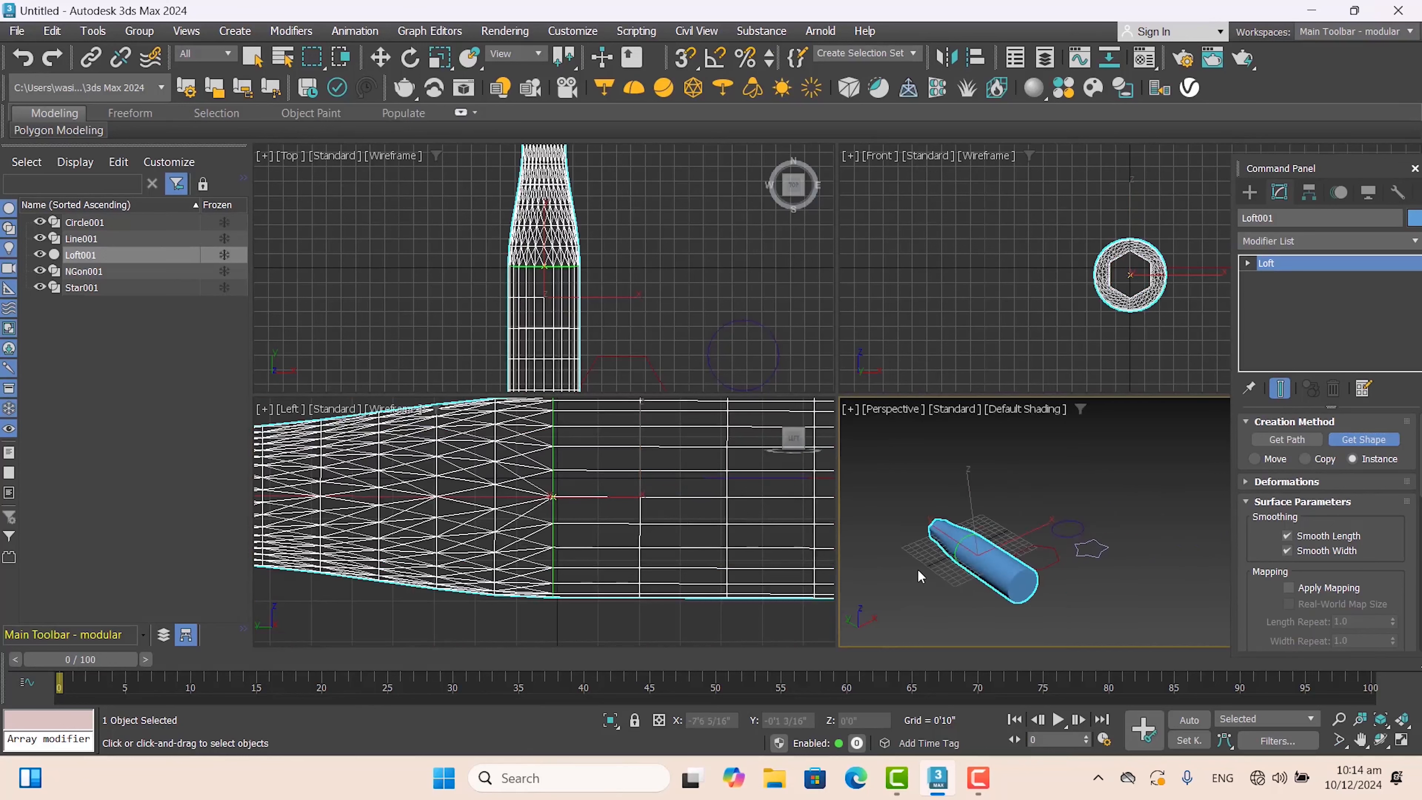
# Enlarge the loft's circle cross-section at path level 40 by scaling it uniformly at Shape sub-object level.
pyautogui.scroll(2, 1006, 565)
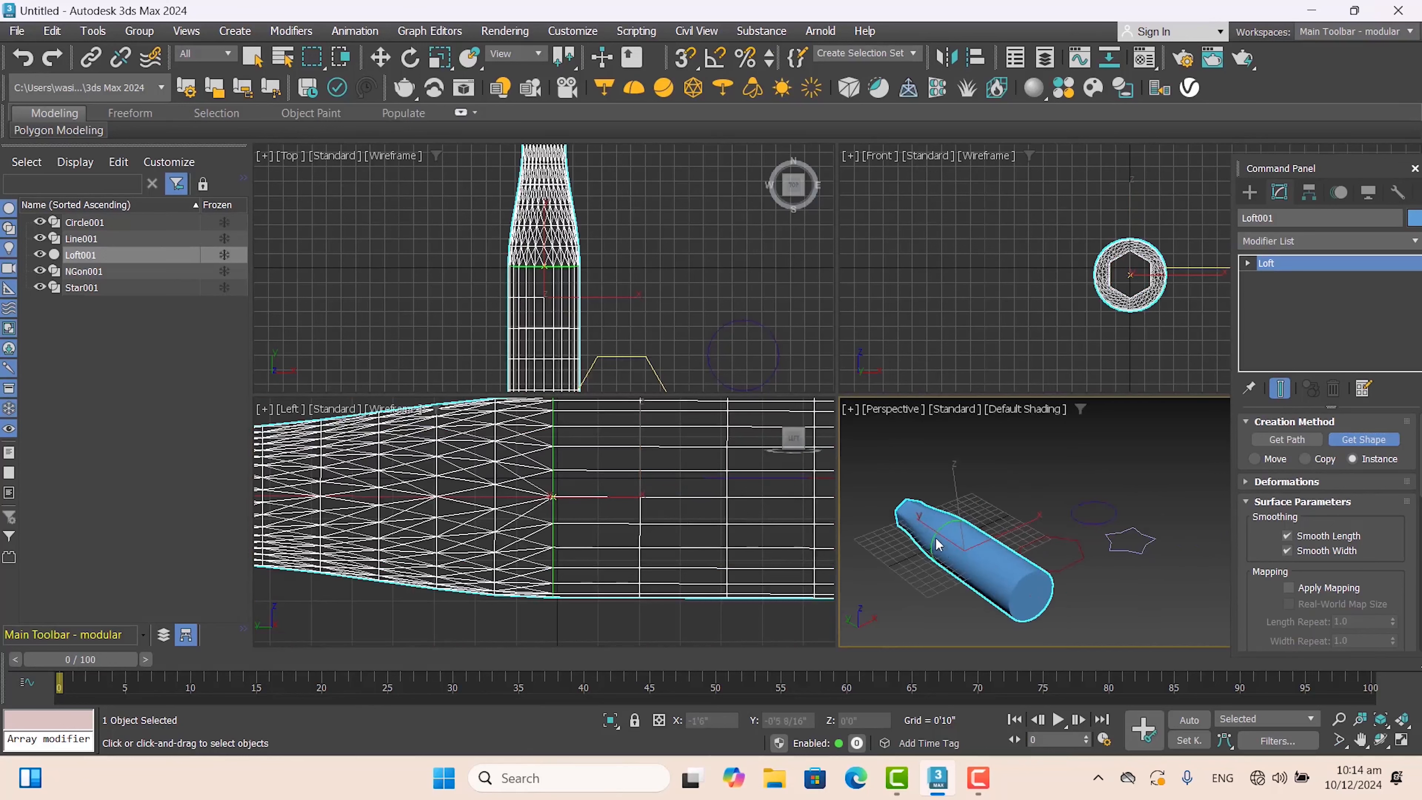
pyautogui.click(1247, 263)
pyautogui.click(1286, 280)
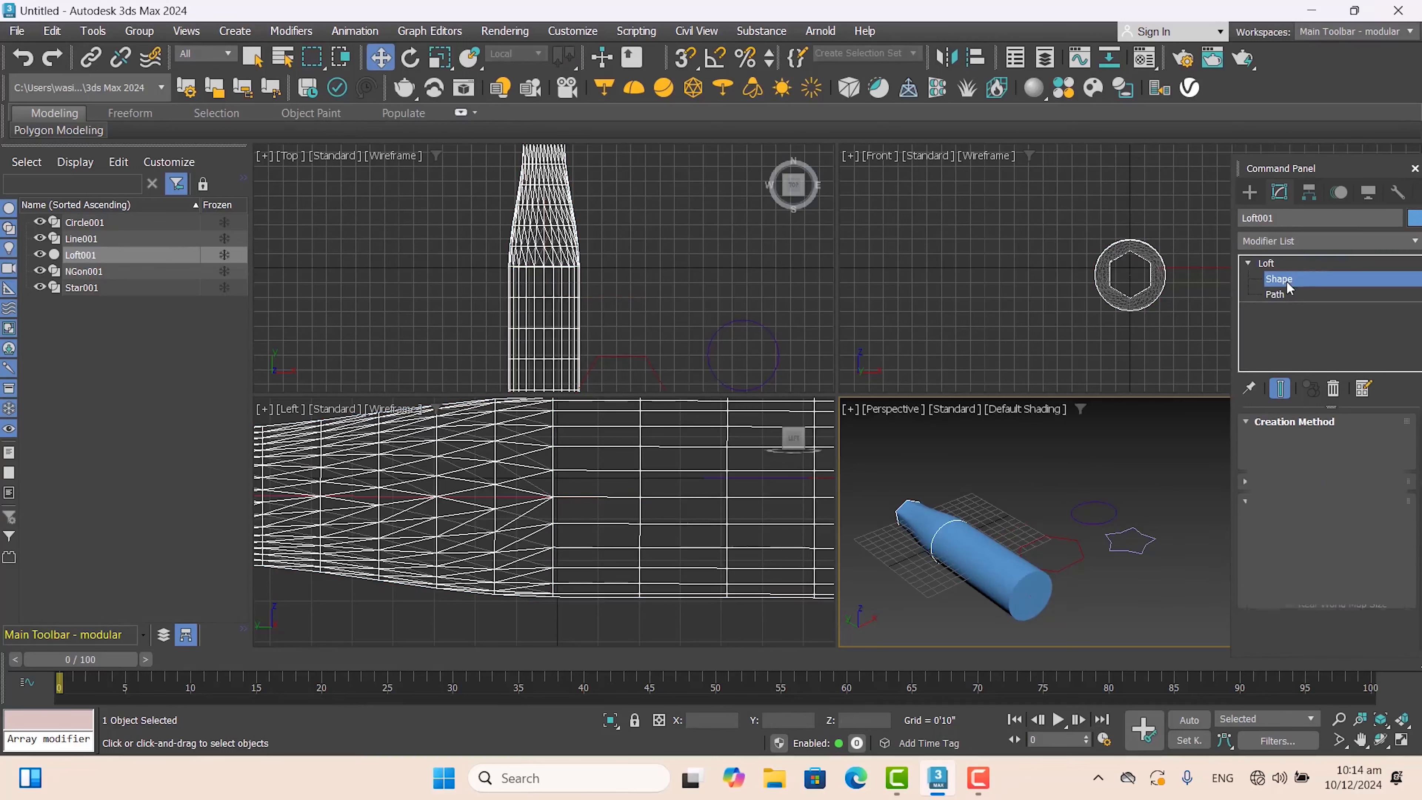
pyautogui.click(931, 543)
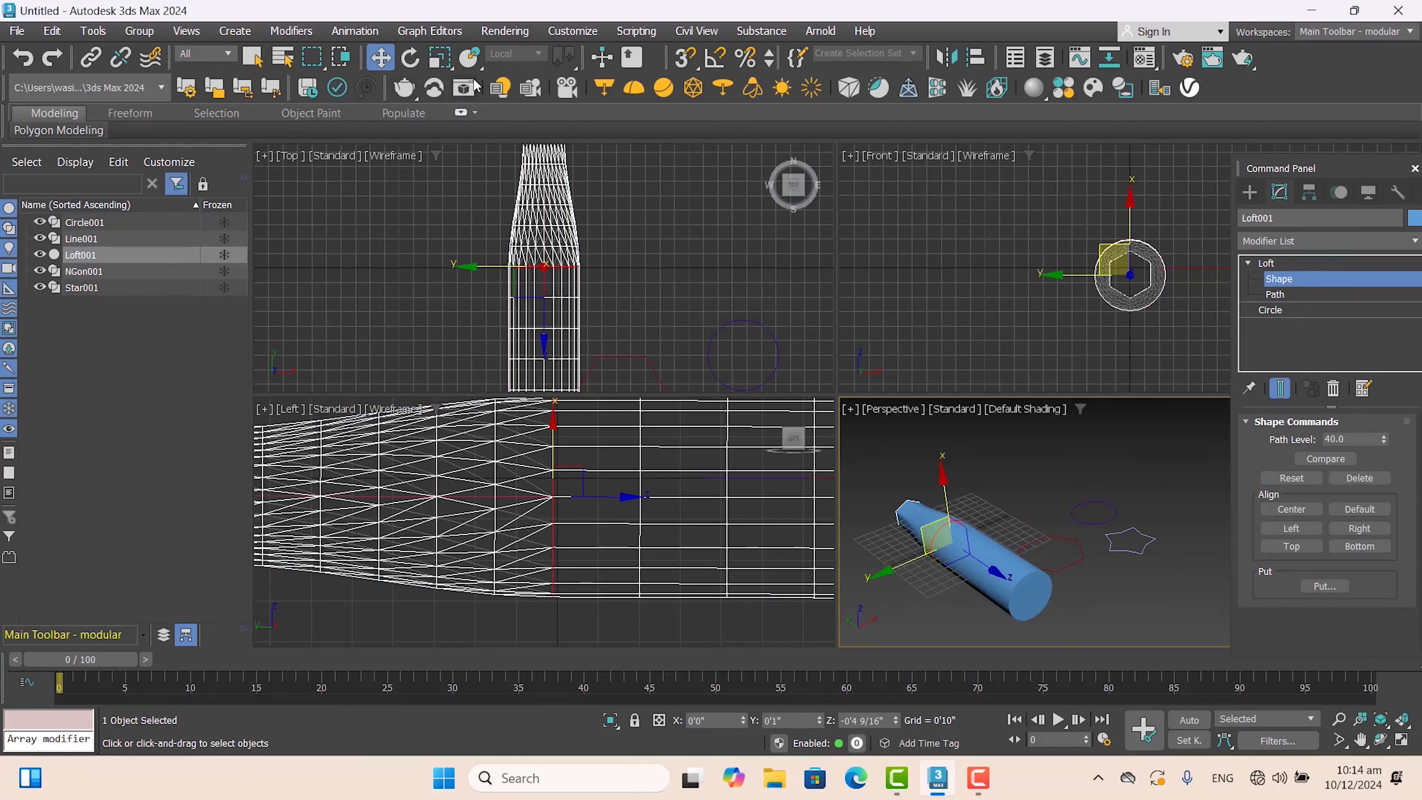
pyautogui.click(439, 57)
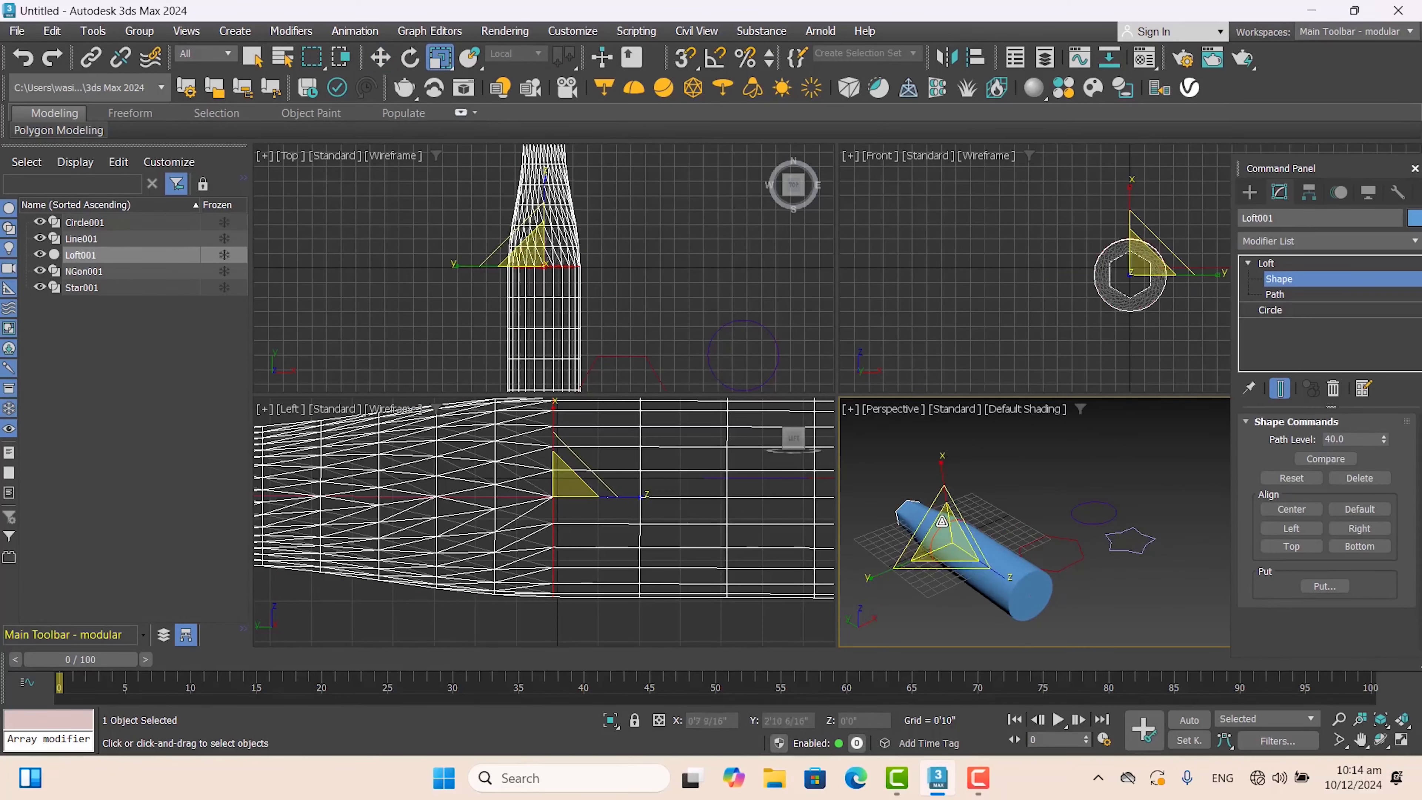
pyautogui.moveTo(944, 524); pyautogui.dragTo(944, 497)
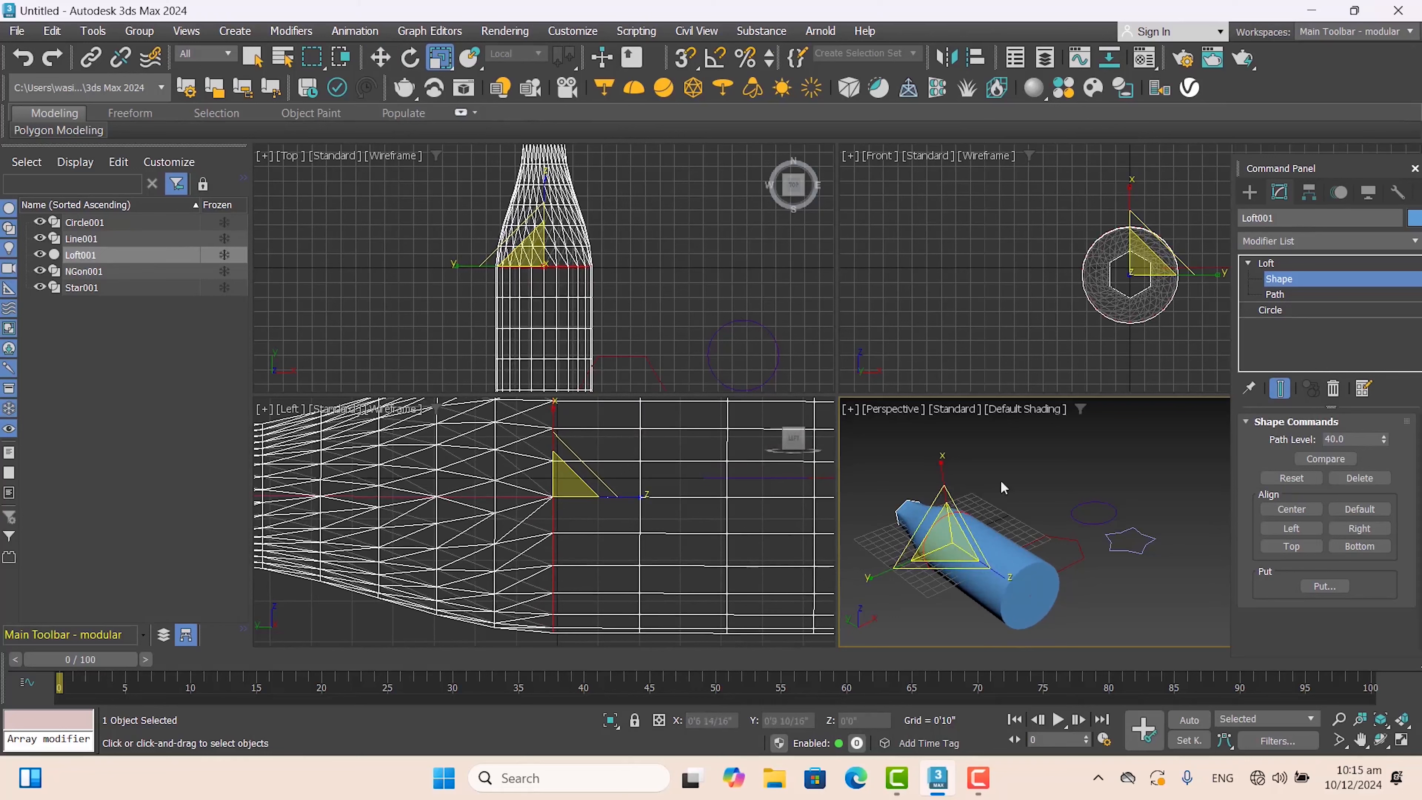
pyautogui.click(1266, 263)
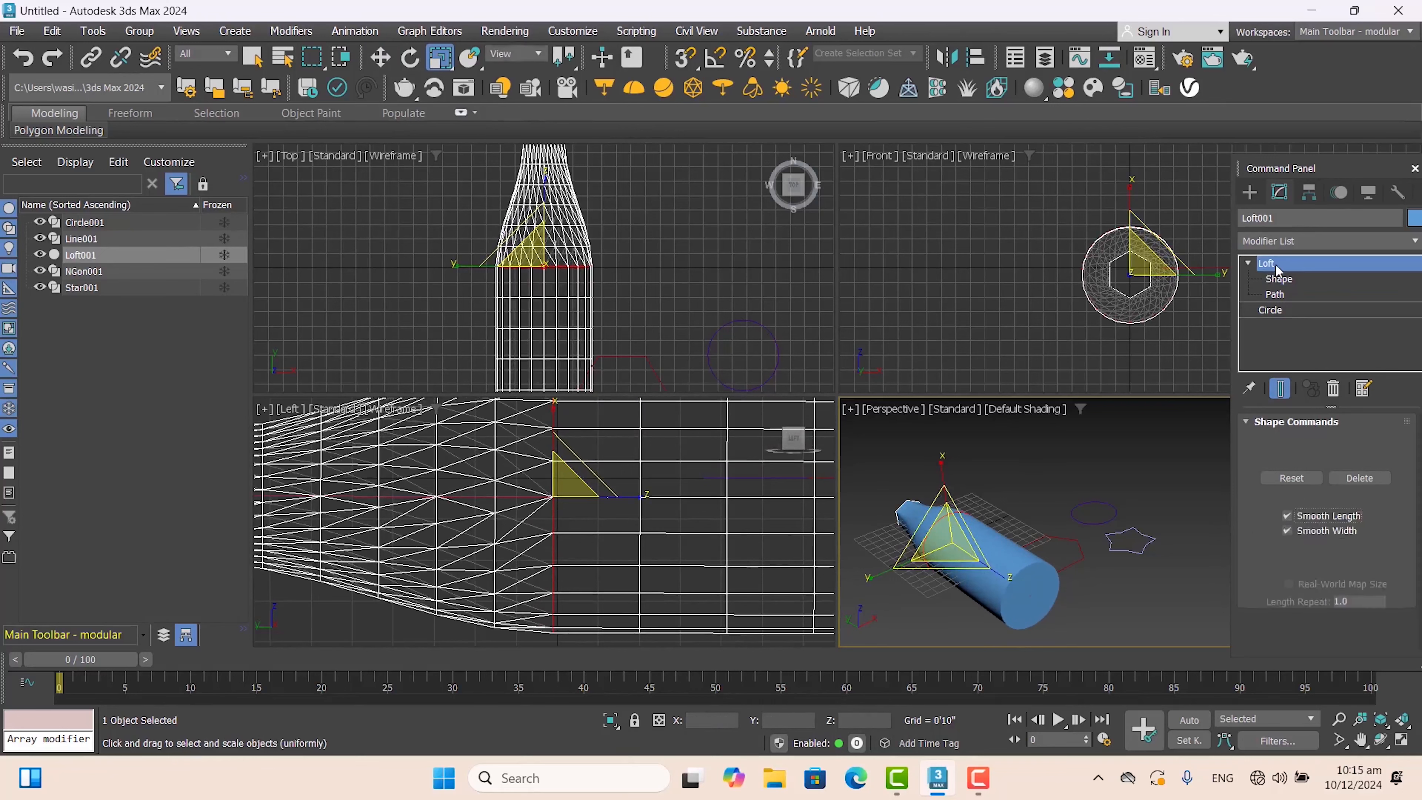
pyautogui.click(1248, 263)
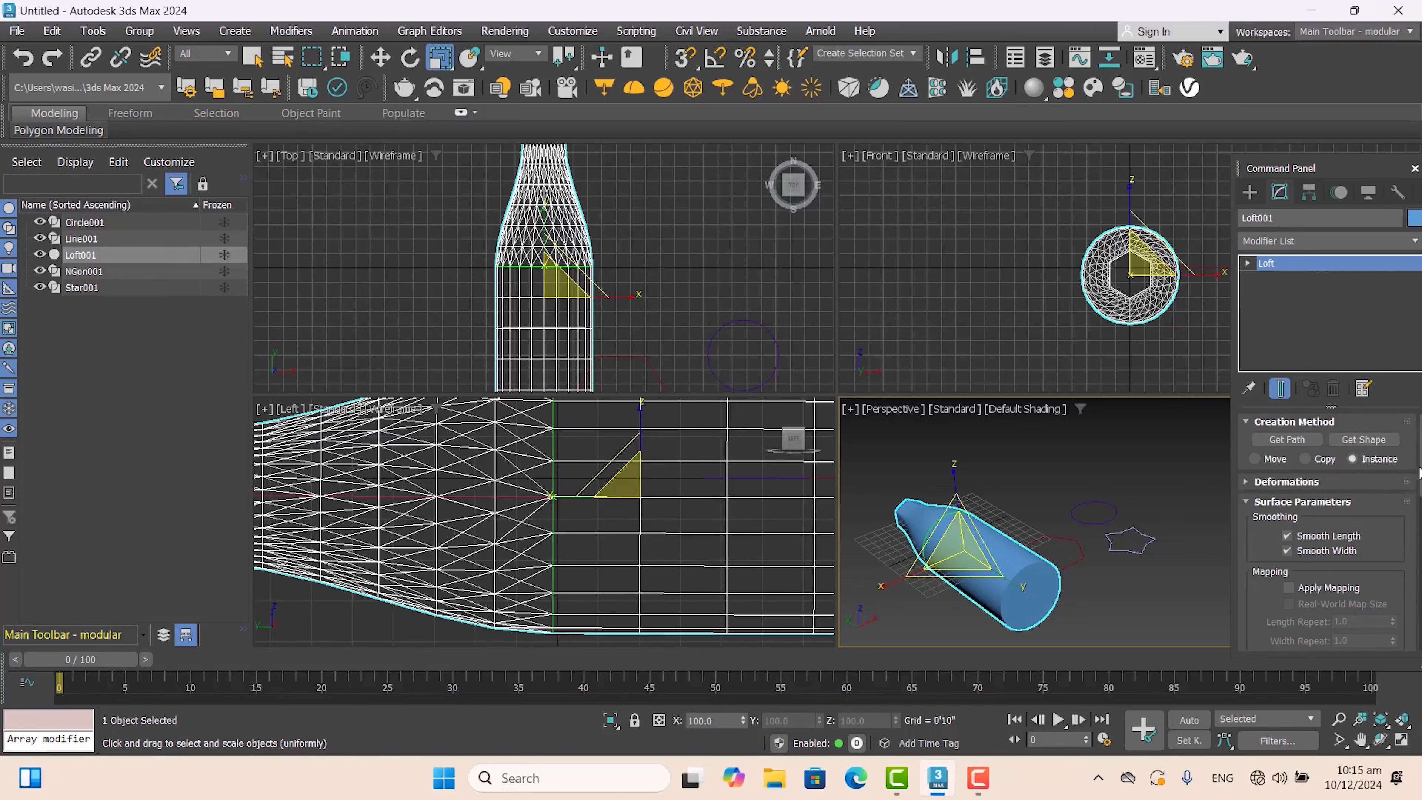
# Advance the loft's path position to 100 percent, following its marker in the Left viewport.
pyautogui.scroll(-5, 1298, 611)
pyautogui.moveTo(1420, 547); pyautogui.dragTo(1420, 560)
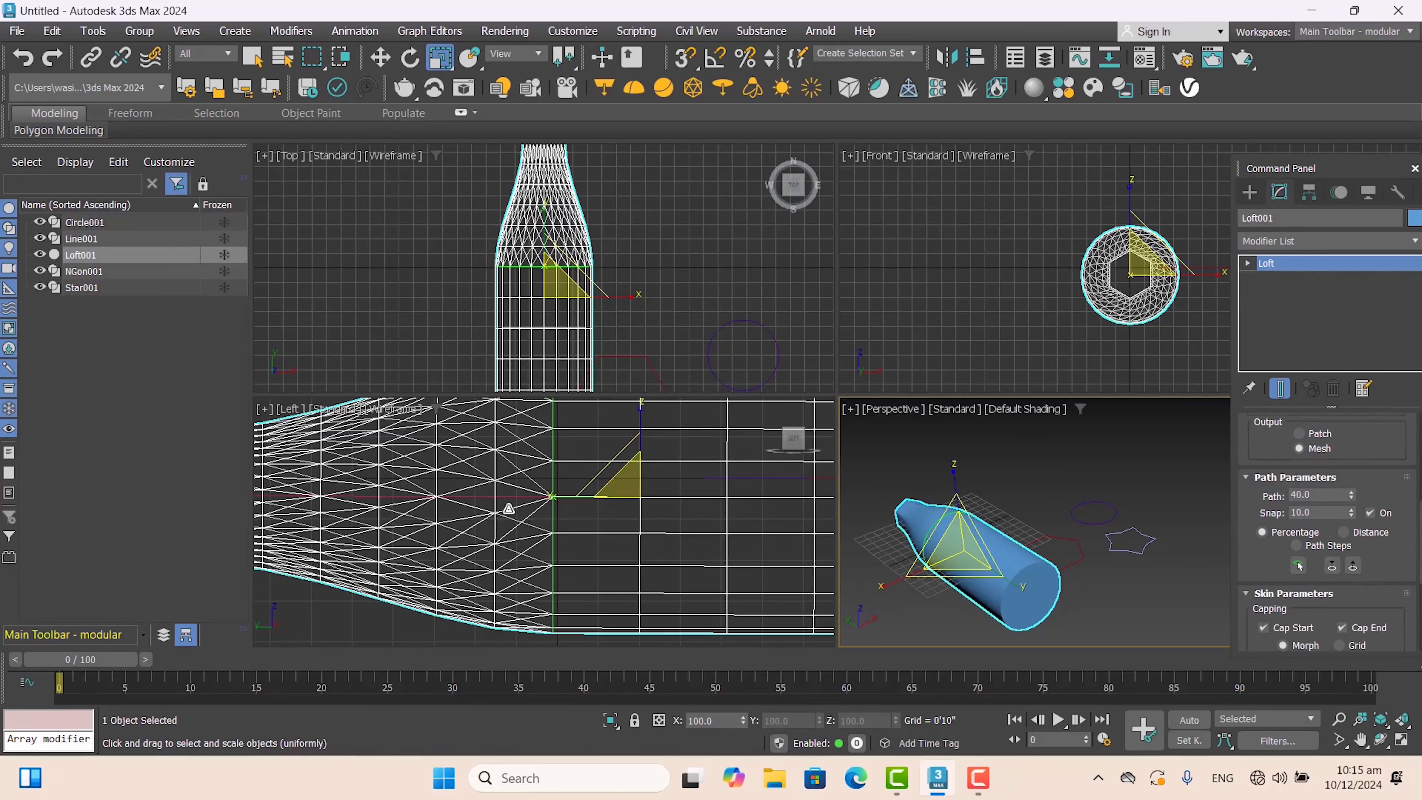
pyautogui.scroll(-2, 526, 498)
pyautogui.moveTo(544, 494); pyautogui.dragTo(493, 501, button='middle')
pyautogui.scroll(-3, 540, 521)
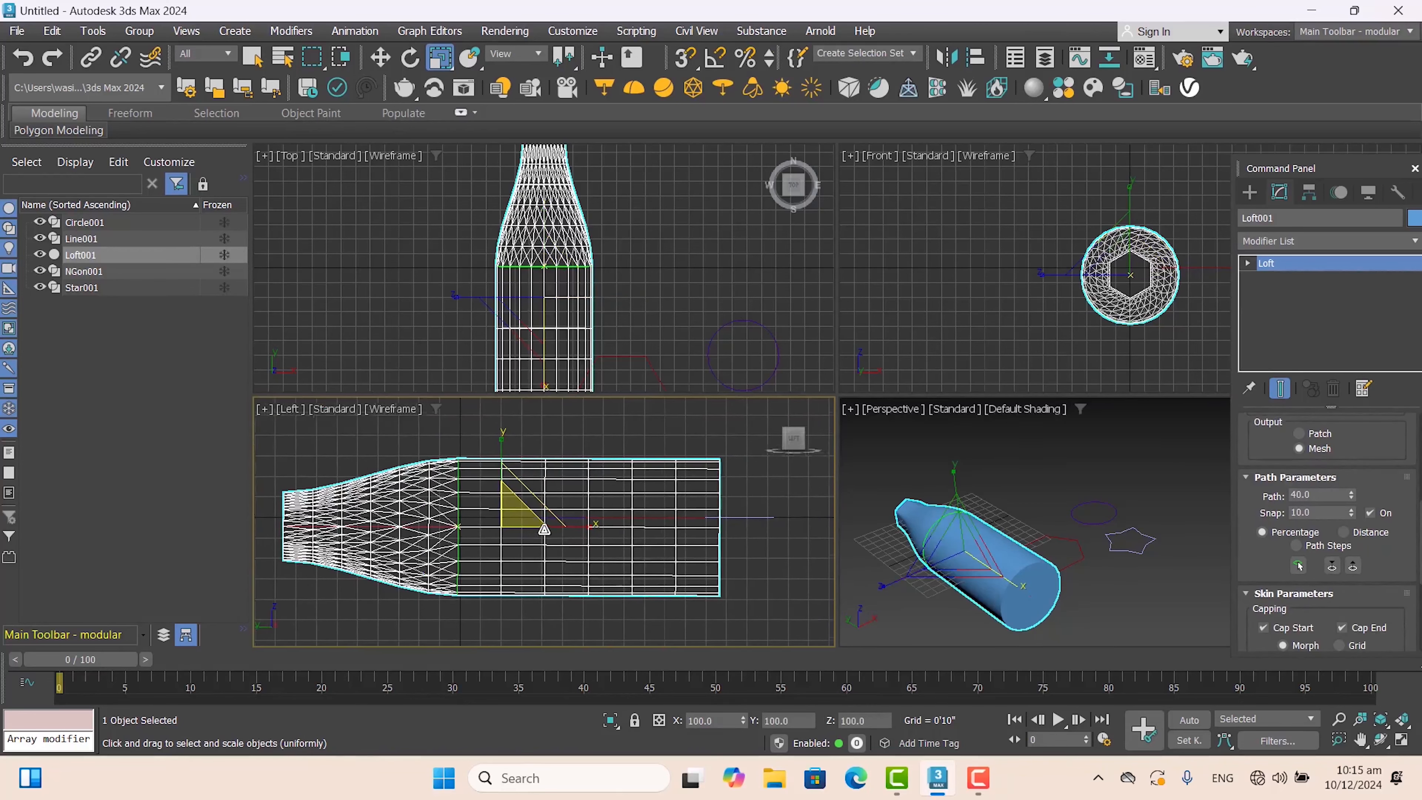
pyautogui.click(1353, 493)
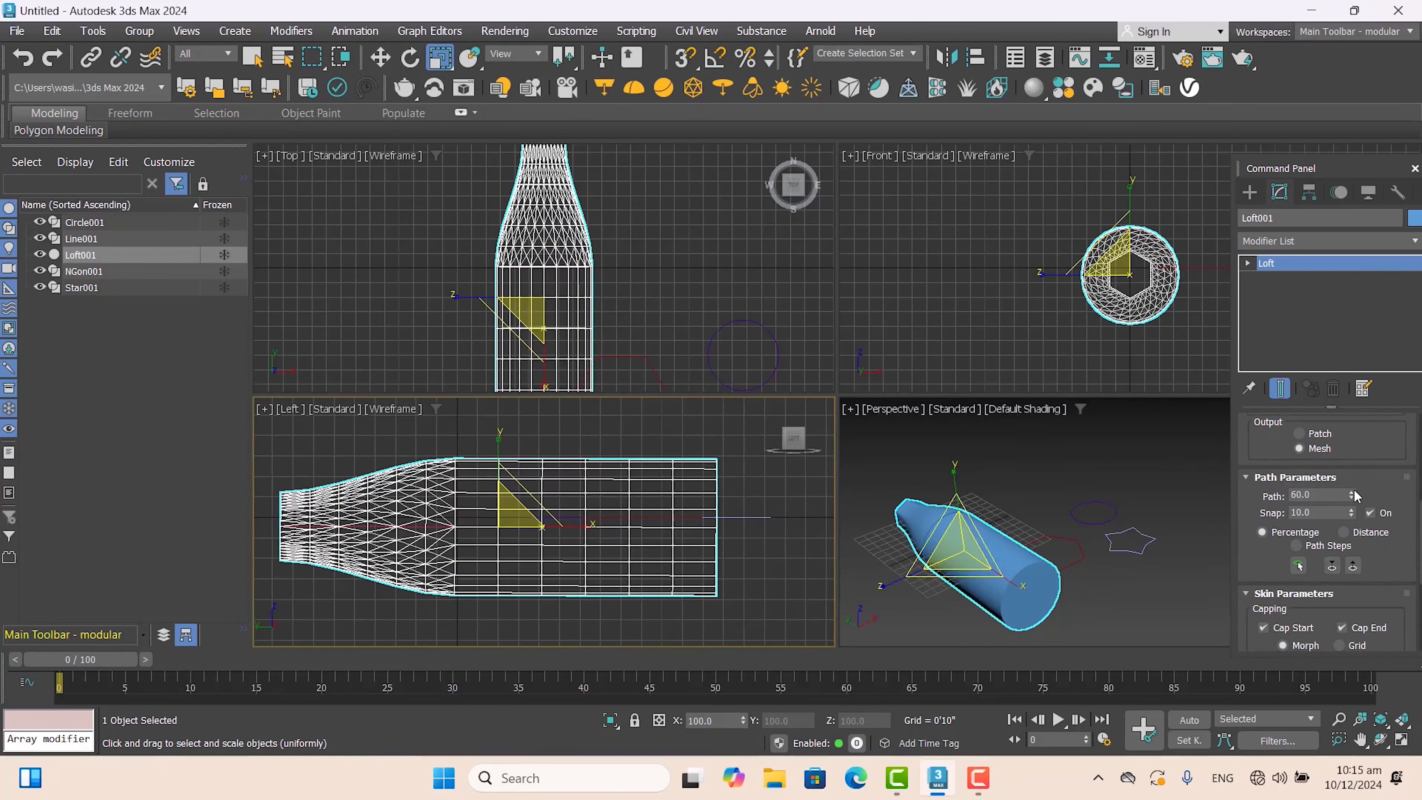
pyautogui.scroll(2, 564, 541)
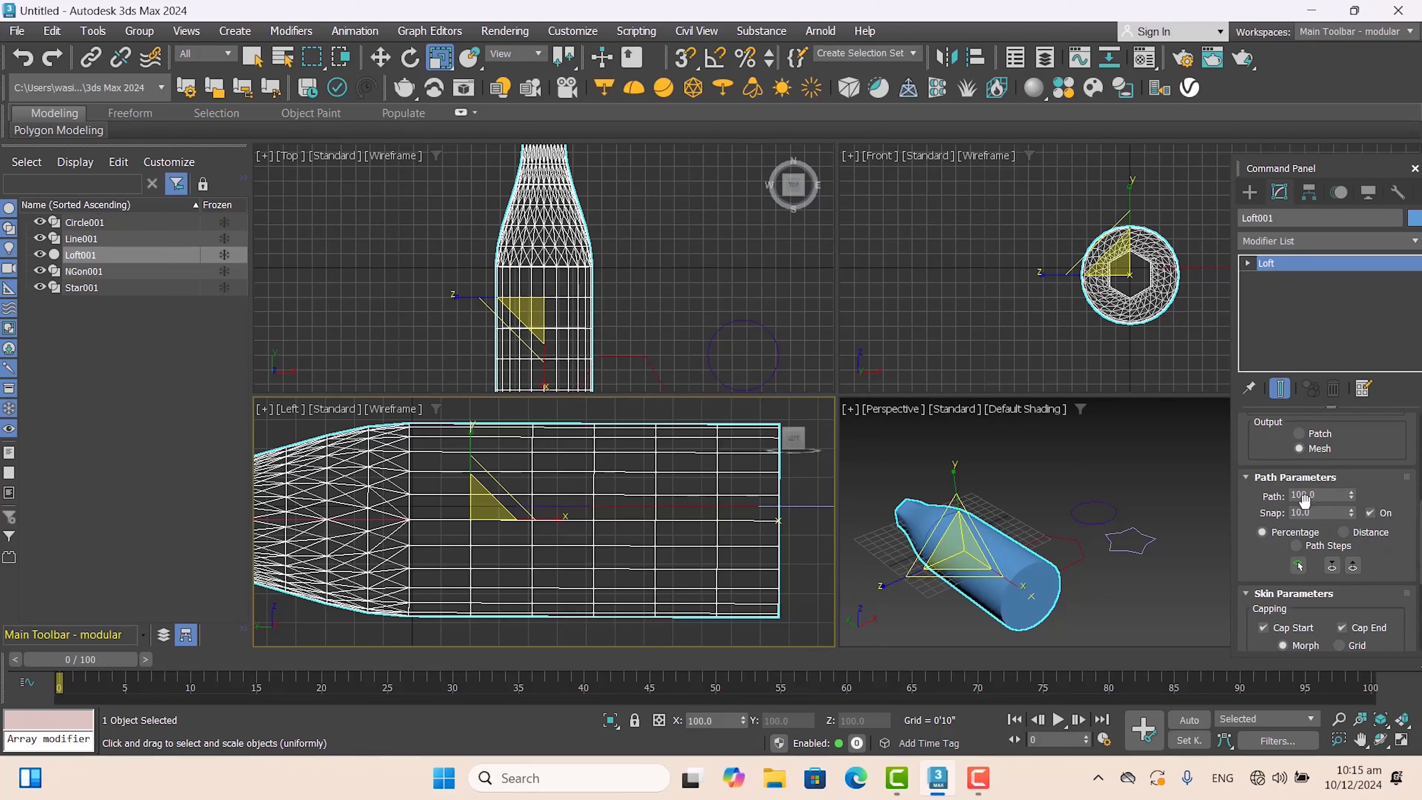
# Add the star spline as the loft's cross-section at the end of the path.
pyautogui.scroll(3, 1416, 560)
pyautogui.scroll(1, 1368, 442)
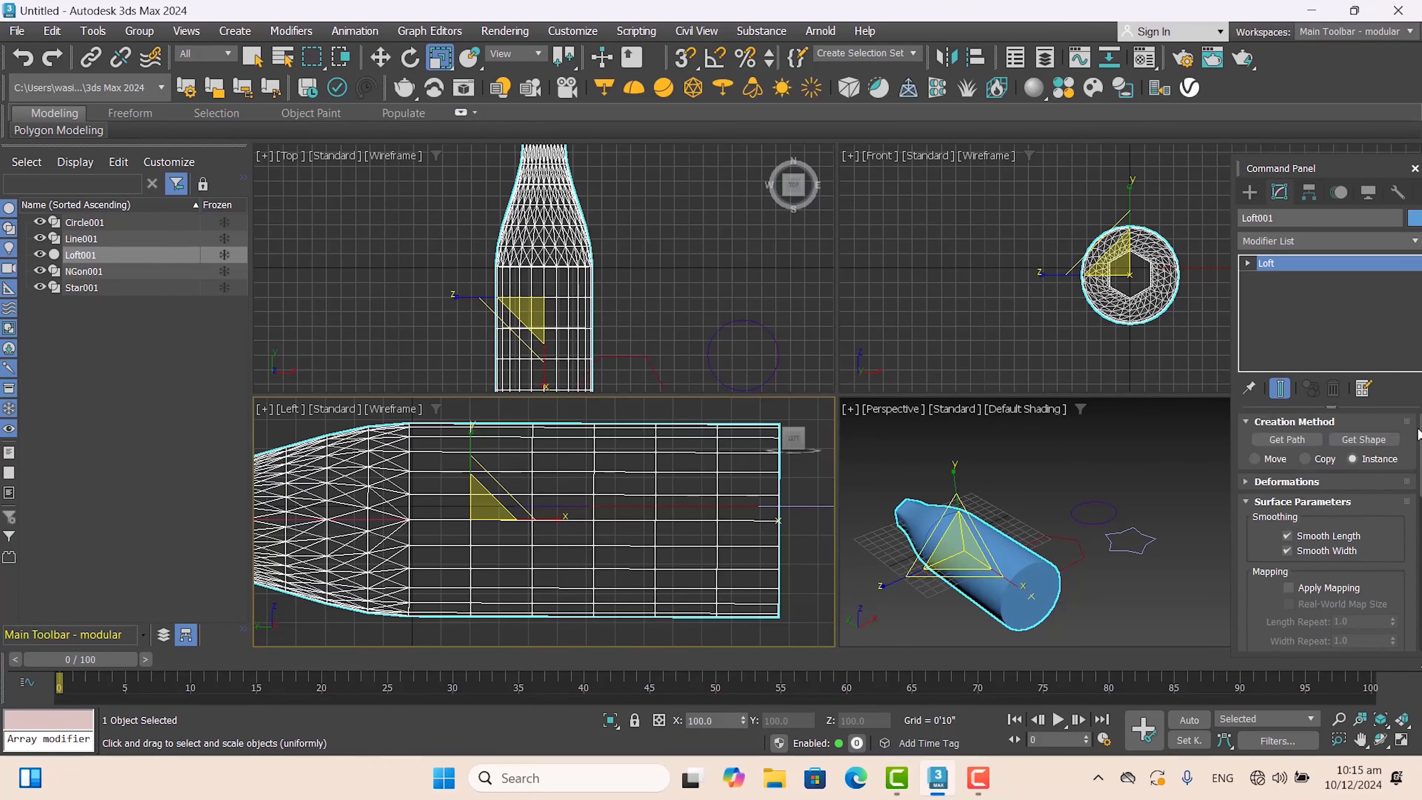
pyautogui.click(1367, 441)
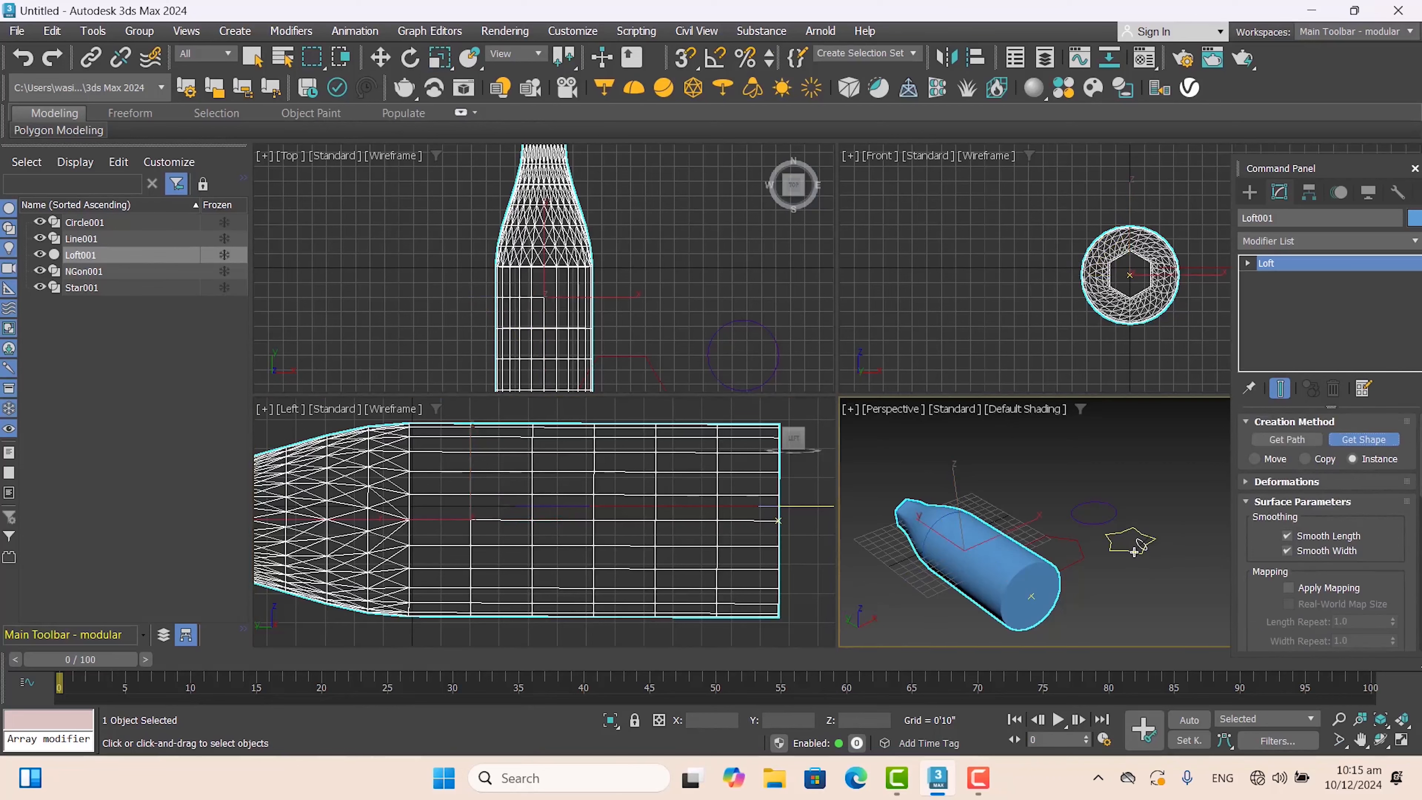
pyautogui.click(1142, 544)
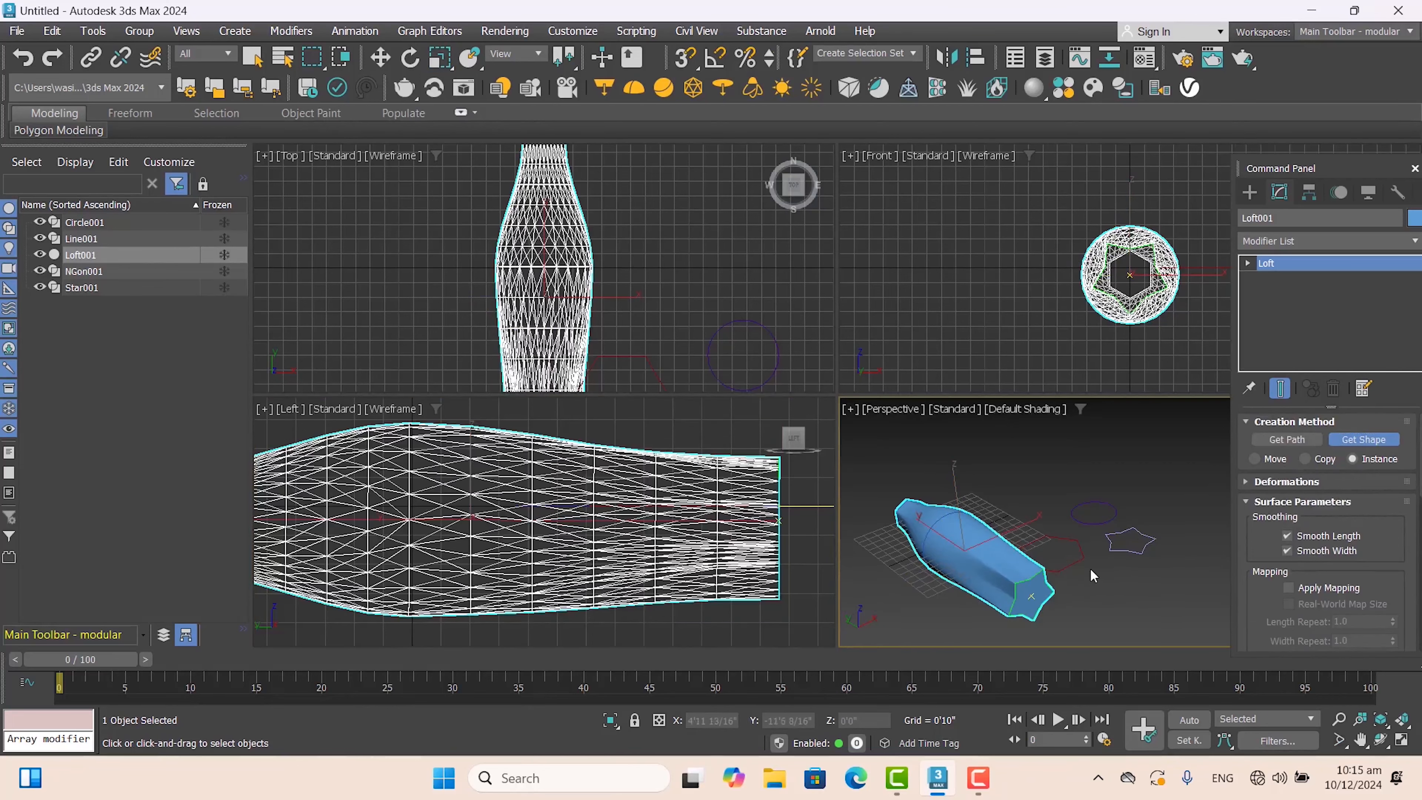
pyautogui.press('w')
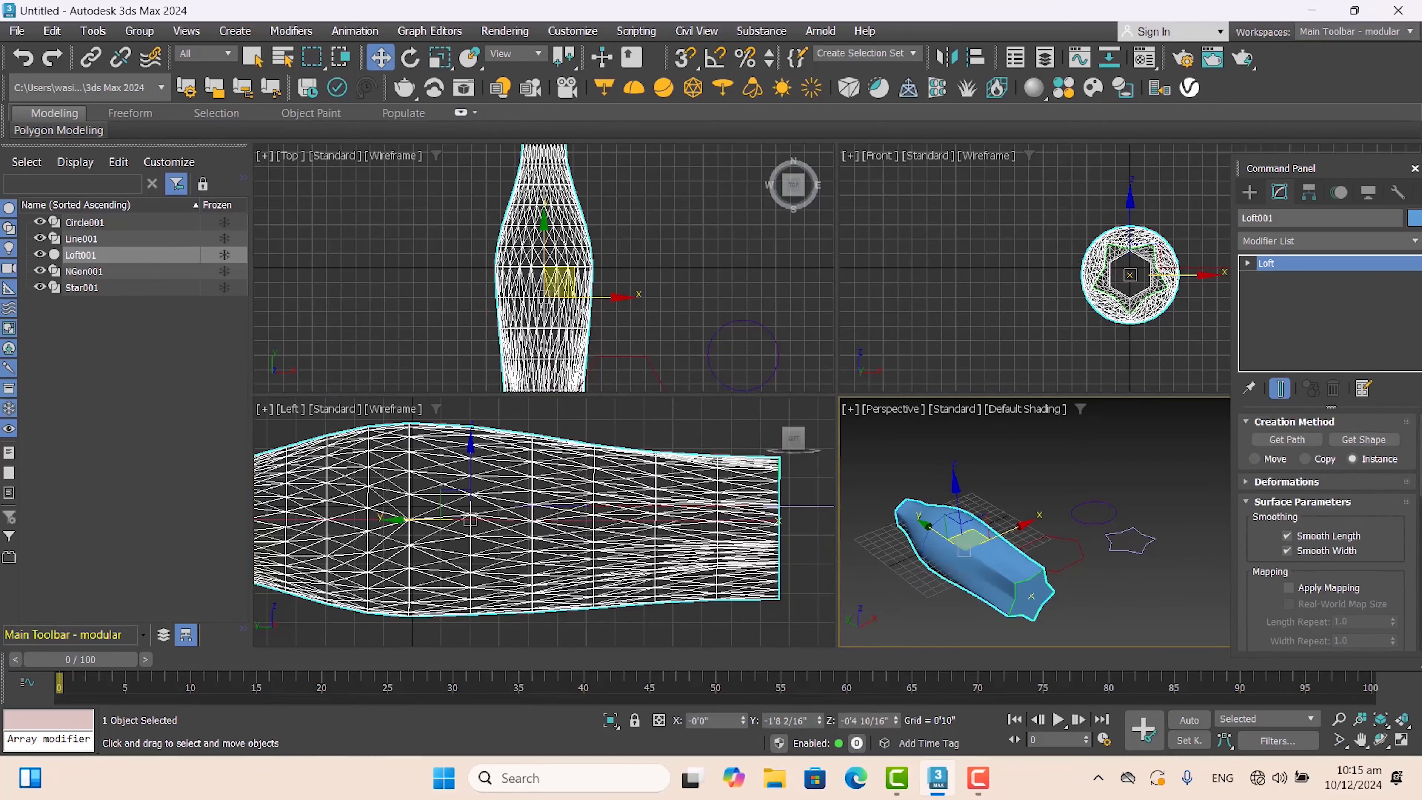
# Maximize the Perspective viewport and orbit around the loft to examine its transitions between hexagon, circle and star.
pyautogui.click(1401, 739)
pyautogui.click(1401, 739)
pyautogui.scroll(-4, 666, 344)
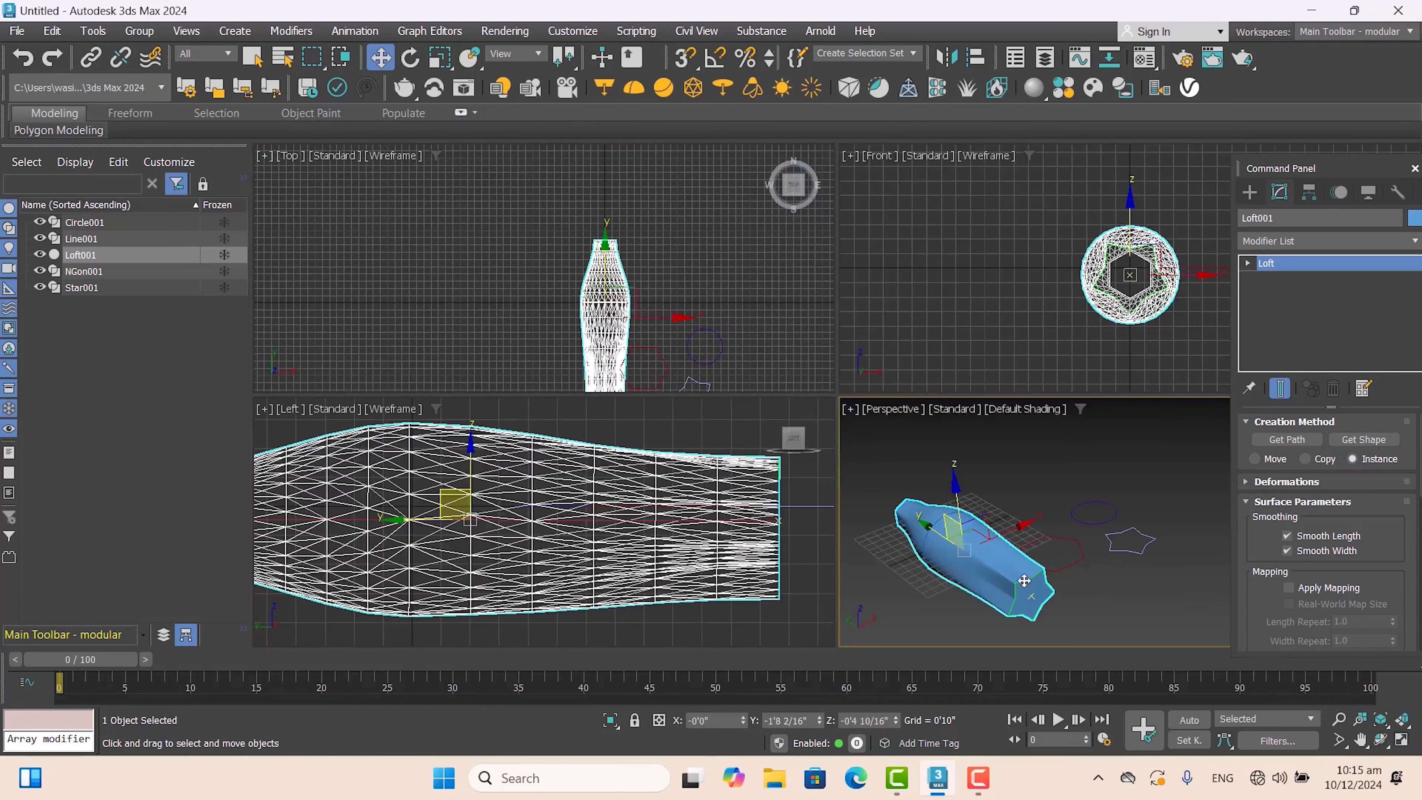
pyautogui.click(1402, 740)
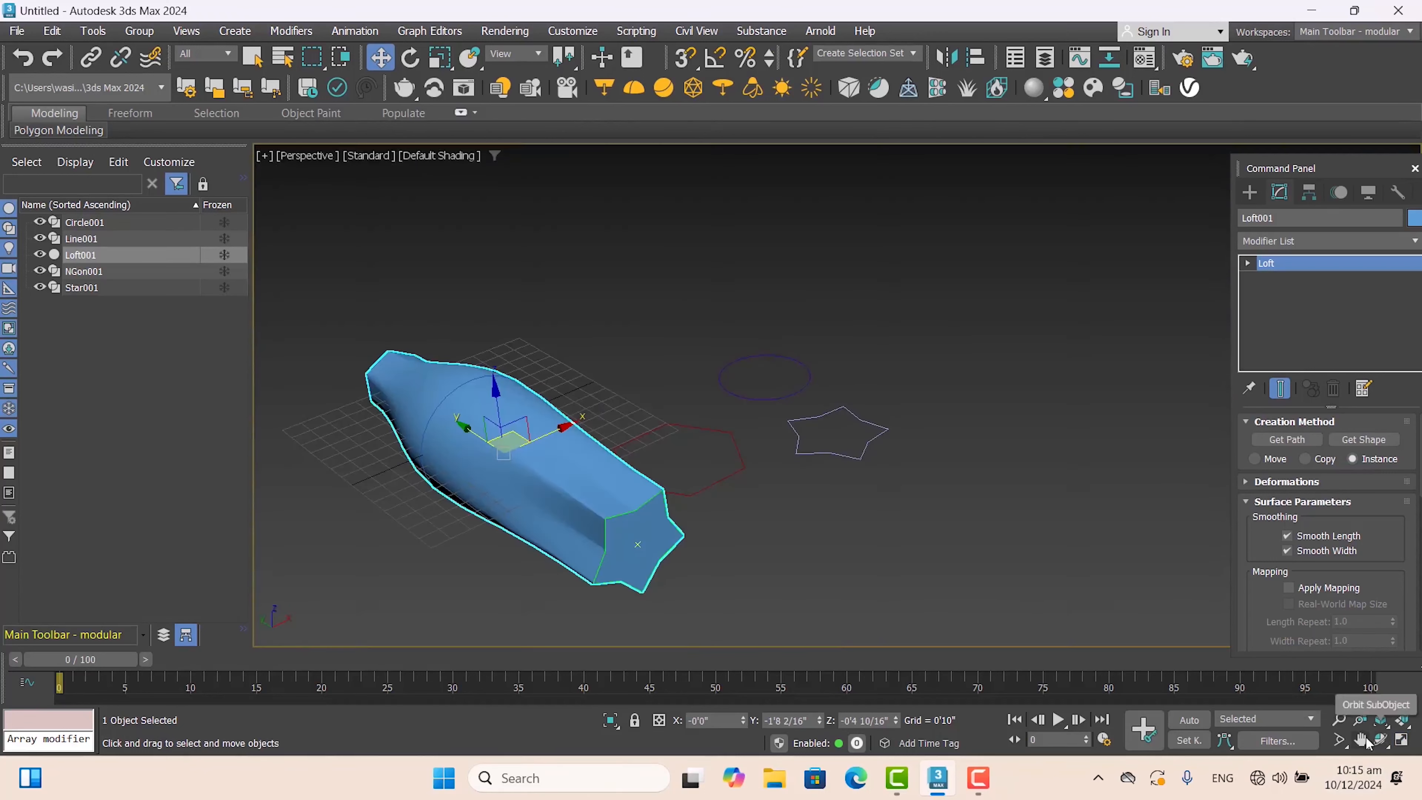
pyautogui.click(1380, 739)
pyautogui.moveTo(794, 447); pyautogui.dragTo(683, 378)
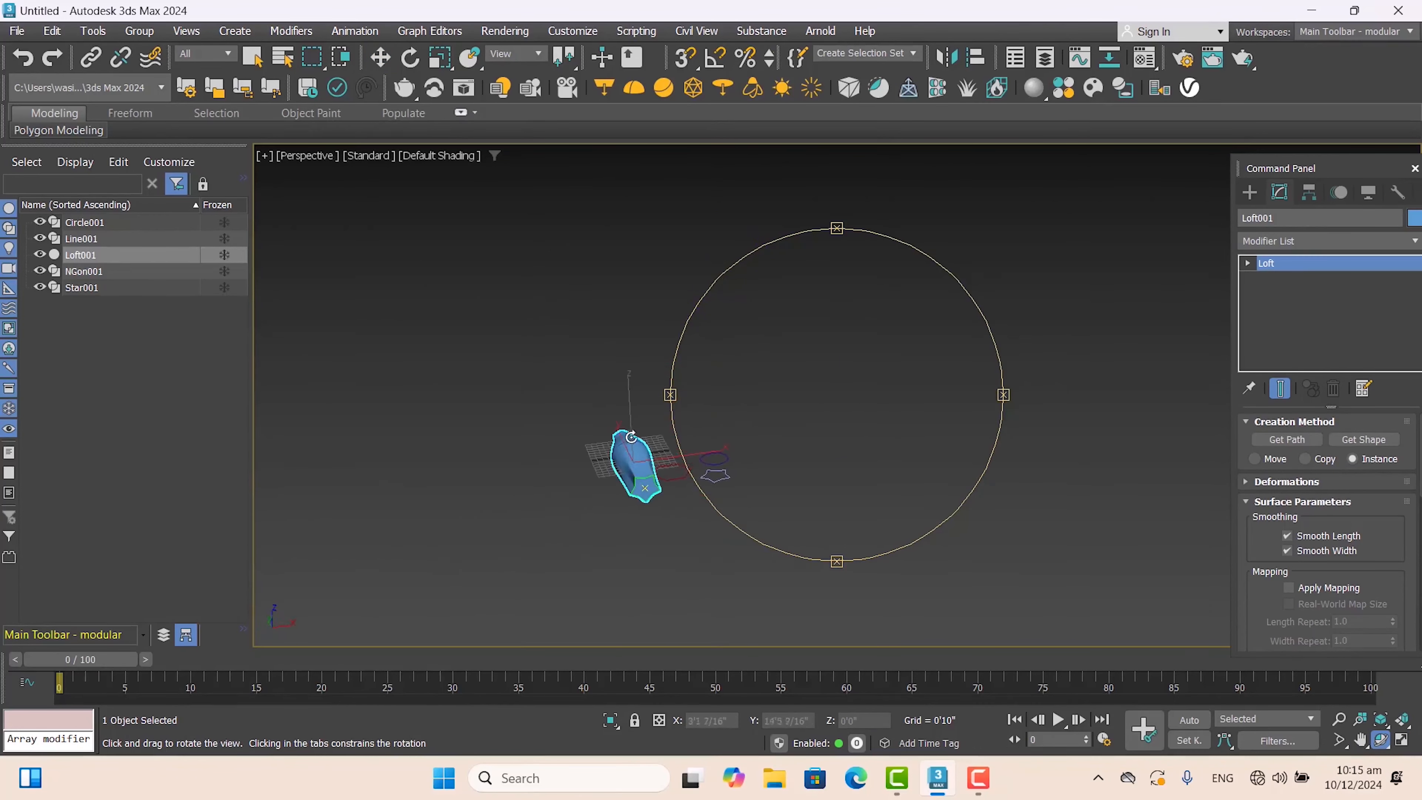
pyautogui.moveTo(630, 437); pyautogui.dragTo(727, 472)
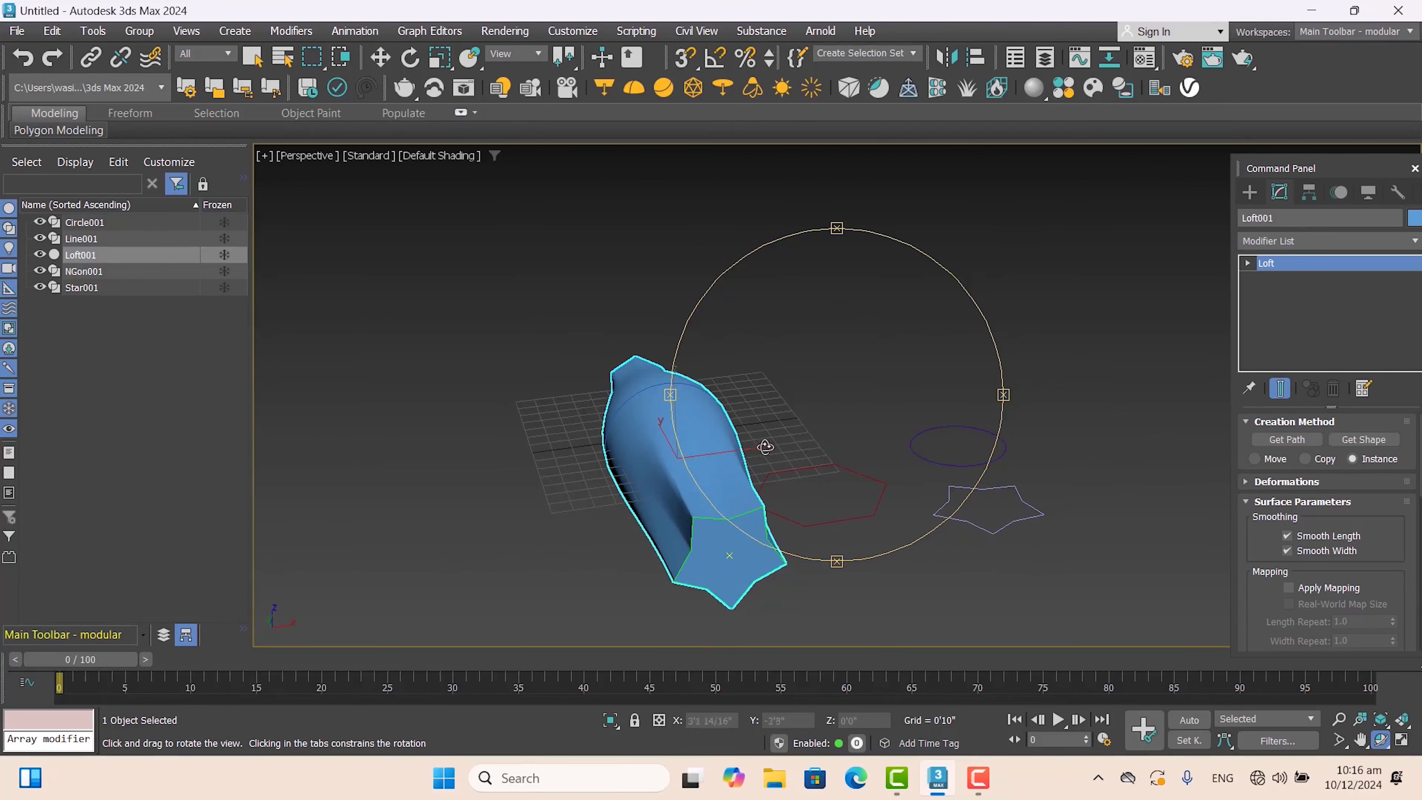
pyautogui.moveTo(761, 441); pyautogui.dragTo(946, 395)
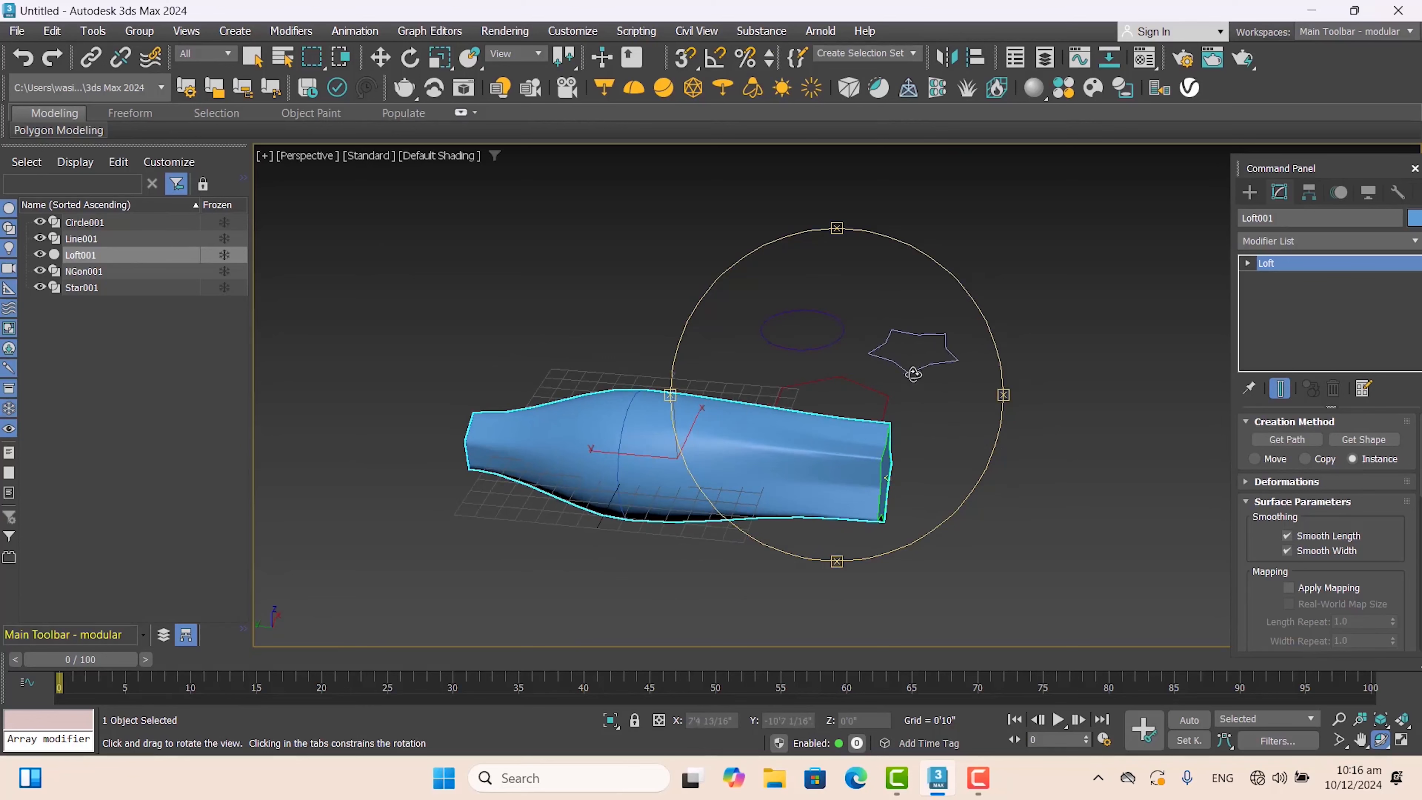
pyautogui.moveTo(859, 420); pyautogui.dragTo(826, 507)
# Bring up the spline types available for creation and view the loft from a slightly wider angle.
pyautogui.click(1249, 192)
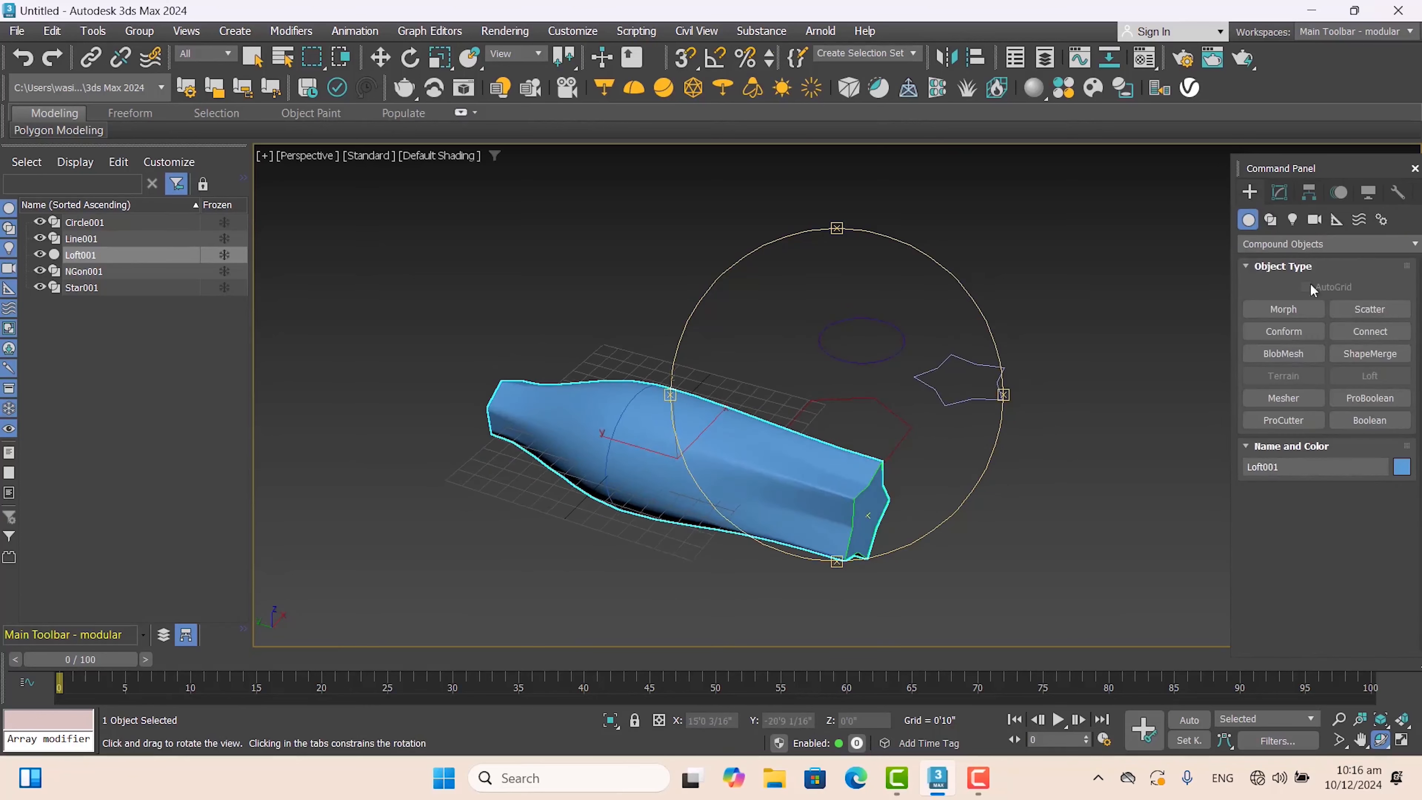
pyautogui.click(1270, 220)
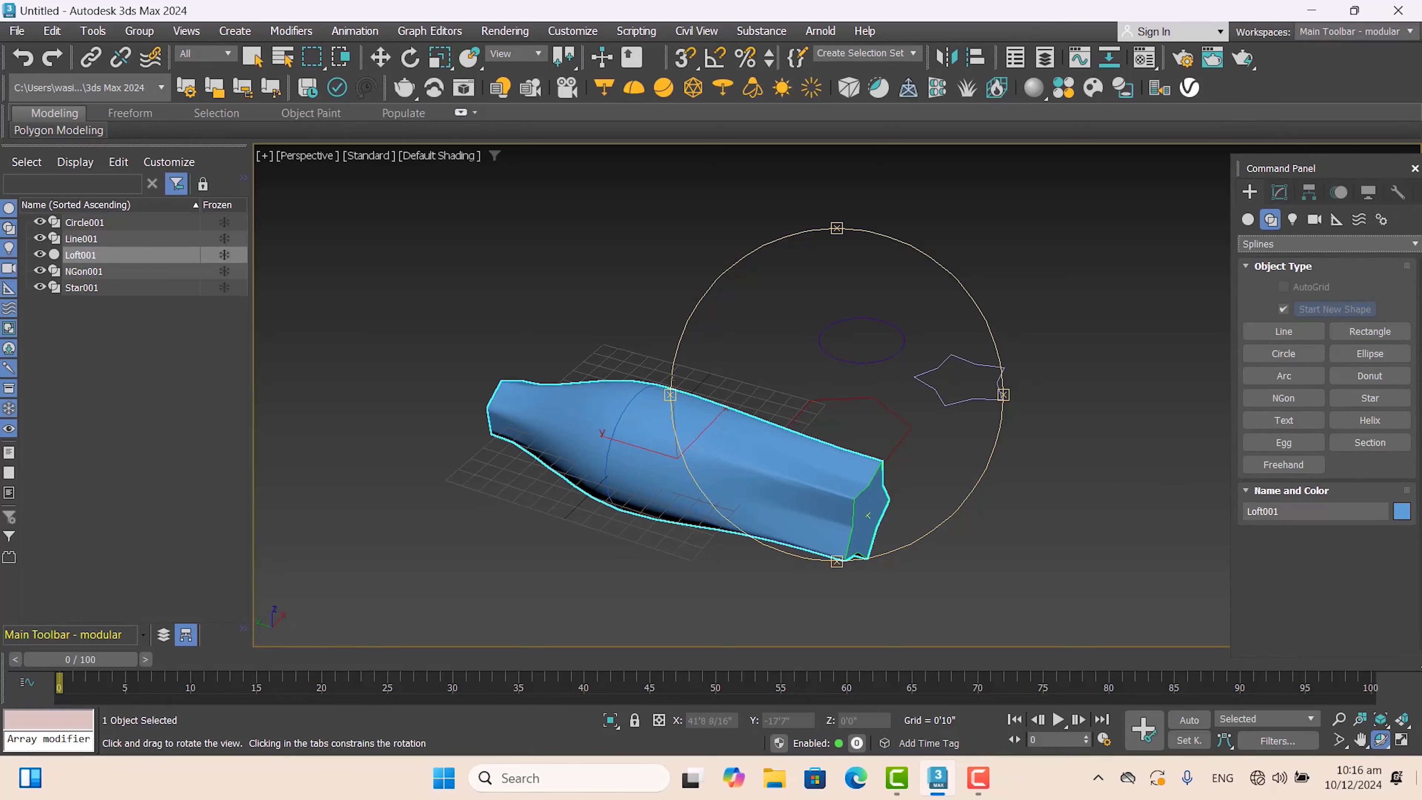
pyautogui.moveTo(831, 492); pyautogui.dragTo(847, 515)
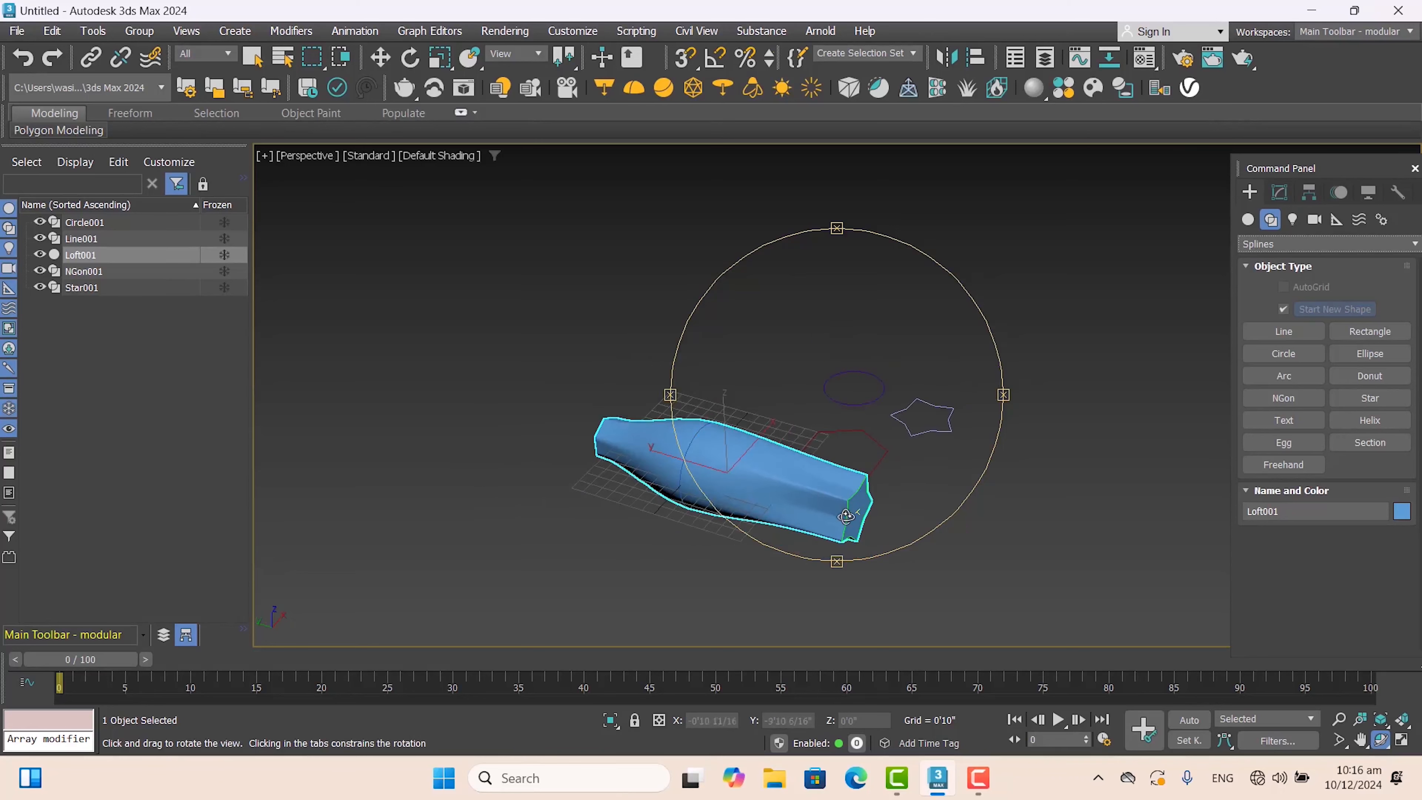